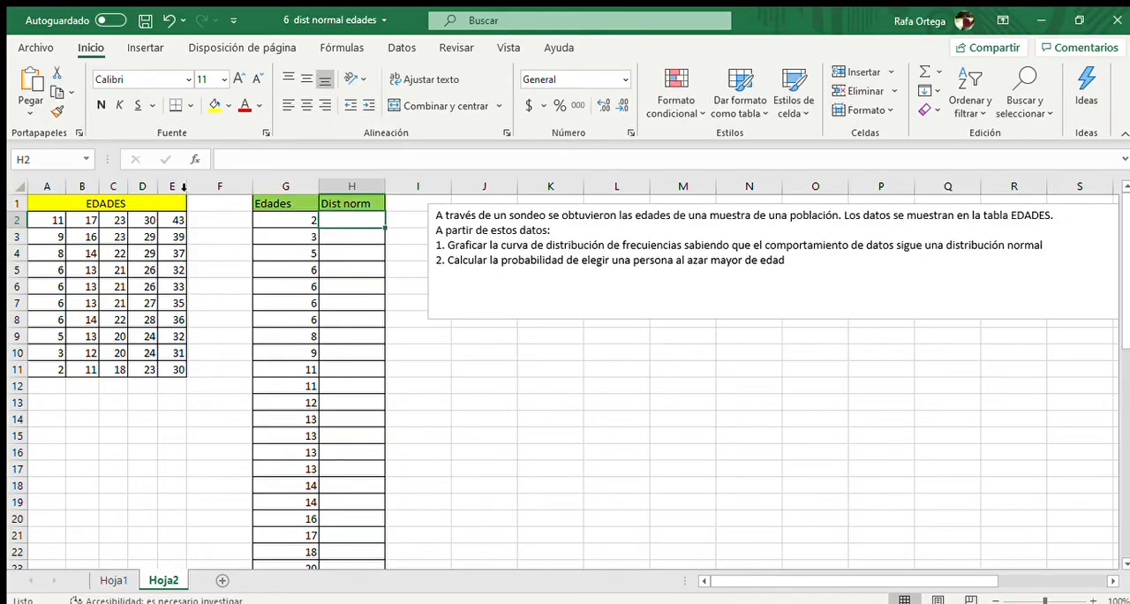
Examine the ages in the EDADES table A1:E11 and the sorted Edades list in column G beside the Dist norm column
{"action": "left_click_drag", "start_coordinate": [76, 205], "coordinate": [128, 363]}
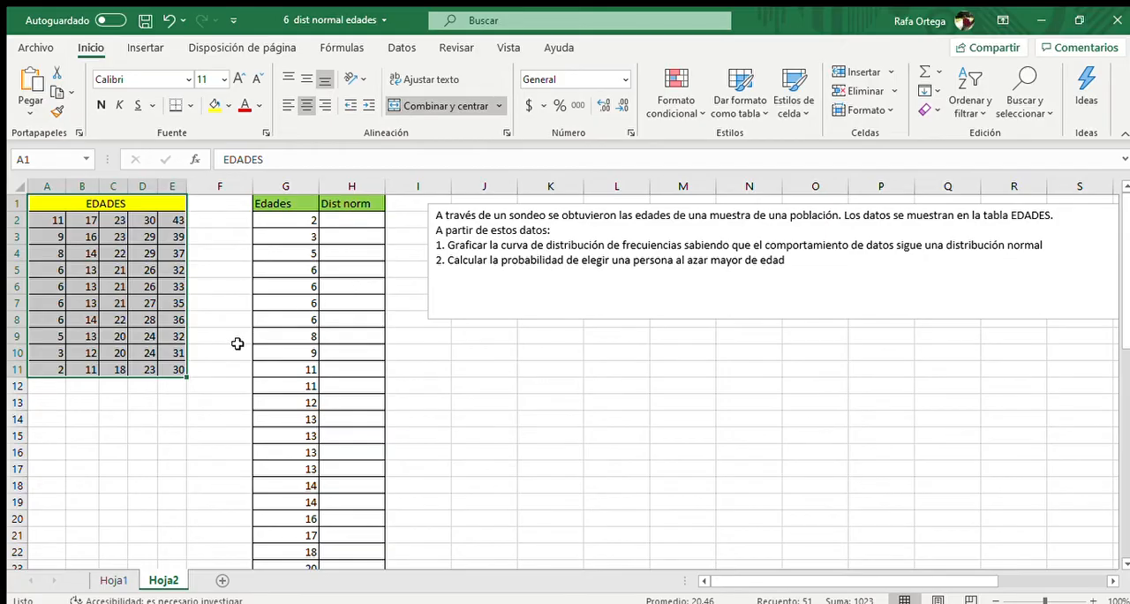
{"action": "left_click_drag", "start_coordinate": [288, 213], "coordinate": [267, 202]}
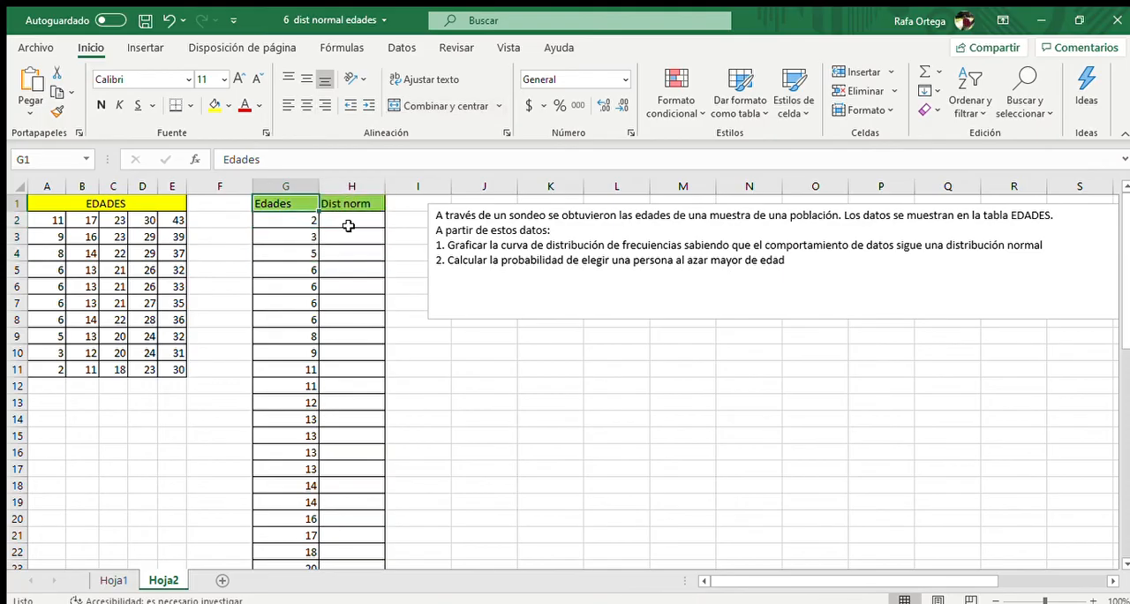
{"action": "left_click", "coordinate": [349, 224]}
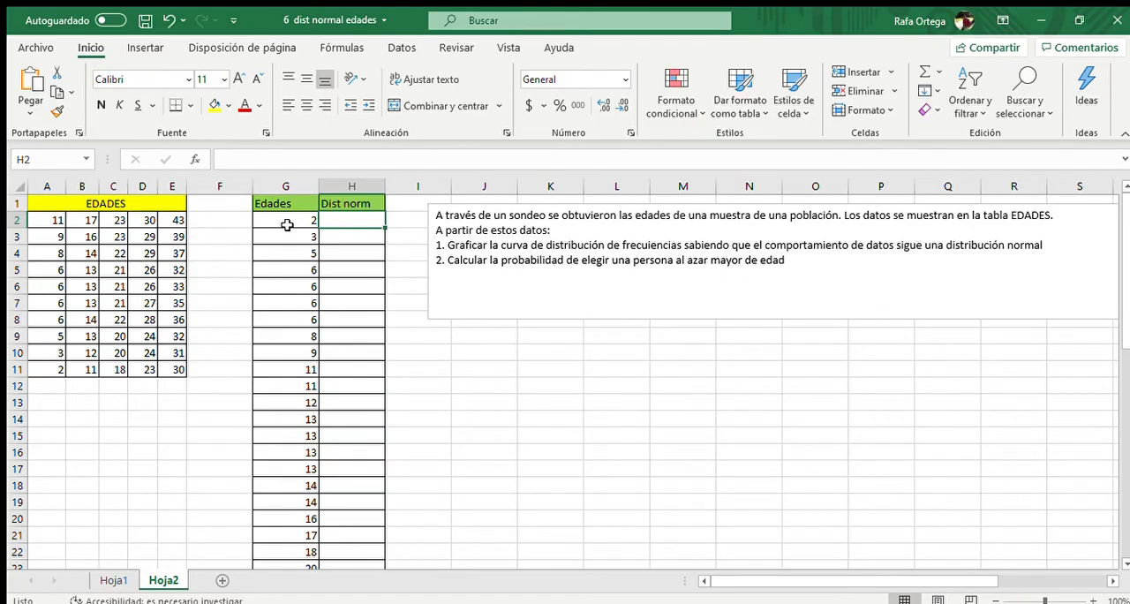
{"action": "left_click_drag", "start_coordinate": [287, 225], "coordinate": [296, 352]}
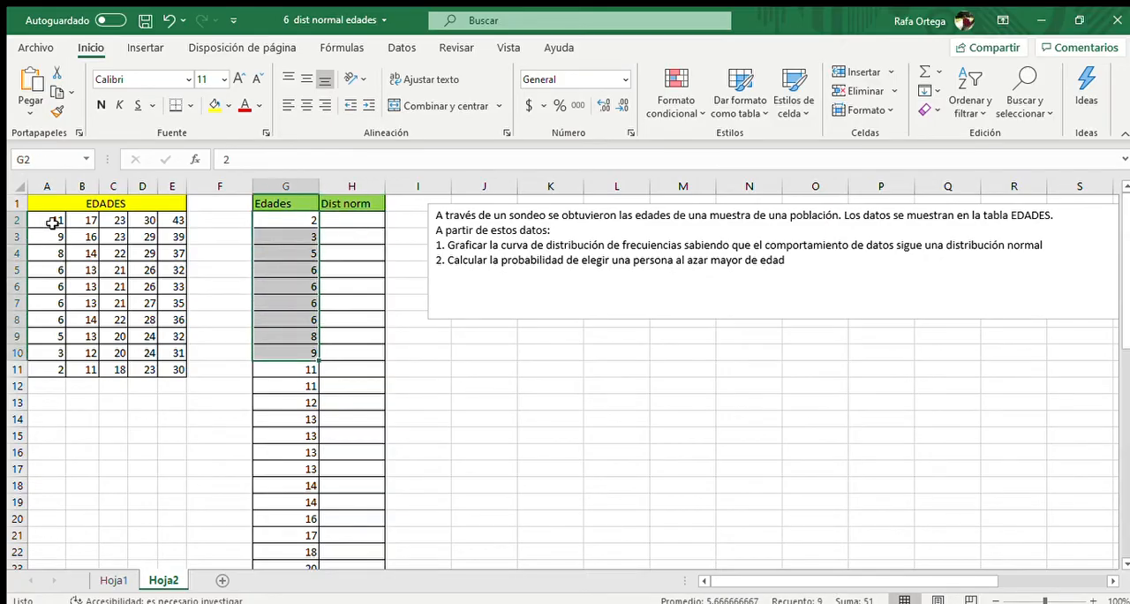
{"action": "left_click_drag", "start_coordinate": [53, 222], "coordinate": [172, 369]}
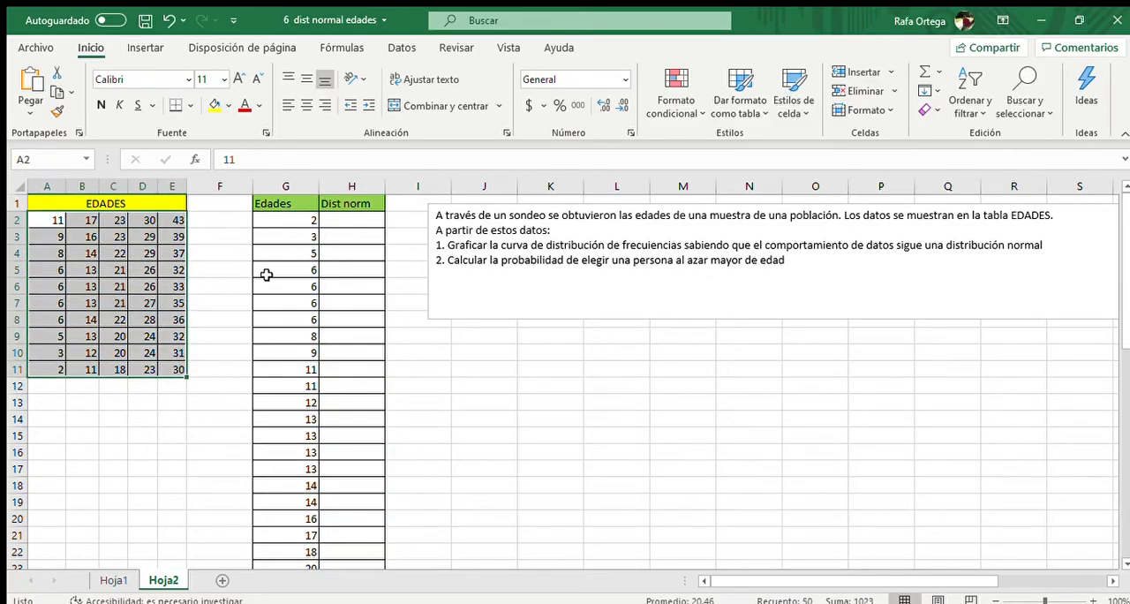
{"action": "mouse_move", "coordinate": [291, 218]}
{"action": "left_mouse_down"}
{"action": "mouse_move", "coordinate": [295, 400]}
{"action": "mouse_move", "coordinate": [274, 507]}
{"action": "mouse_move", "coordinate": [286, 576]}
{"action": "mouse_move", "coordinate": [298, 167]}
{"action": "mouse_move", "coordinate": [290, 218]}
{"action": "left_mouse_up"}
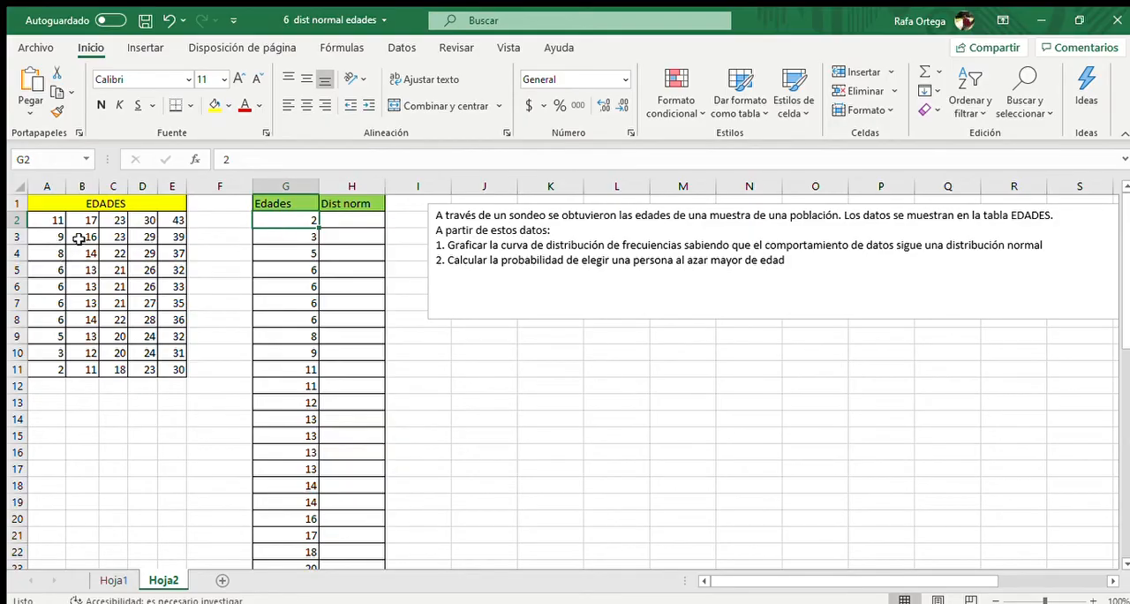
{"action": "left_click_drag", "start_coordinate": [50, 218], "coordinate": [159, 369]}
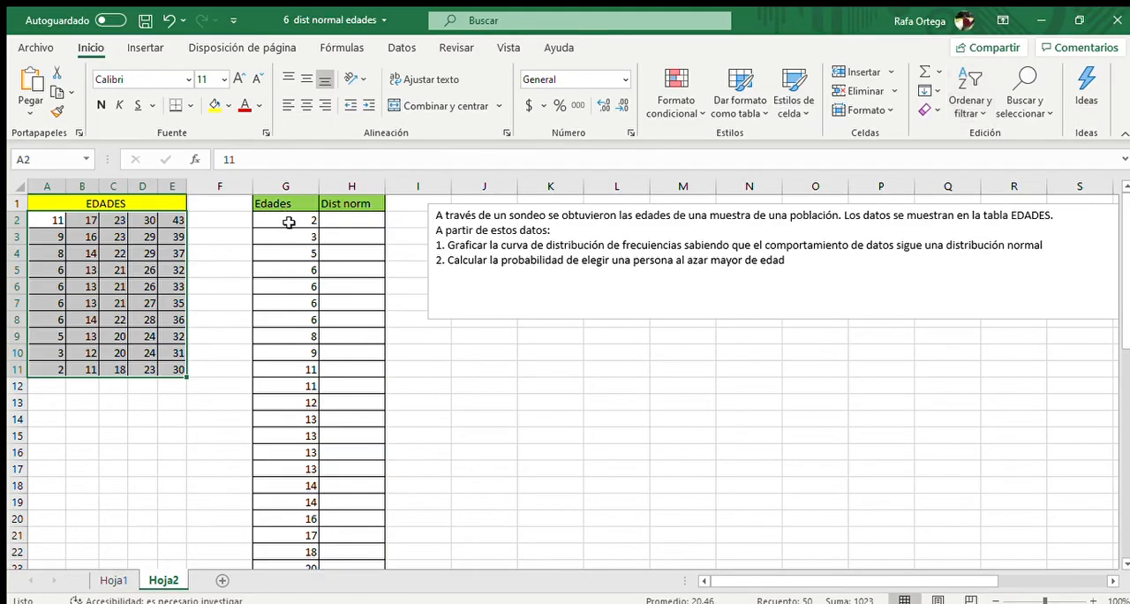
{"action": "left_click_drag", "start_coordinate": [279, 220], "coordinate": [275, 536]}
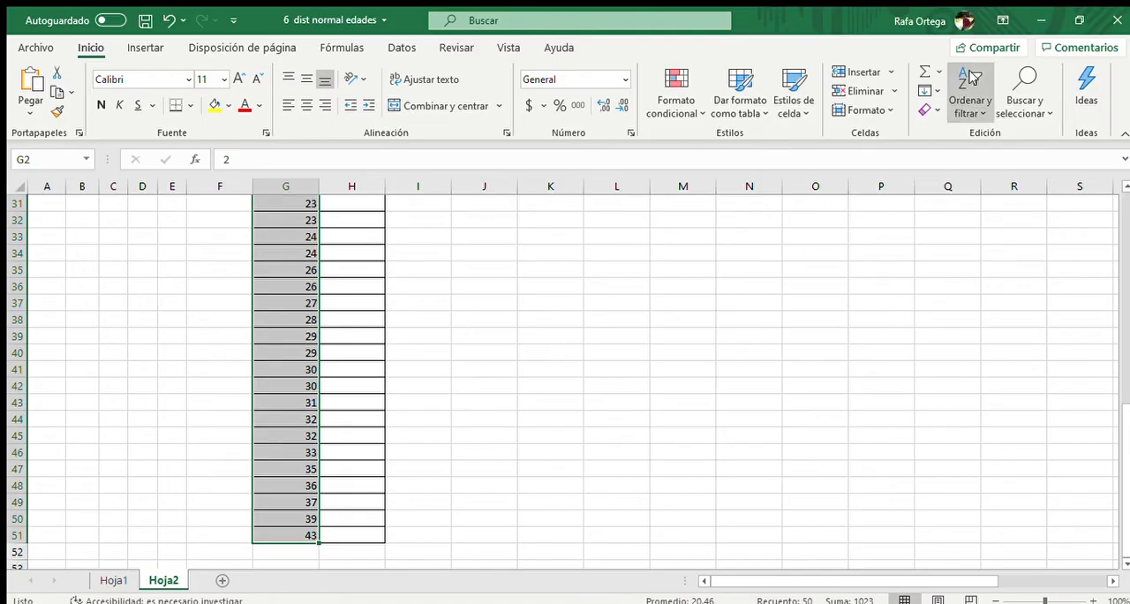
{"action": "left_click", "coordinate": [985, 135]}
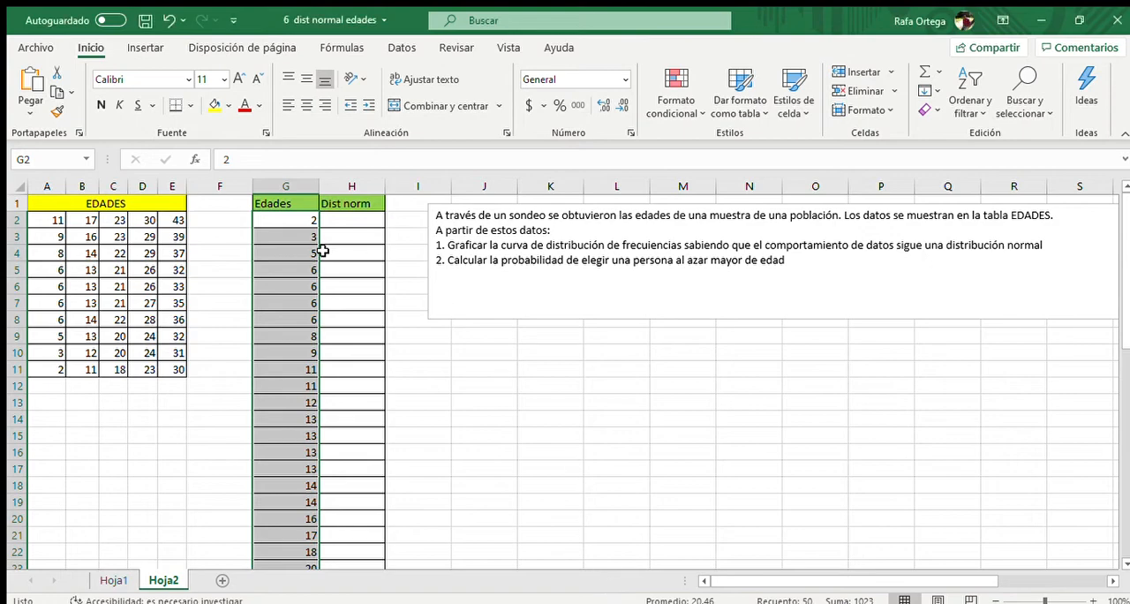
{"action": "scroll", "coordinate": [329, 339], "scroll_direction": "down", "scroll_amount": 4}
{"action": "scroll", "coordinate": [329, 339], "scroll_direction": "down", "scroll_amount": 10}
{"action": "scroll", "coordinate": [380, 371], "scroll_direction": "up", "scroll_amount": 14}
{"action": "left_click", "coordinate": [352, 208]}
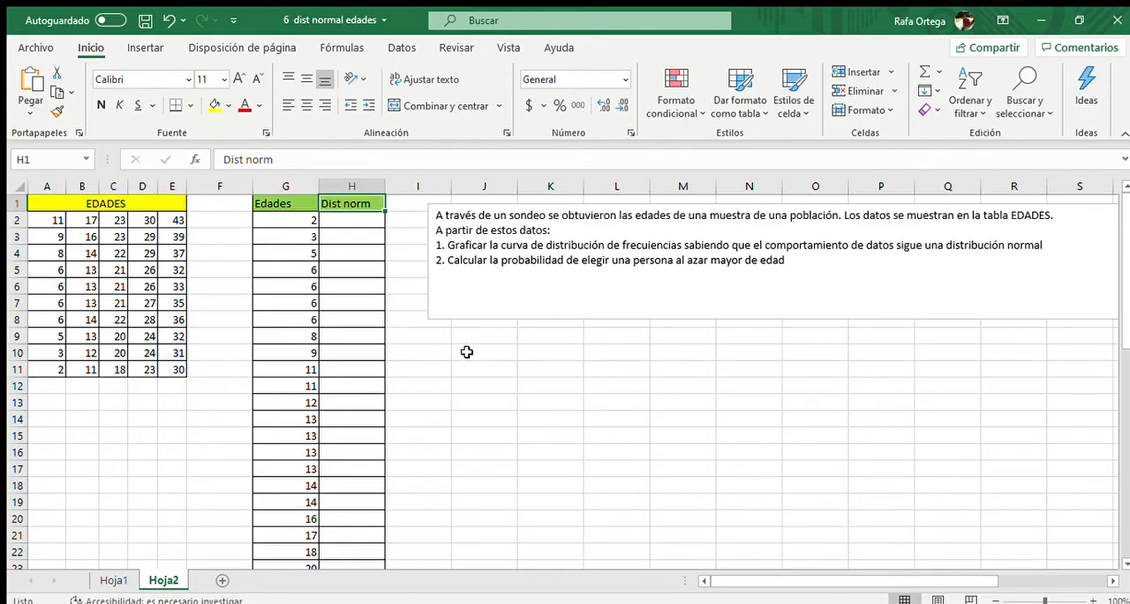
Enter the labels "Proemdio" in J10 and "Desv Est" in J11
{"action": "left_click_drag", "start_coordinate": [473, 354], "coordinate": [503, 358]}
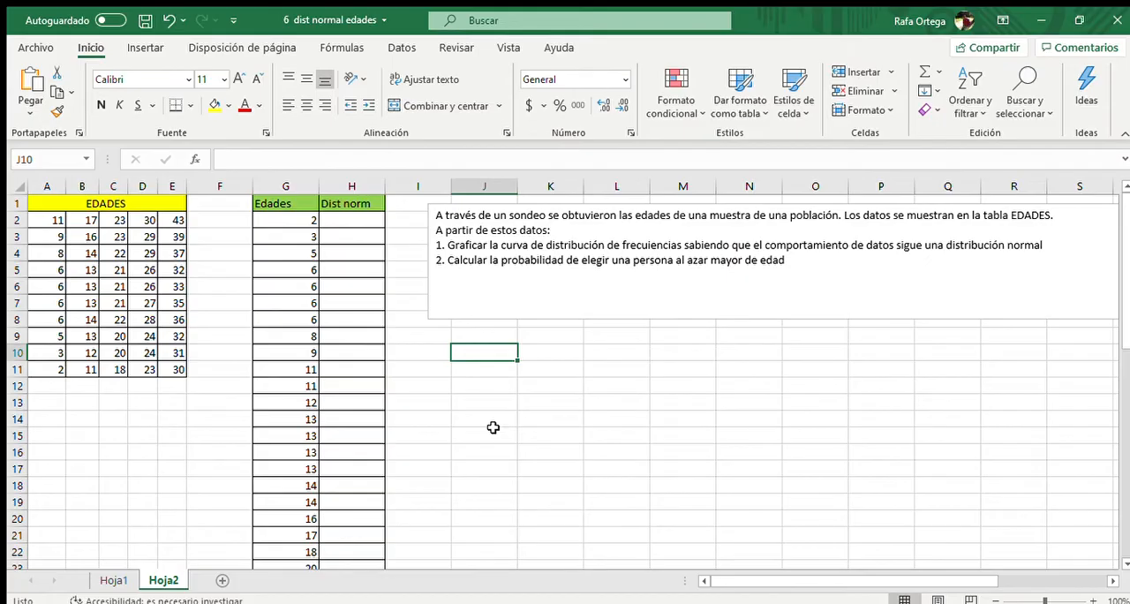
{"action": "type", "text": "Proemdio"}
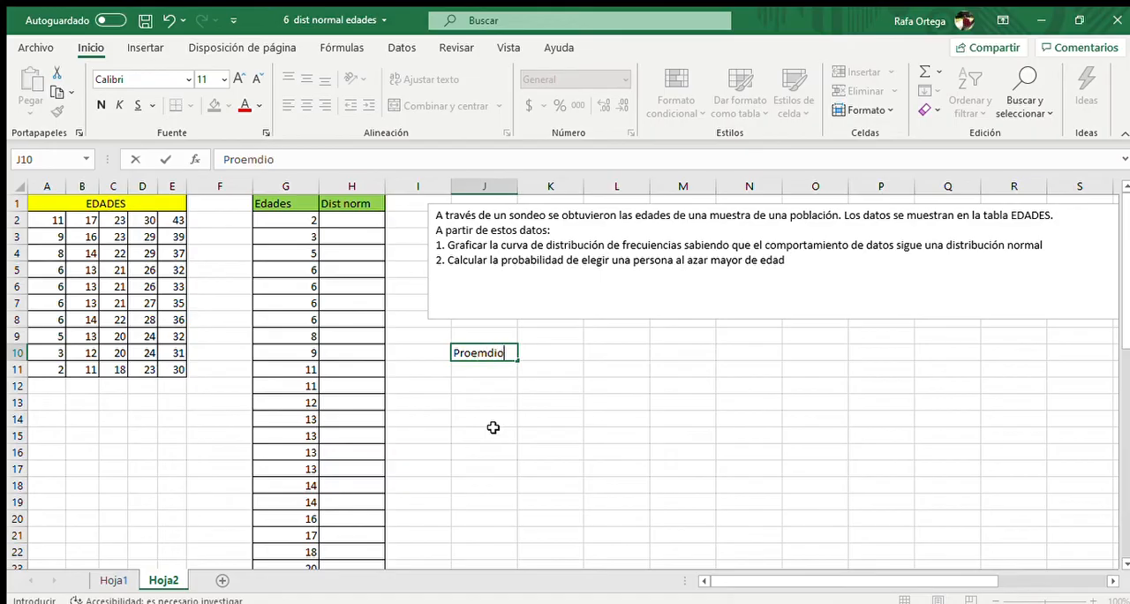
{"action": "left_click", "coordinate": [492, 368]}
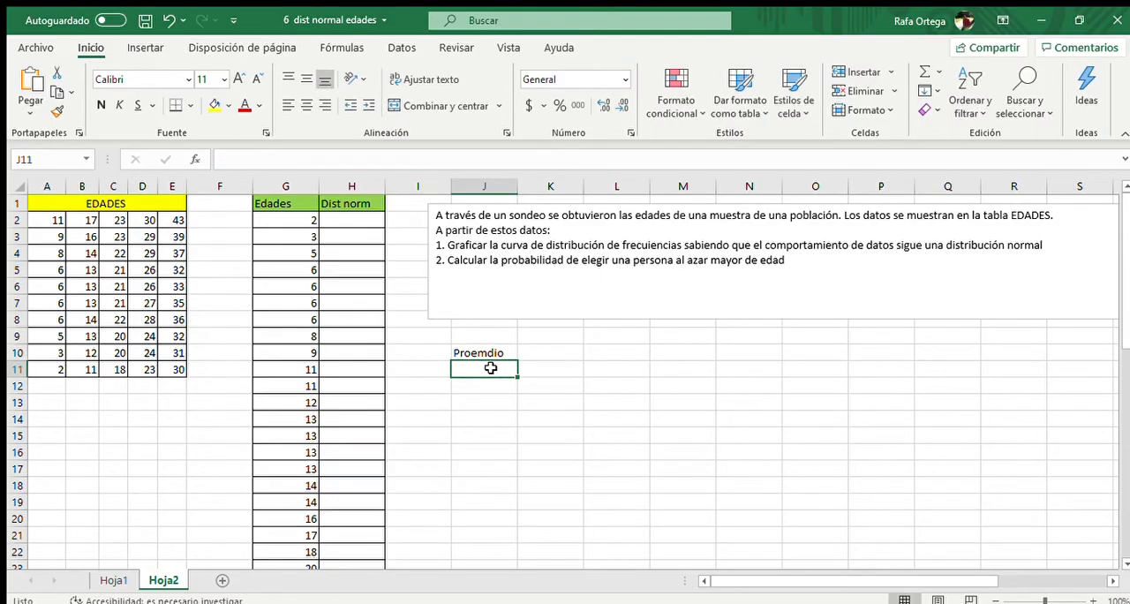
{"action": "type", "text": "Desv Est"}
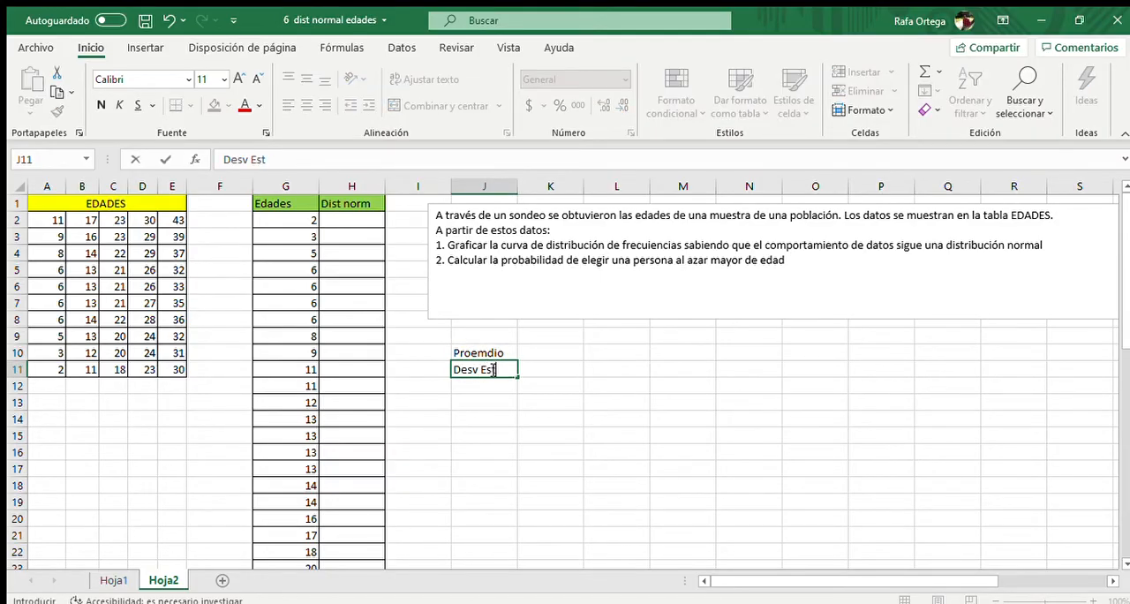
{"action": "left_click", "coordinate": [578, 383]}
Apply borders to all cells in J10:K11 and fill the label cells J10:J11 with red
{"action": "left_click", "coordinate": [469, 351]}
{"action": "left_click_drag", "start_coordinate": [469, 352], "coordinate": [556, 369]}
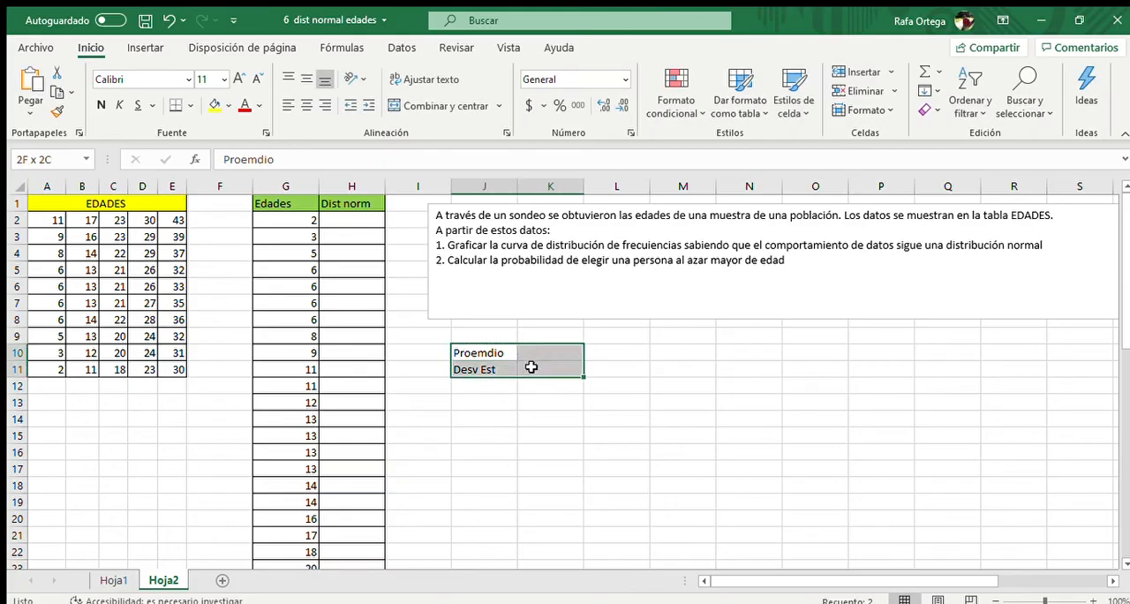
{"action": "left_click", "coordinate": [178, 105]}
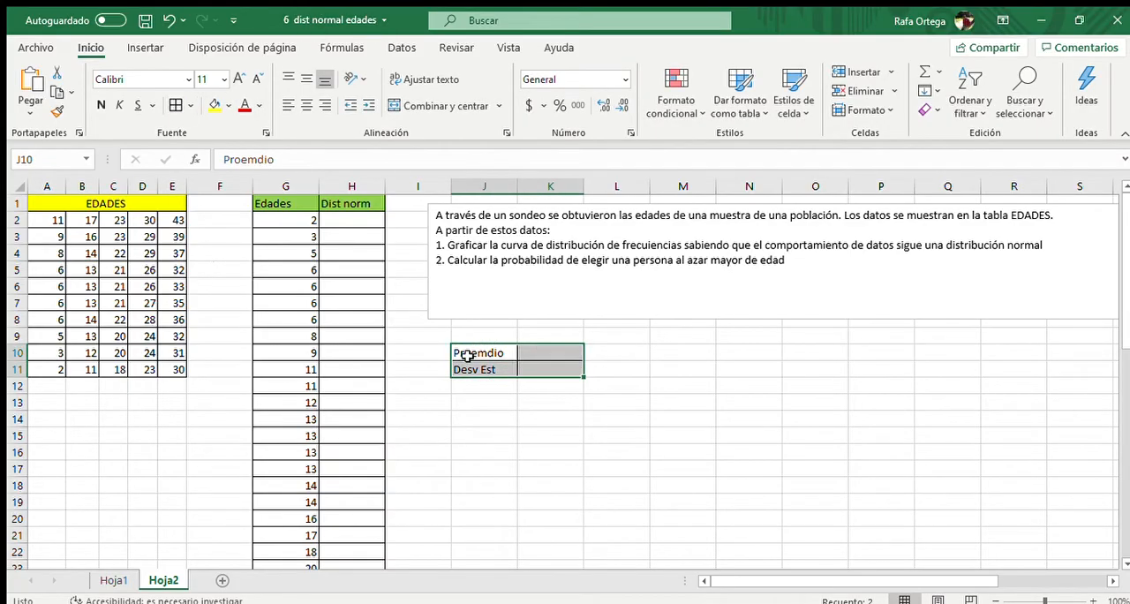
{"action": "left_click_drag", "start_coordinate": [474, 353], "coordinate": [481, 368]}
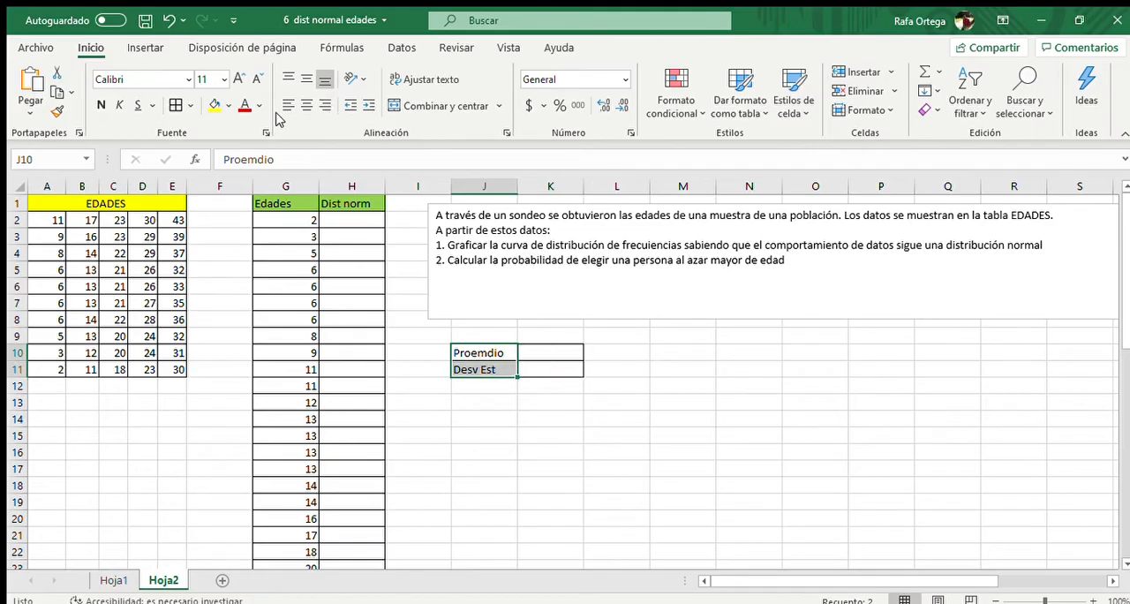
{"action": "left_click", "coordinate": [222, 105]}
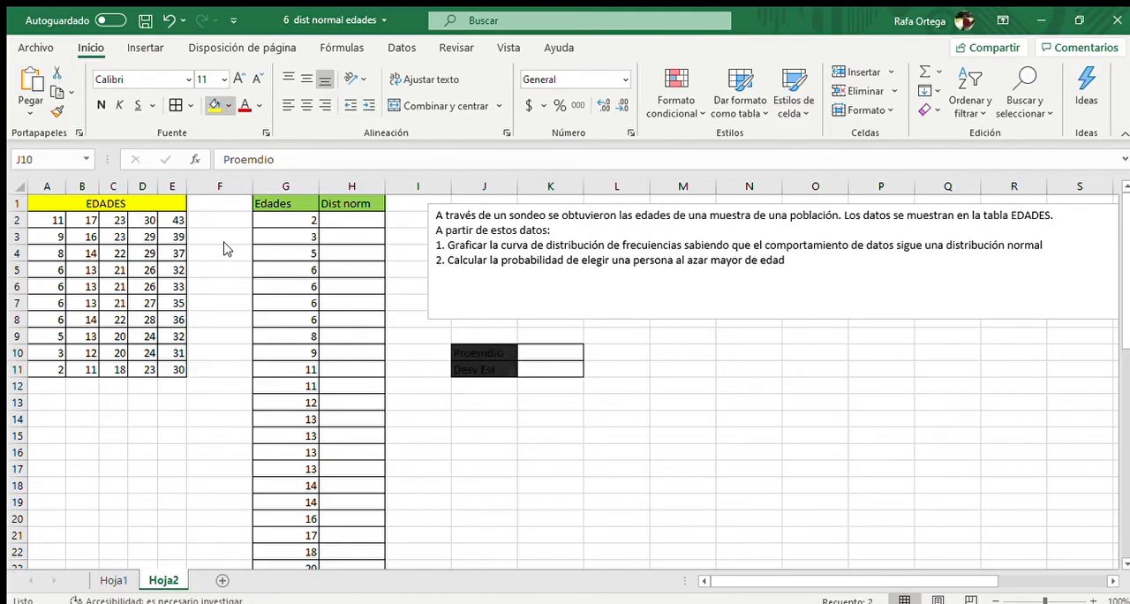
Calculate the average of the ages in K10 with =PROMEDIO(A2:E11)
{"action": "left_click", "coordinate": [547, 354]}
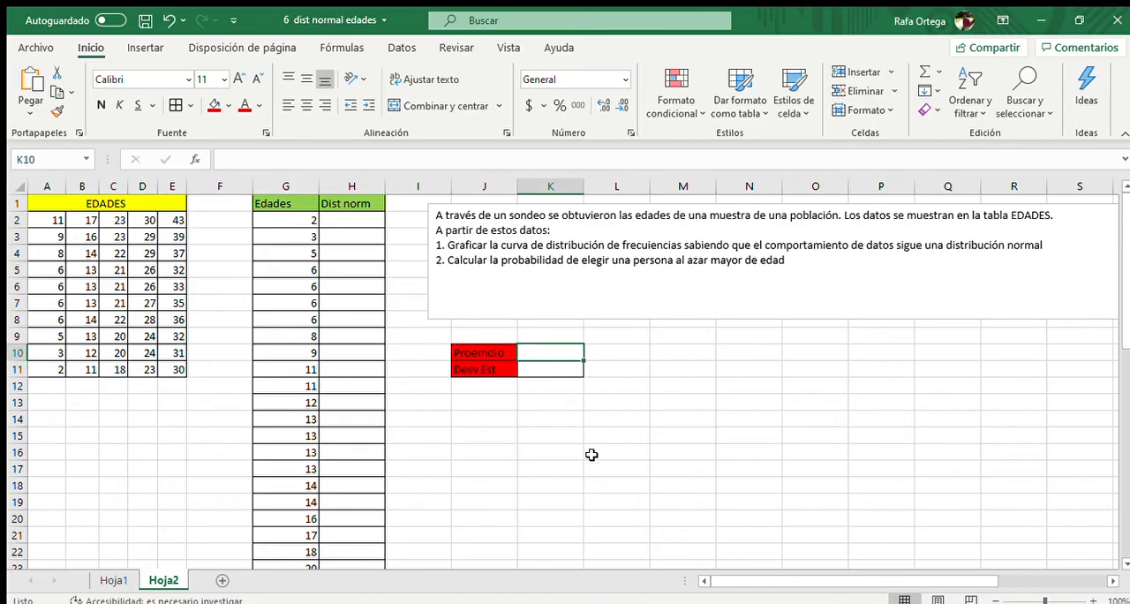
{"action": "type", "text": "="}
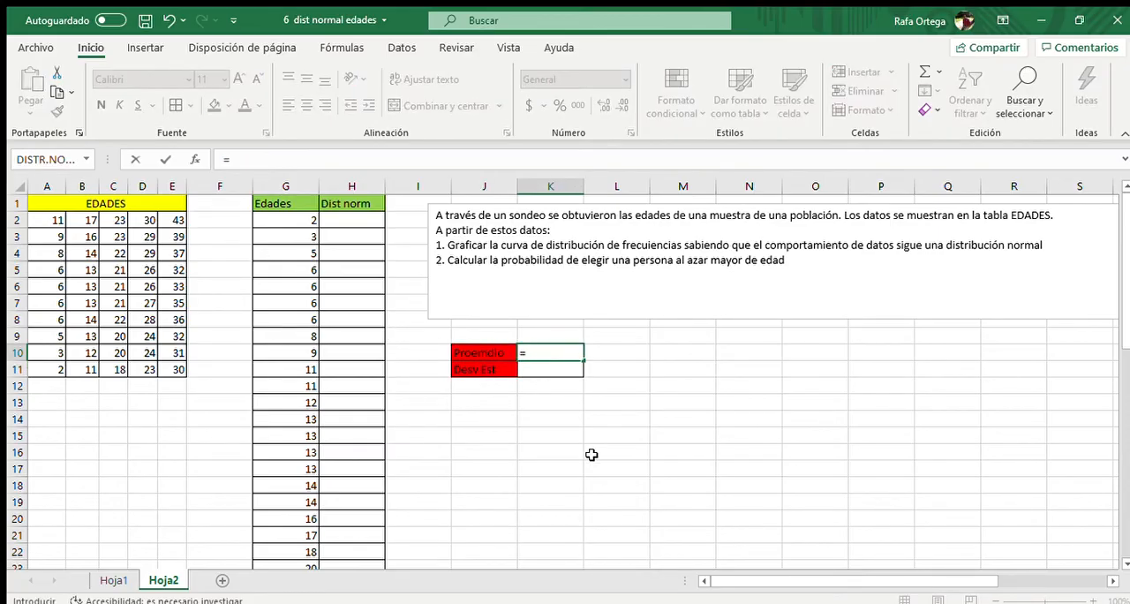
{"action": "type", "text": "promedio"}
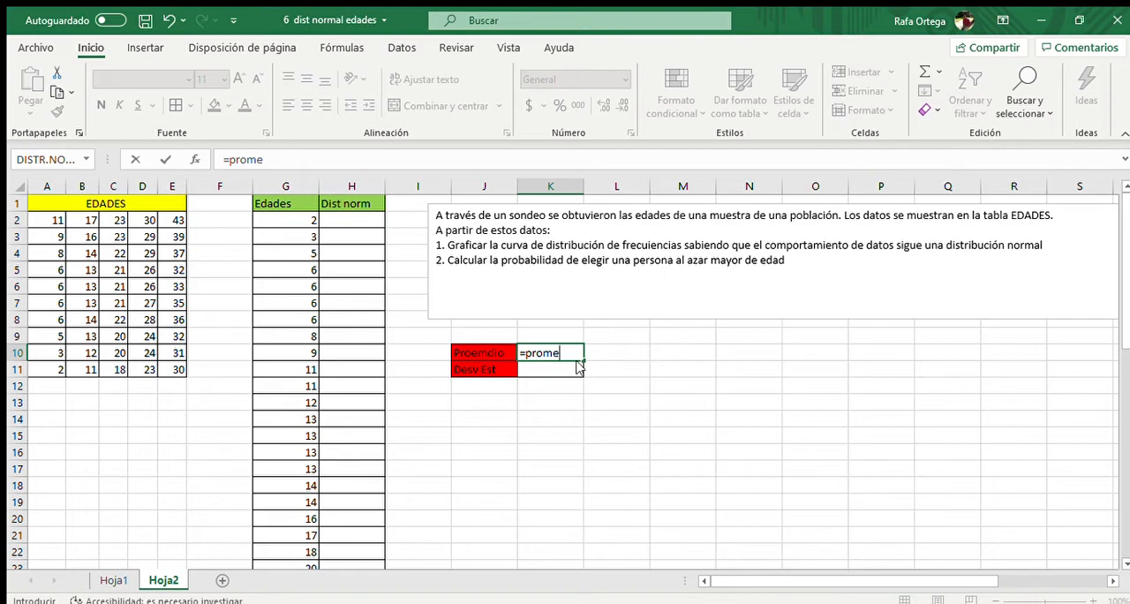
{"action": "key", "text": "Tab"}
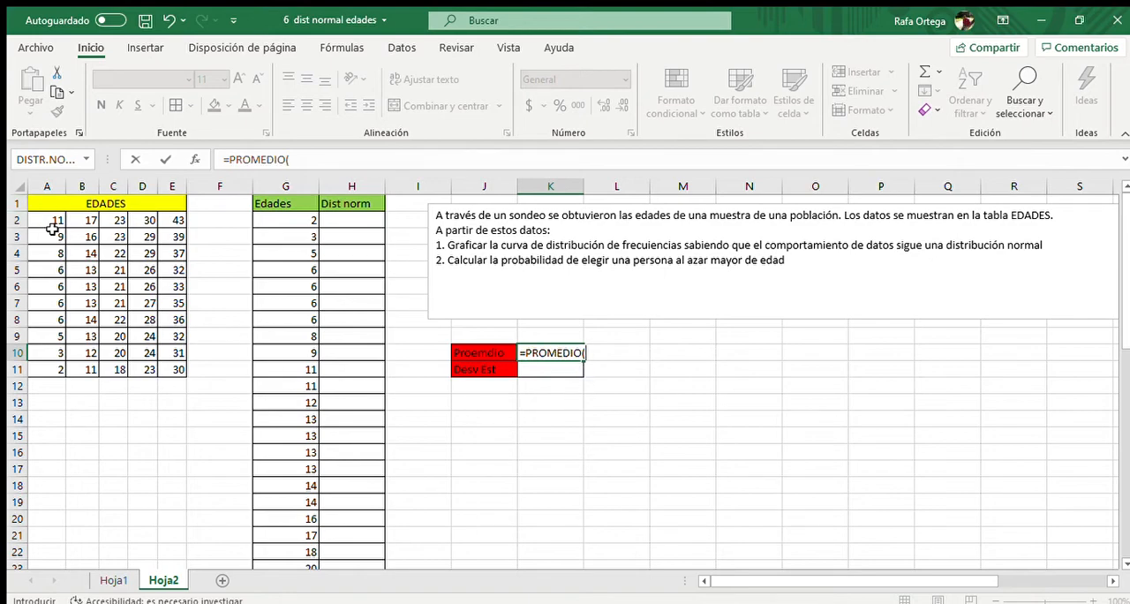
{"action": "left_click_drag", "start_coordinate": [53, 221], "coordinate": [166, 365]}
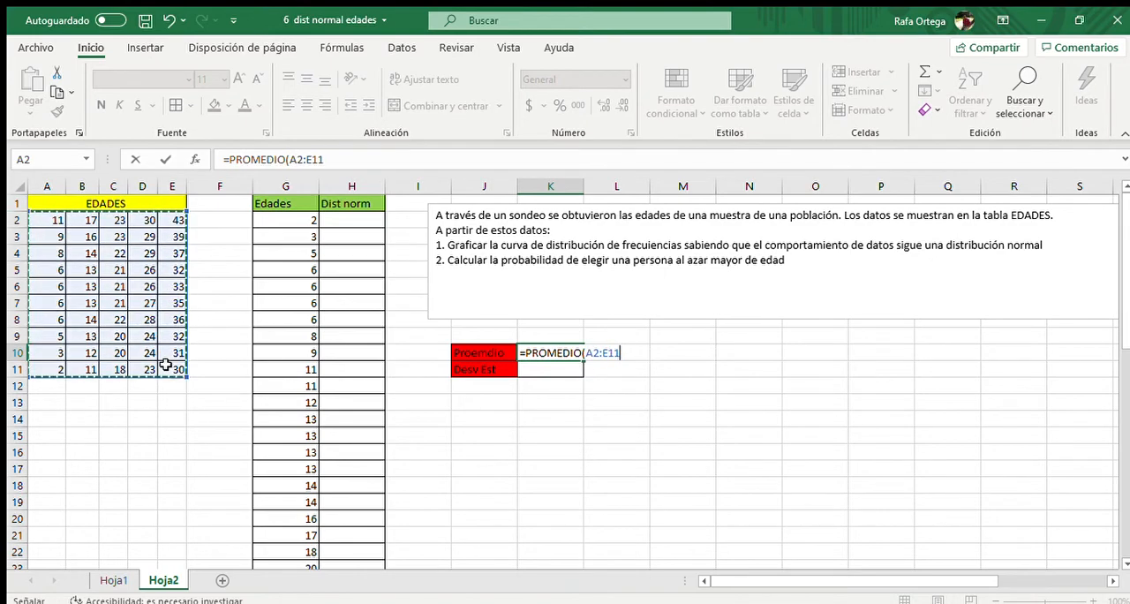
{"action": "key", "text": "Return"}
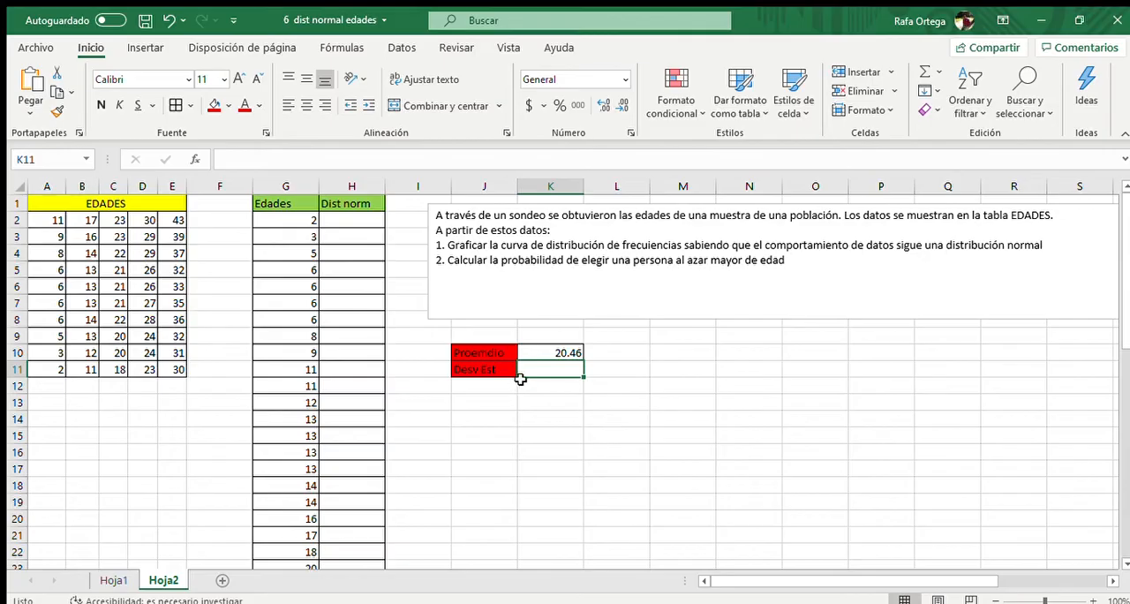
Calculate the sample standard deviation of the ages in K11 with =DESVEST.M(A2:E11)
{"action": "type", "text": "=desv"}
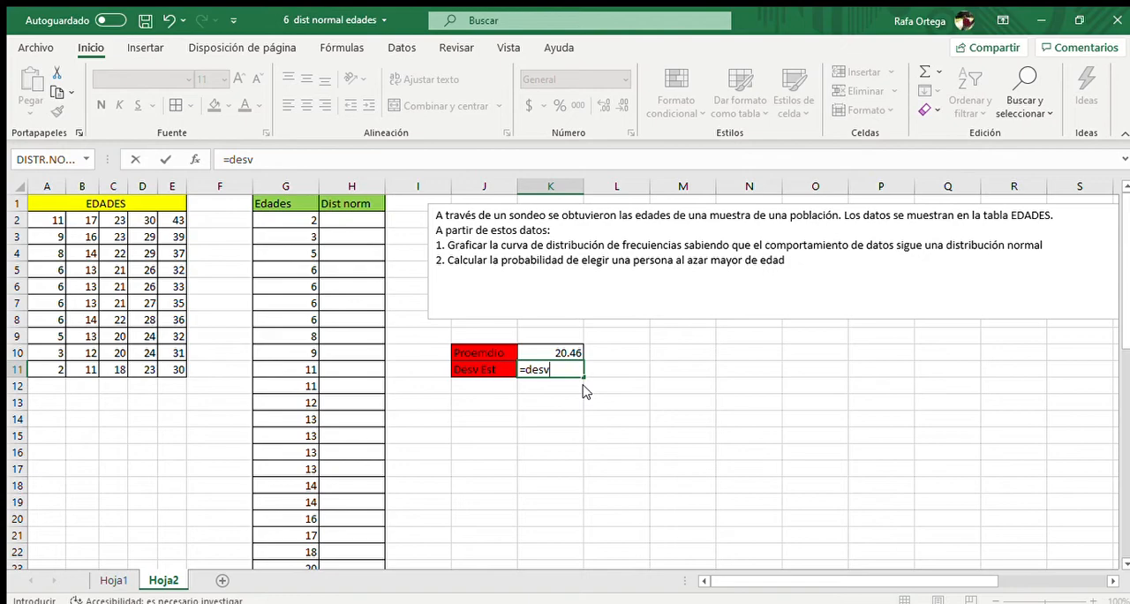
{"action": "double_click", "coordinate": [583, 381]}
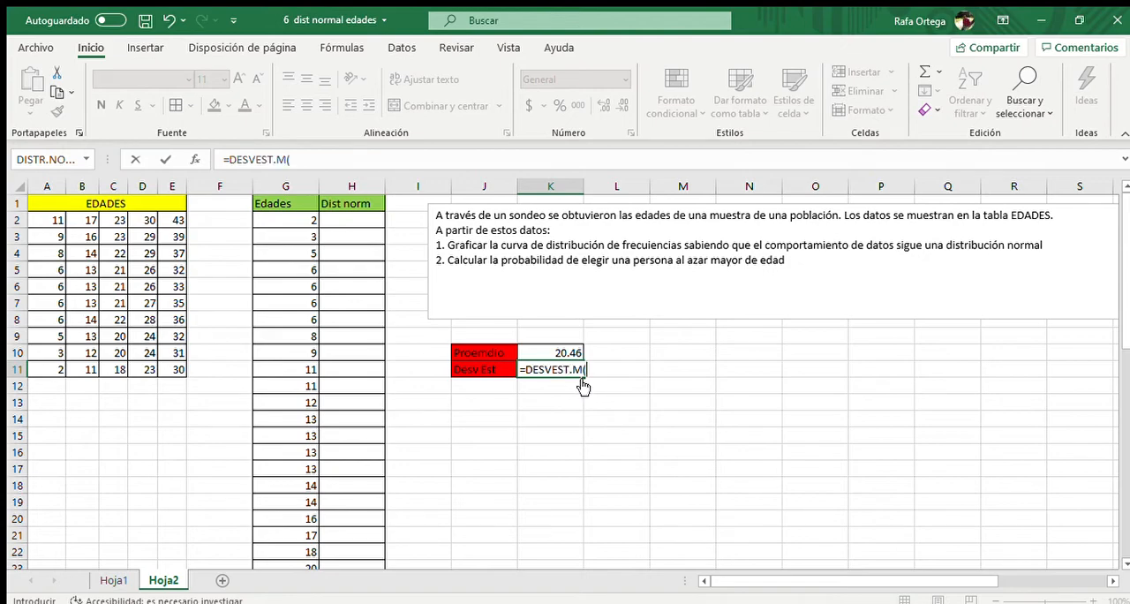
{"action": "left_click_drag", "start_coordinate": [43, 222], "coordinate": [172, 367]}
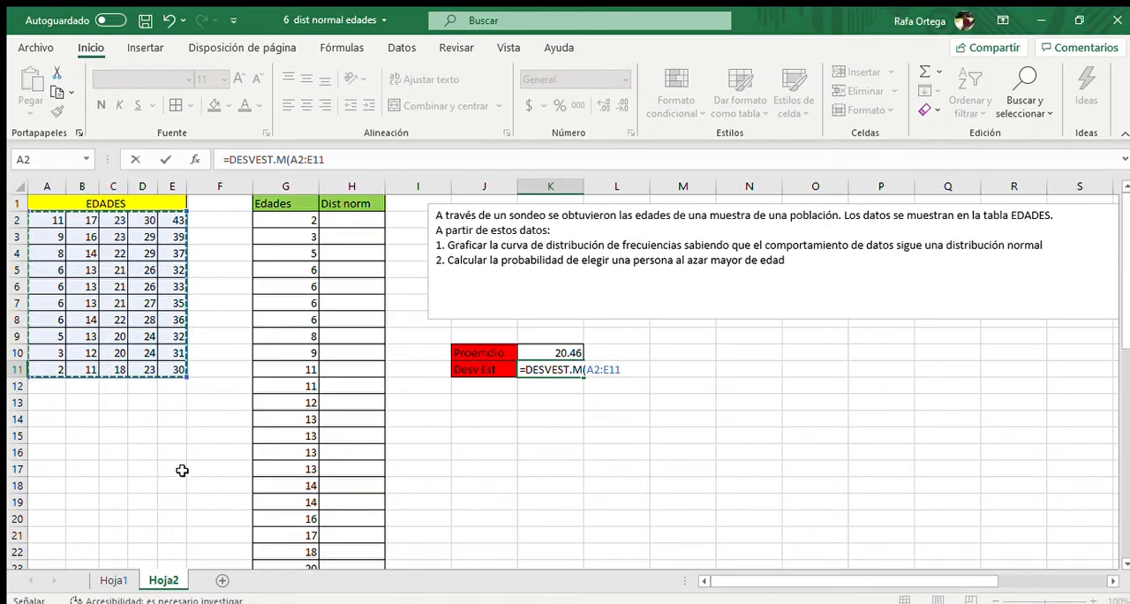
{"action": "key", "text": "Return"}
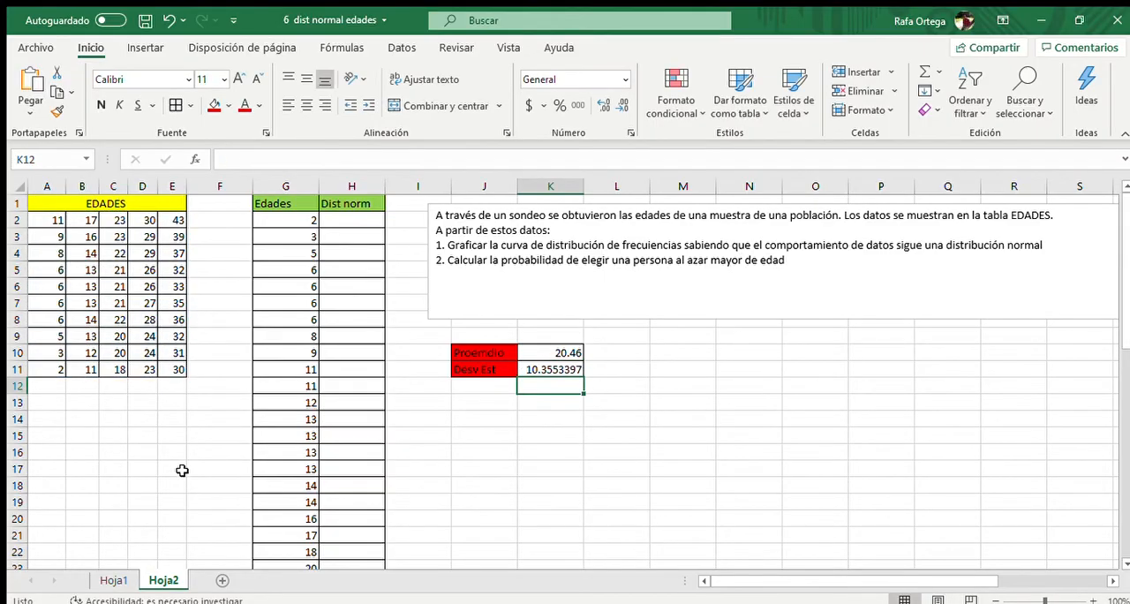
Reduce the standard deviation in K11 to two decimal places
{"action": "left_click", "coordinate": [543, 367]}
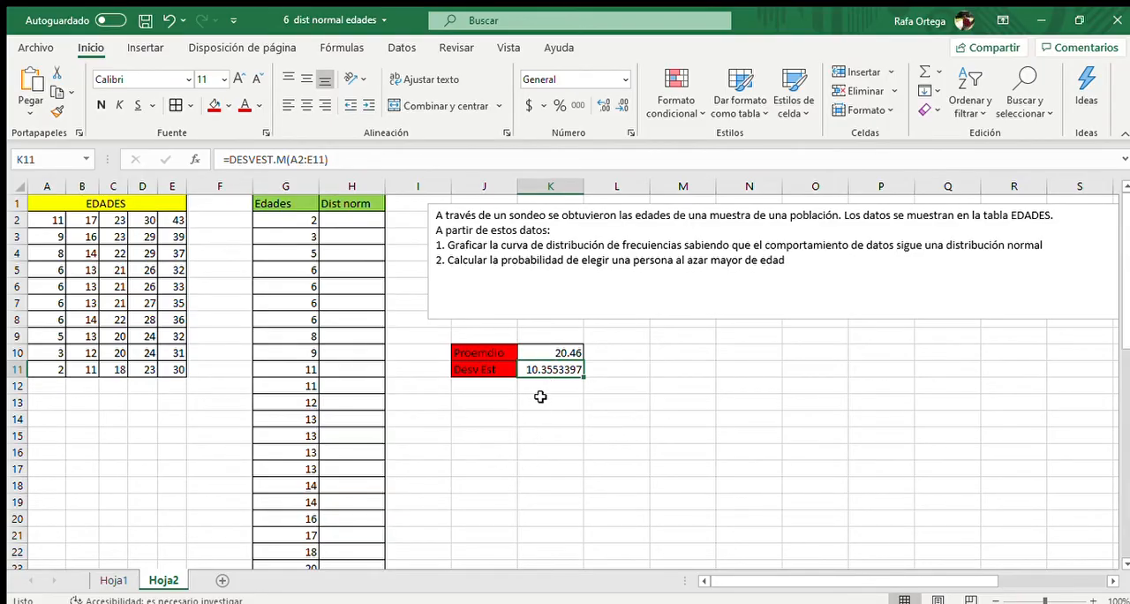
{"action": "left_click", "coordinate": [622, 105]}
{"action": "left_click", "coordinate": [622, 105]}
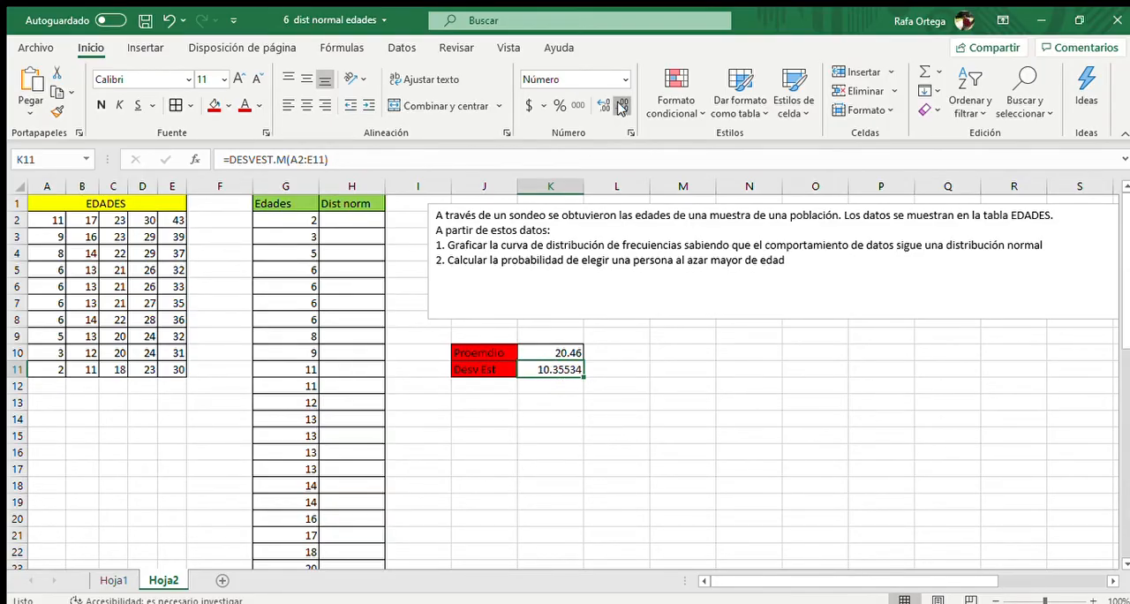
{"action": "left_click", "coordinate": [621, 105]}
{"action": "left_click", "coordinate": [622, 105]}
{"action": "left_click", "coordinate": [621, 105]}
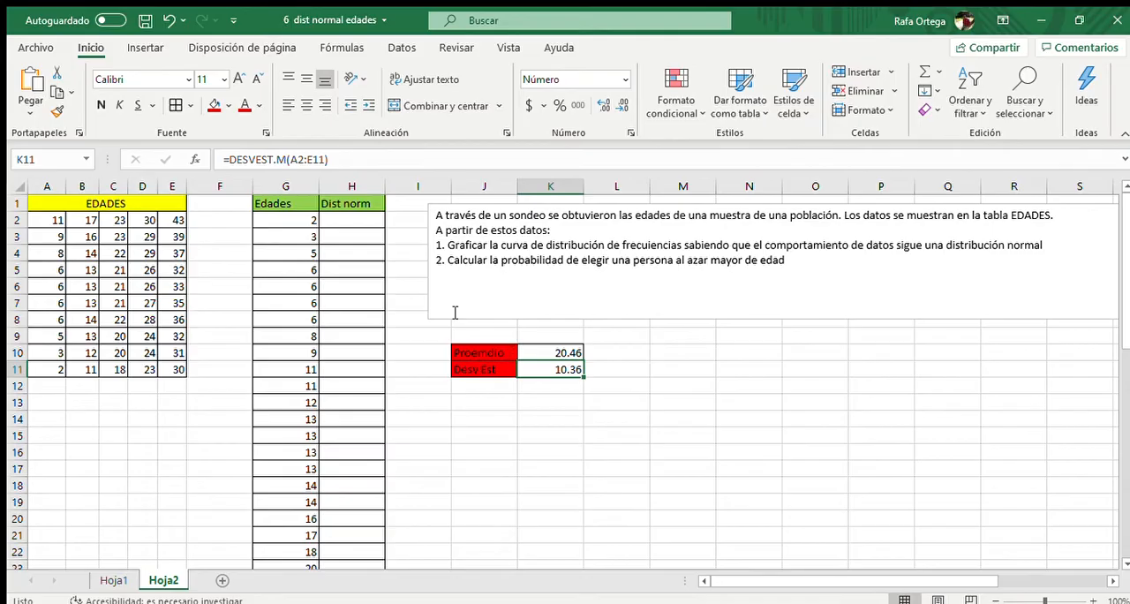
Calculate the normal distribution value for the first age in H2 with =DISTR.NORM.N(G2,K10,K11,FALSO)
{"action": "left_click_drag", "start_coordinate": [49, 232], "coordinate": [171, 369]}
{"action": "left_click_drag", "start_coordinate": [547, 353], "coordinate": [544, 366]}
{"action": "left_click", "coordinate": [346, 223]}
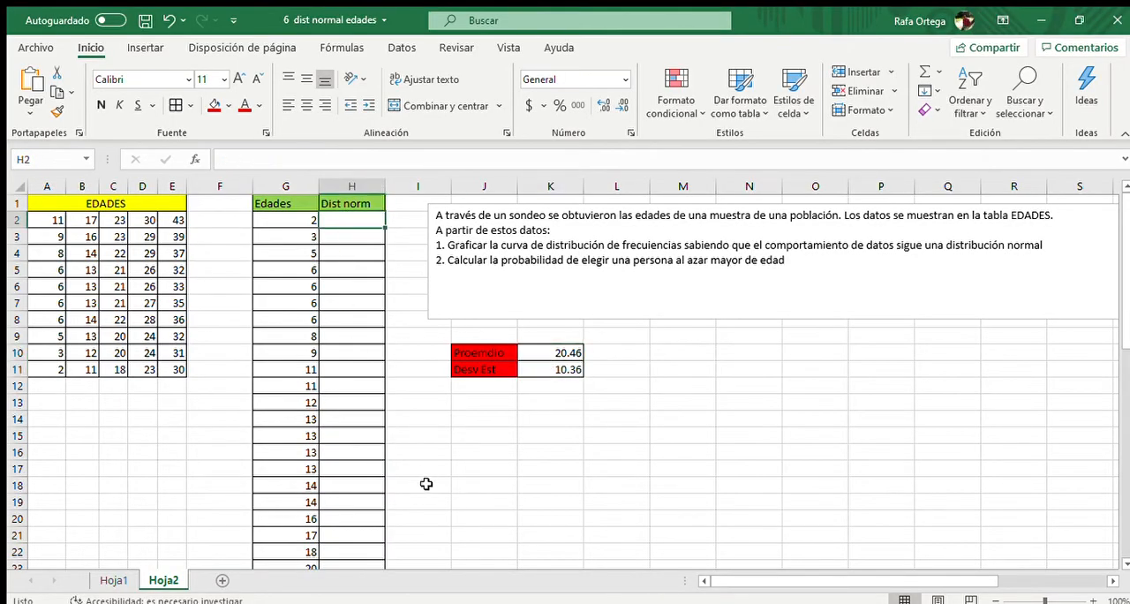
{"action": "type", "text": "="}
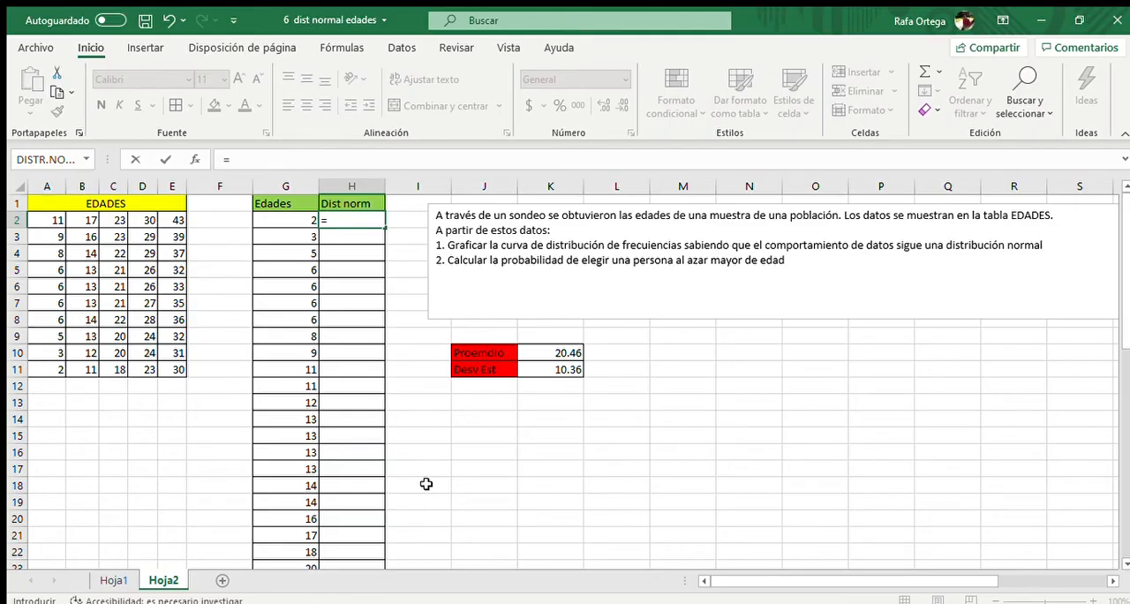
{"action": "type", "text": "DISTR.NORM"}
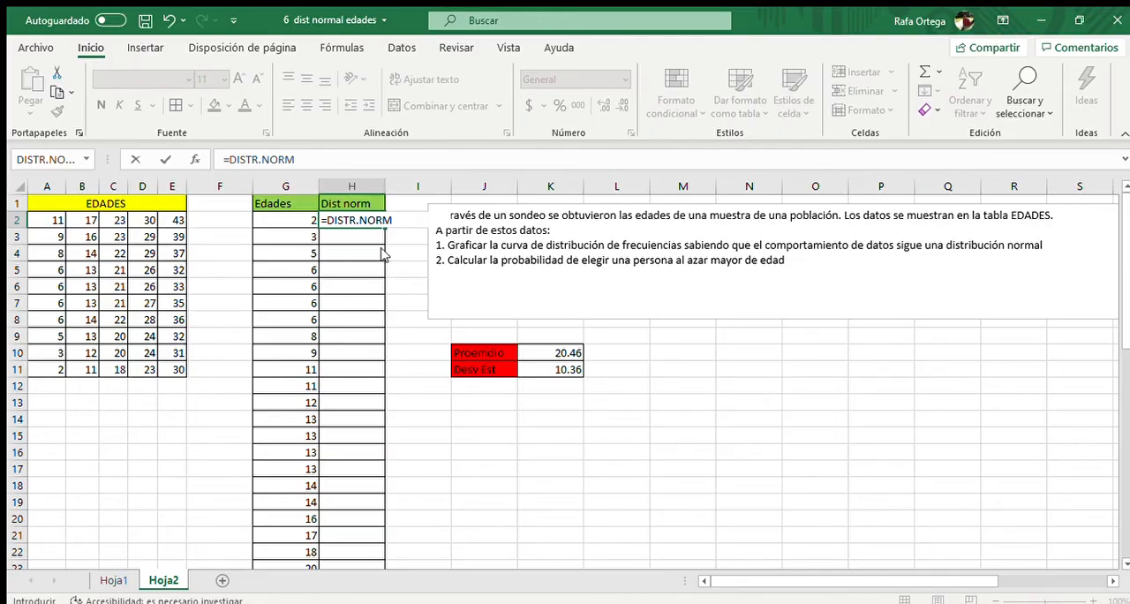
{"action": "type", "text": ".N("}
{"action": "left_click", "coordinate": [302, 221]}
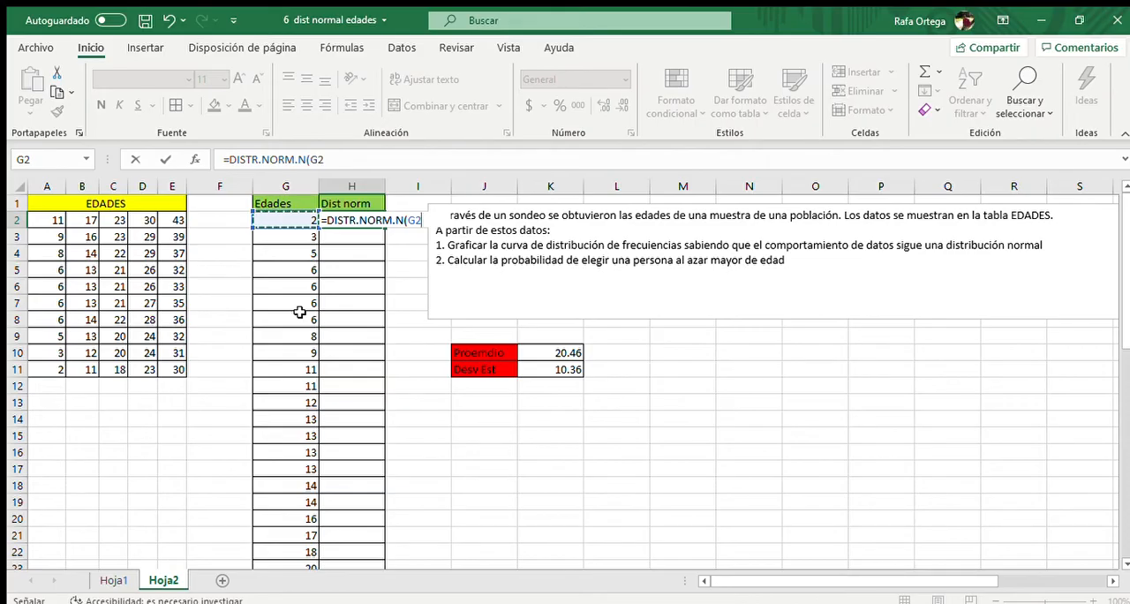
{"action": "type", "text": ","}
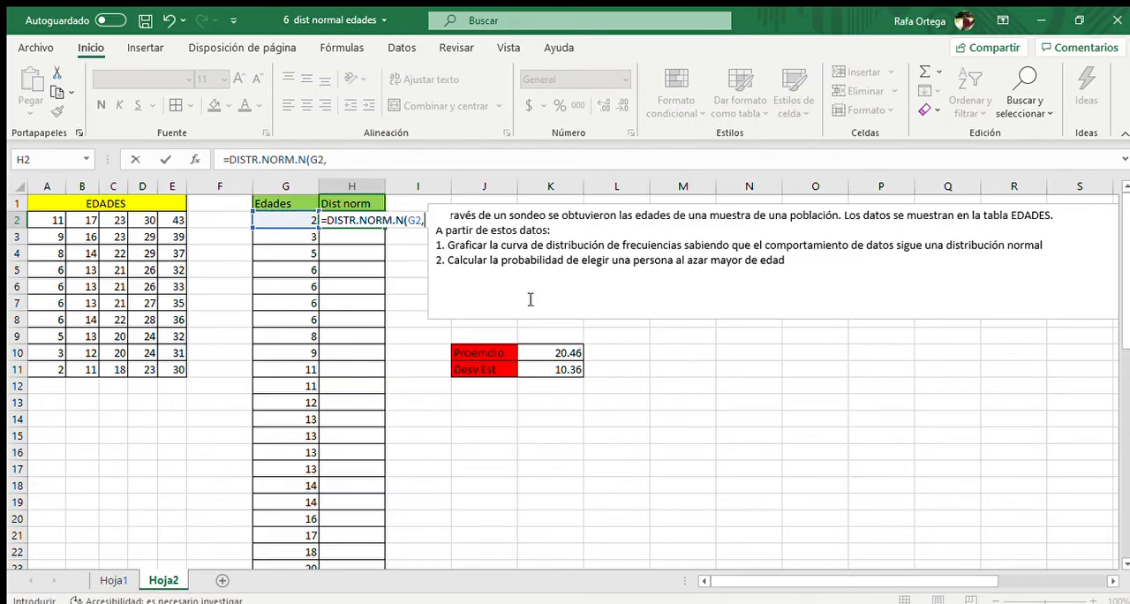
{"action": "left_click", "coordinate": [535, 352]}
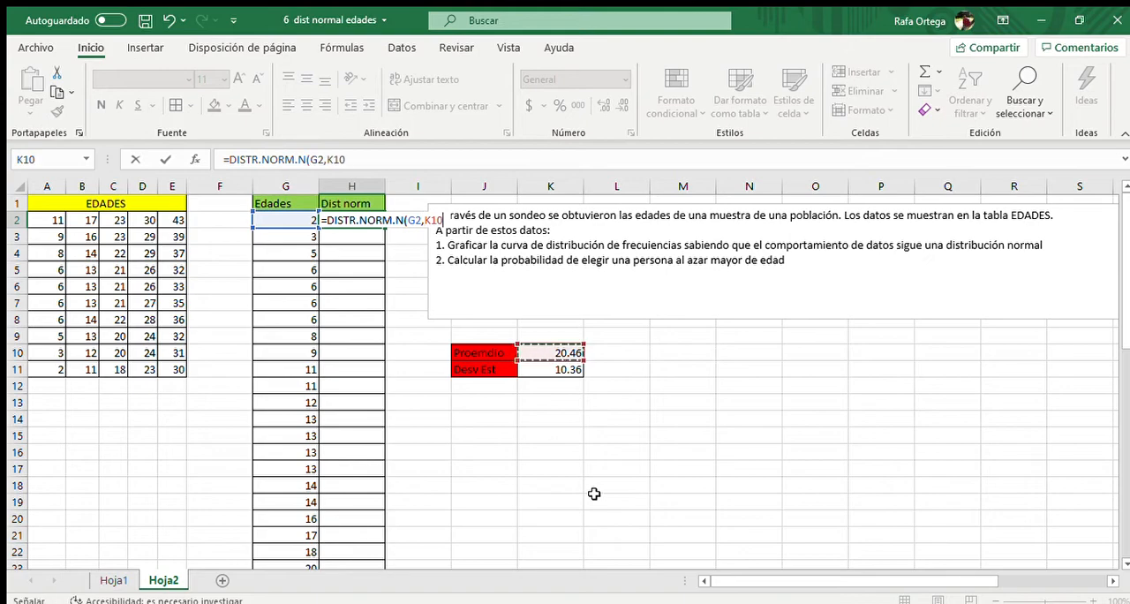
{"action": "type", "text": ","}
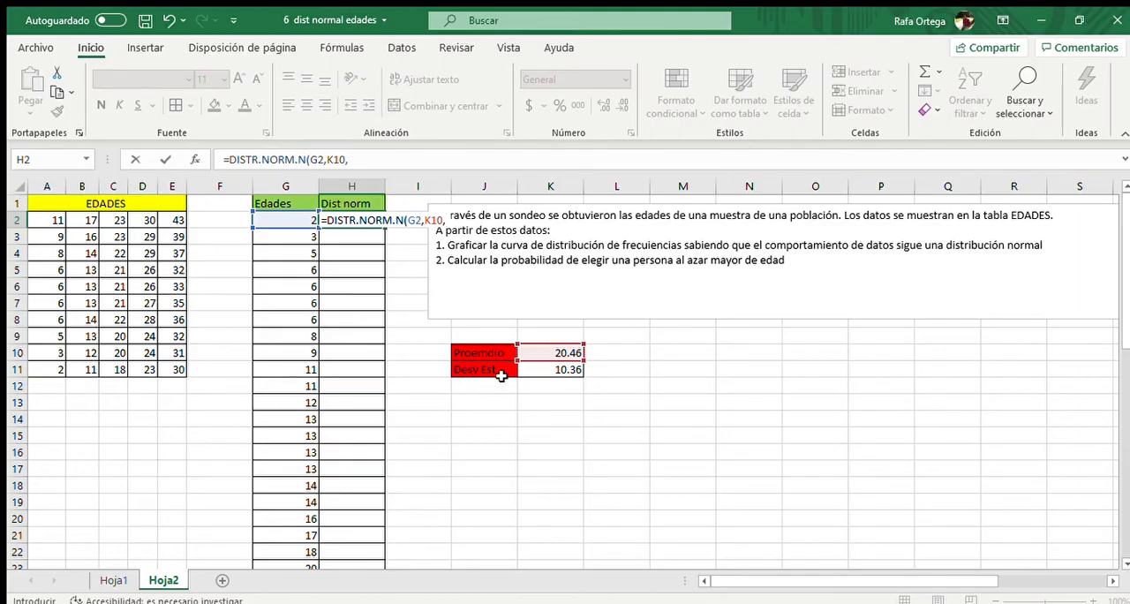
{"action": "left_click", "coordinate": [536, 369]}
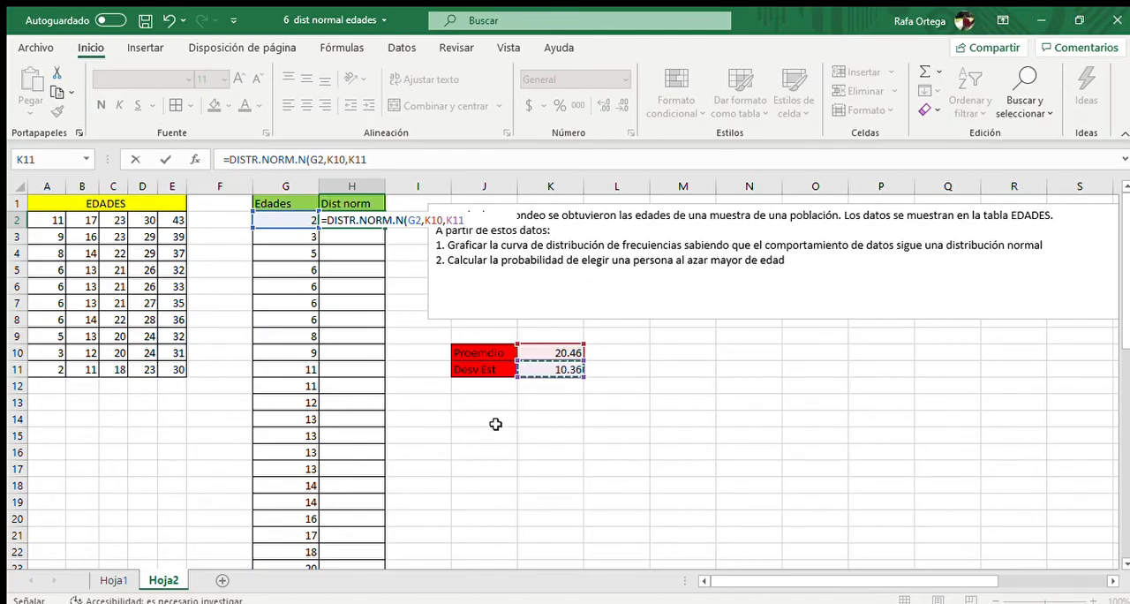
{"action": "type", "text": ","}
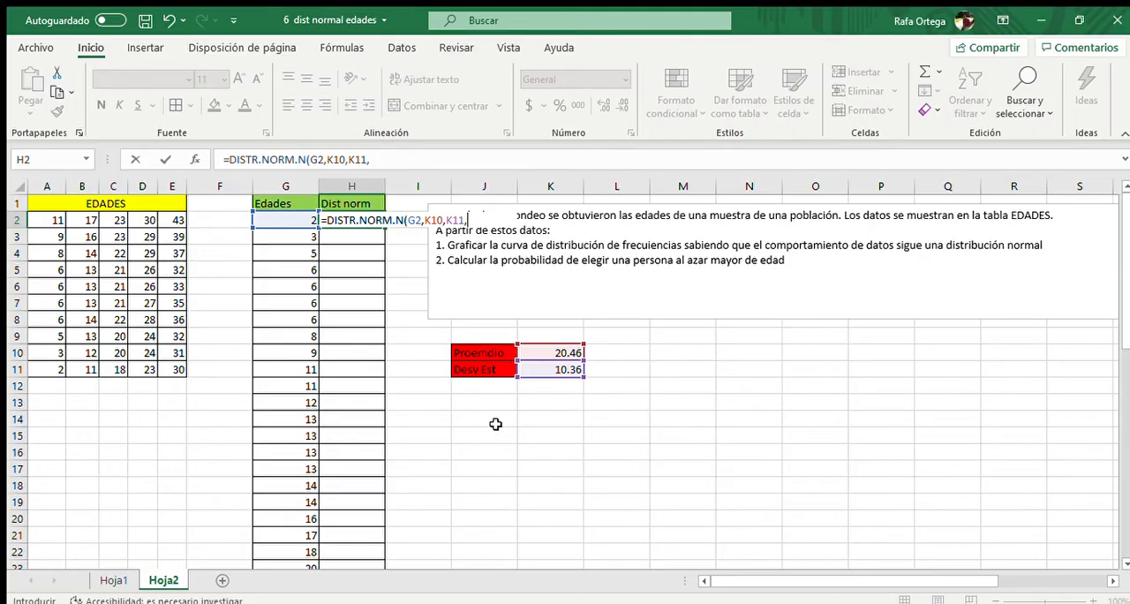
{"action": "type", "text": "FALSO)"}
{"action": "key", "text": "Return"}
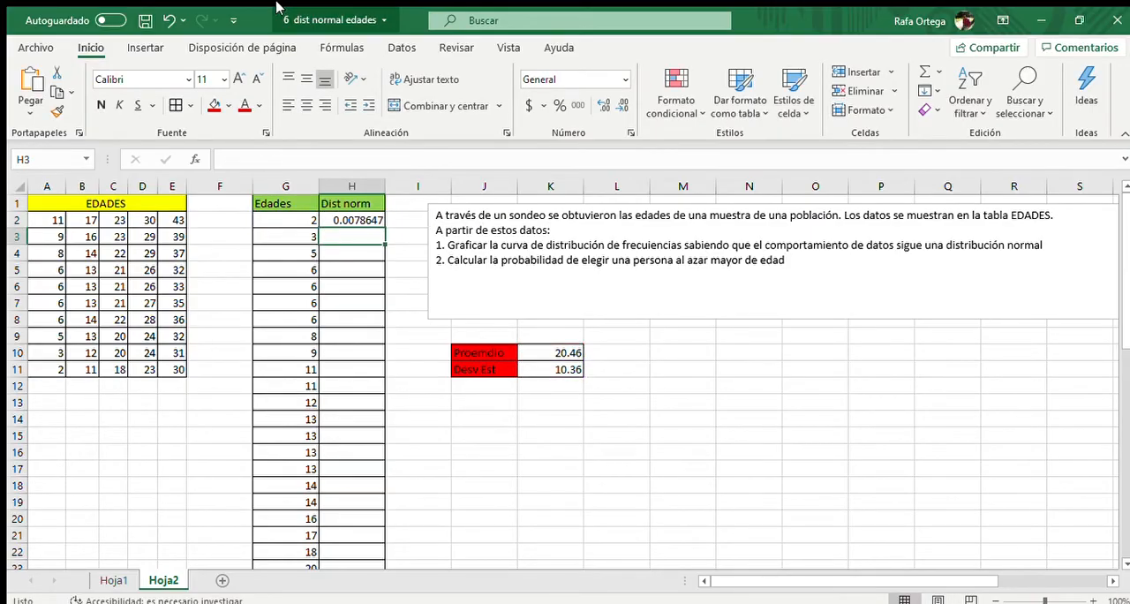
Correct the misspelled average label in J10 to "PromEdio"
{"action": "left_click", "coordinate": [364, 221]}
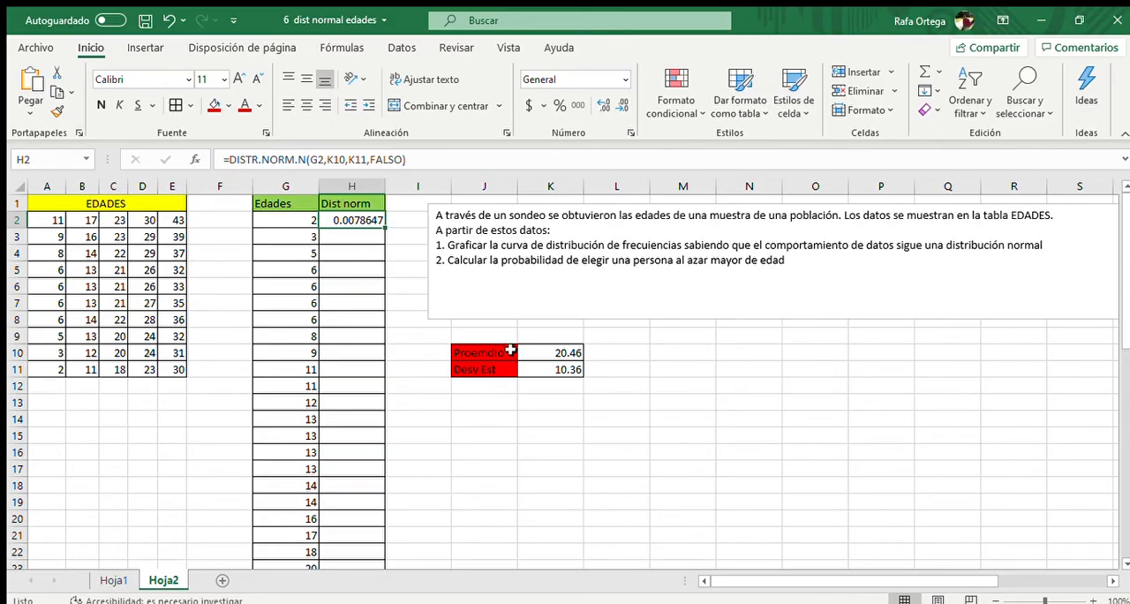
{"action": "left_click", "coordinate": [482, 353]}
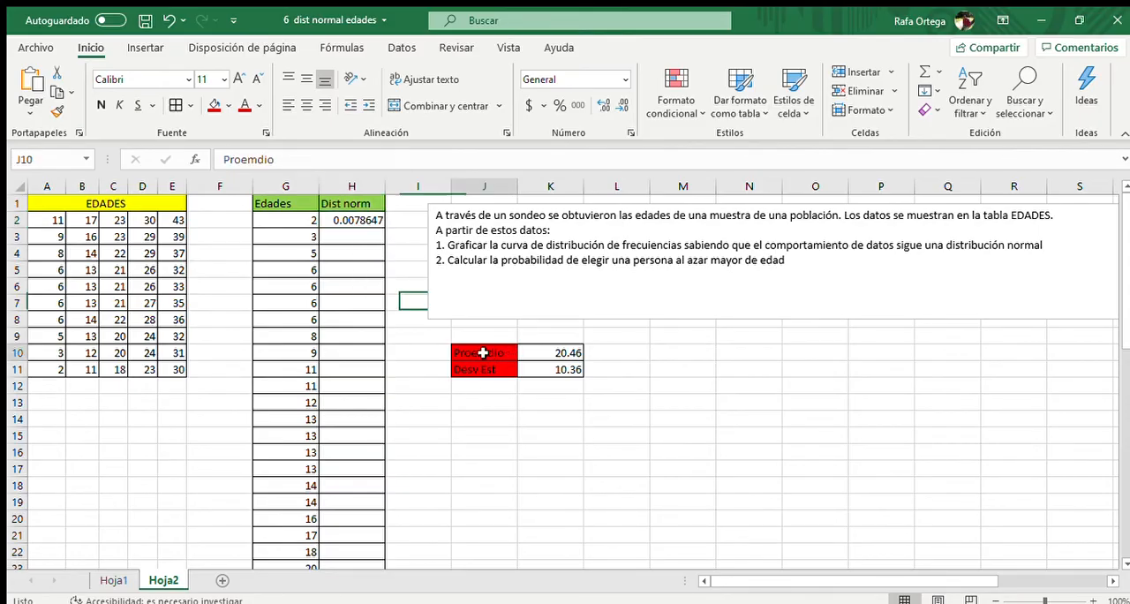
{"action": "left_click", "coordinate": [245, 161]}
{"action": "key", "text": "Delete"}
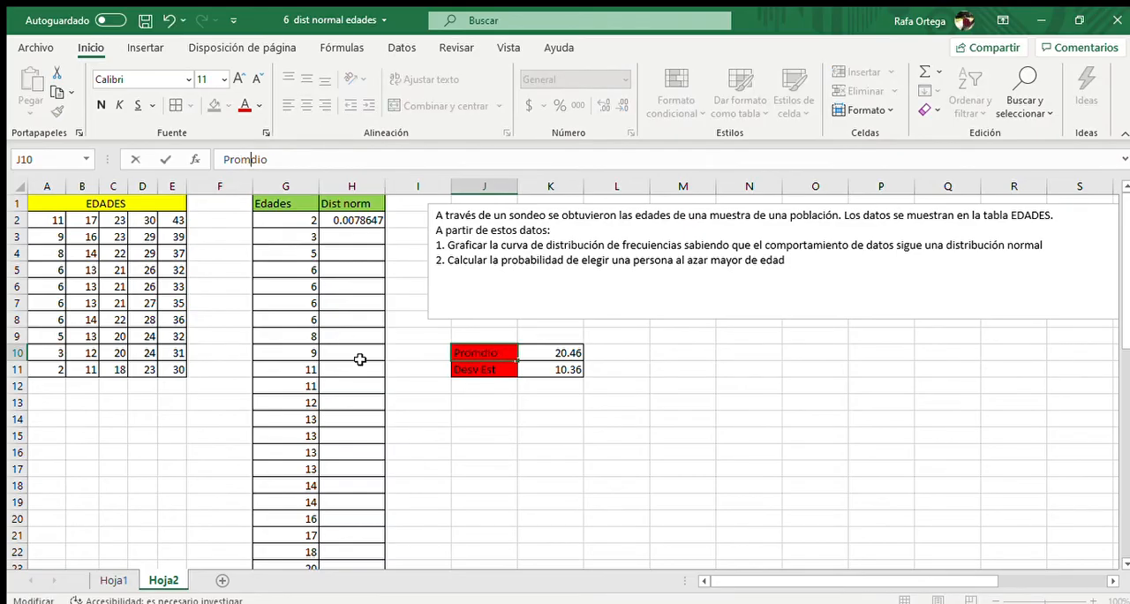
{"action": "type", "text": "E"}
{"action": "key", "text": "Return"}
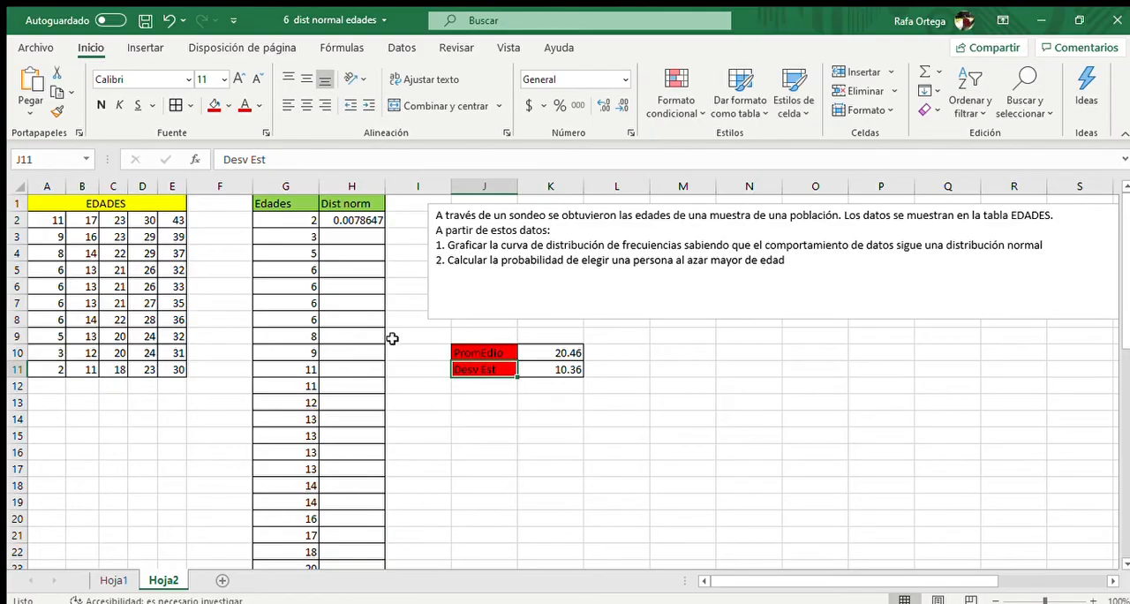
Make the average and standard deviation references in the H2 formula absolute, as $K$10 and $K$11
{"action": "left_click", "coordinate": [546, 353]}
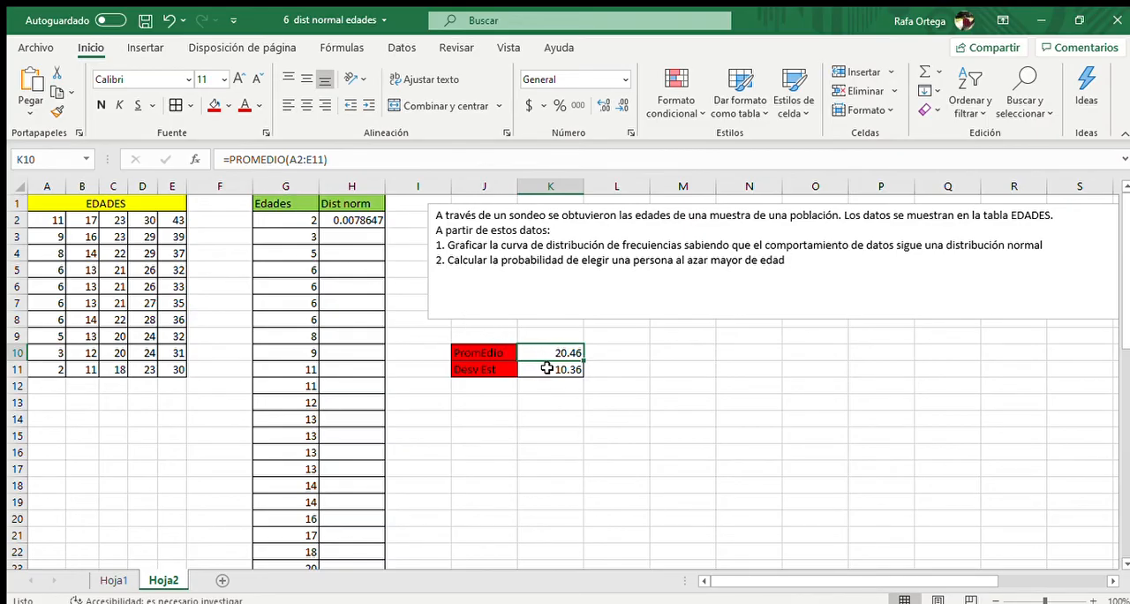
{"action": "left_click", "coordinate": [357, 221]}
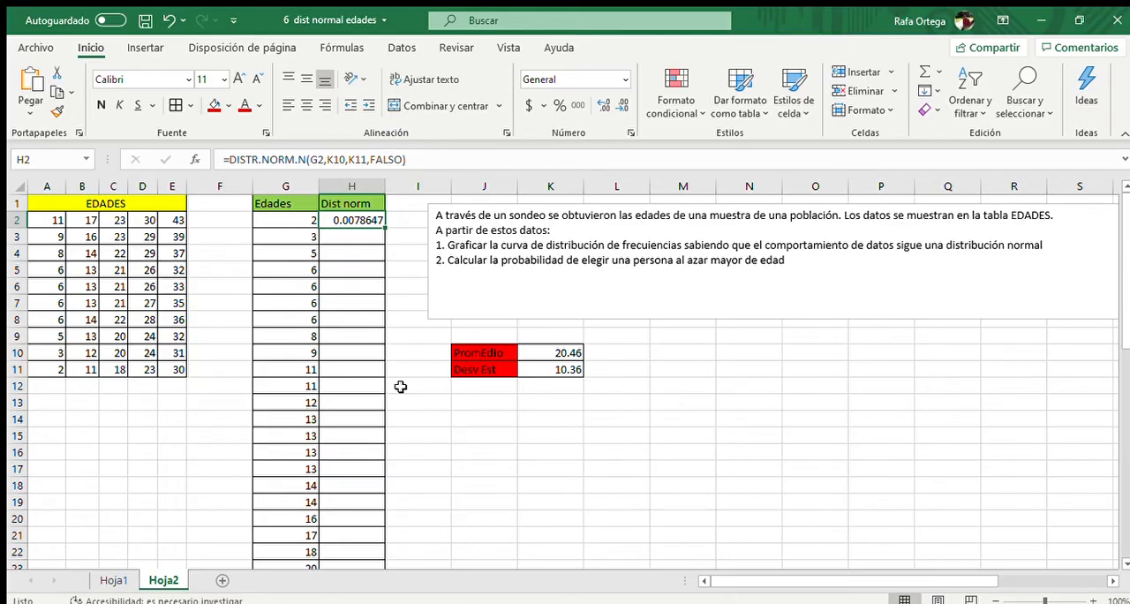
{"action": "key", "text": "F2"}
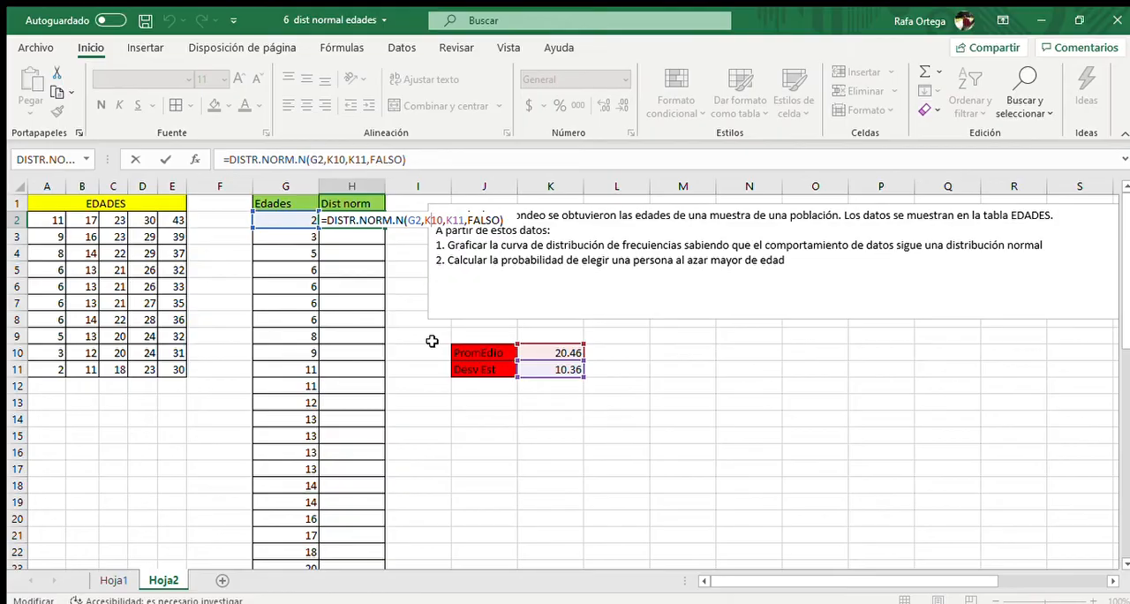
{"action": "key", "text": "F4"}
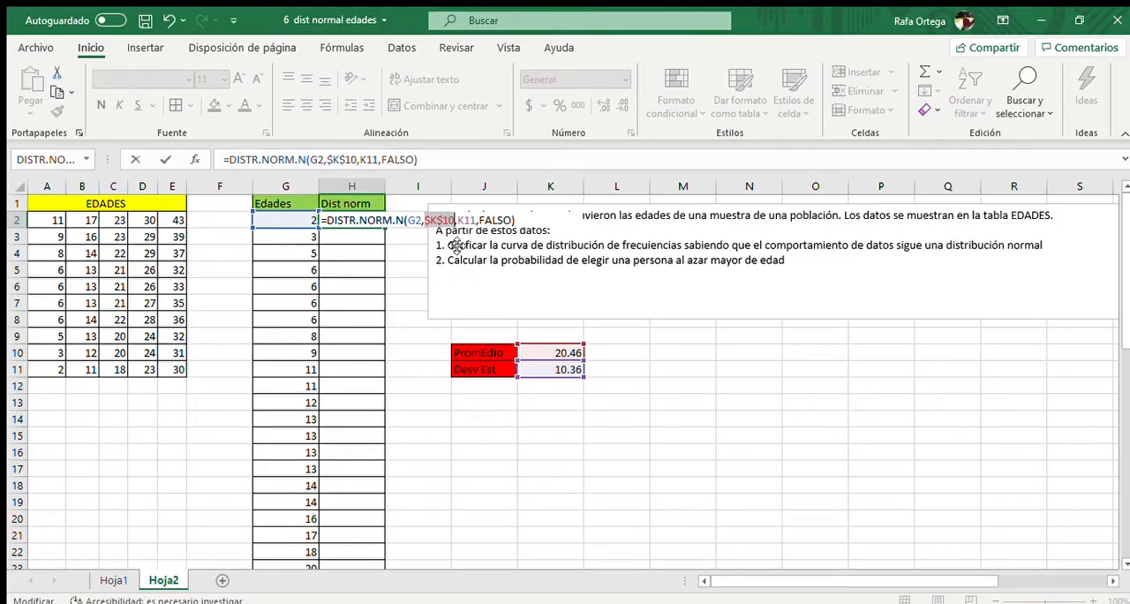
{"action": "left_click", "coordinate": [465, 221]}
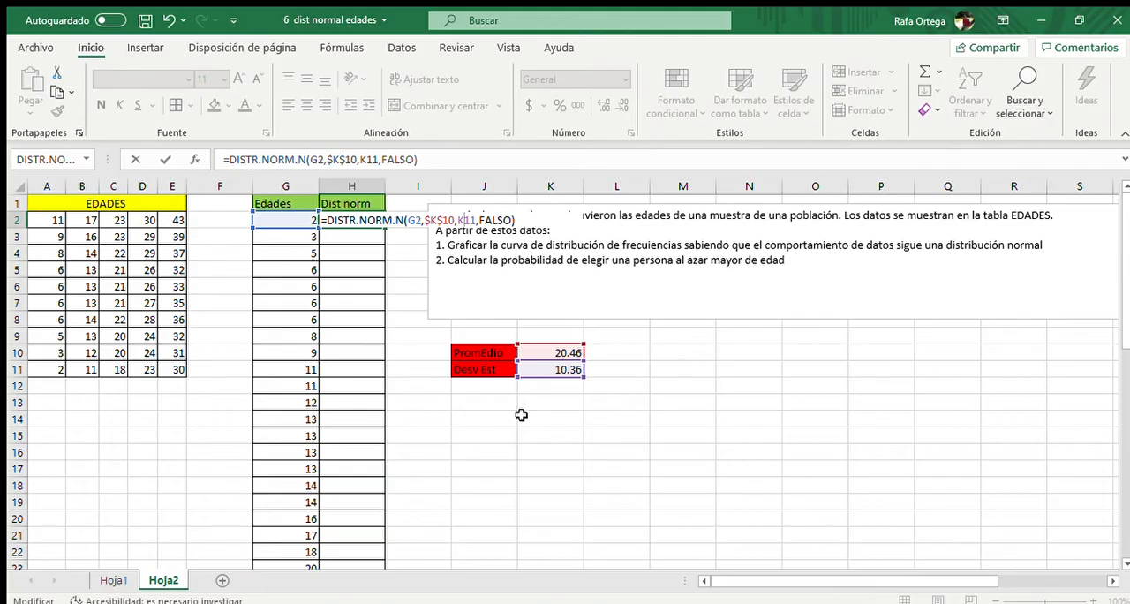
{"action": "key", "text": "F4"}
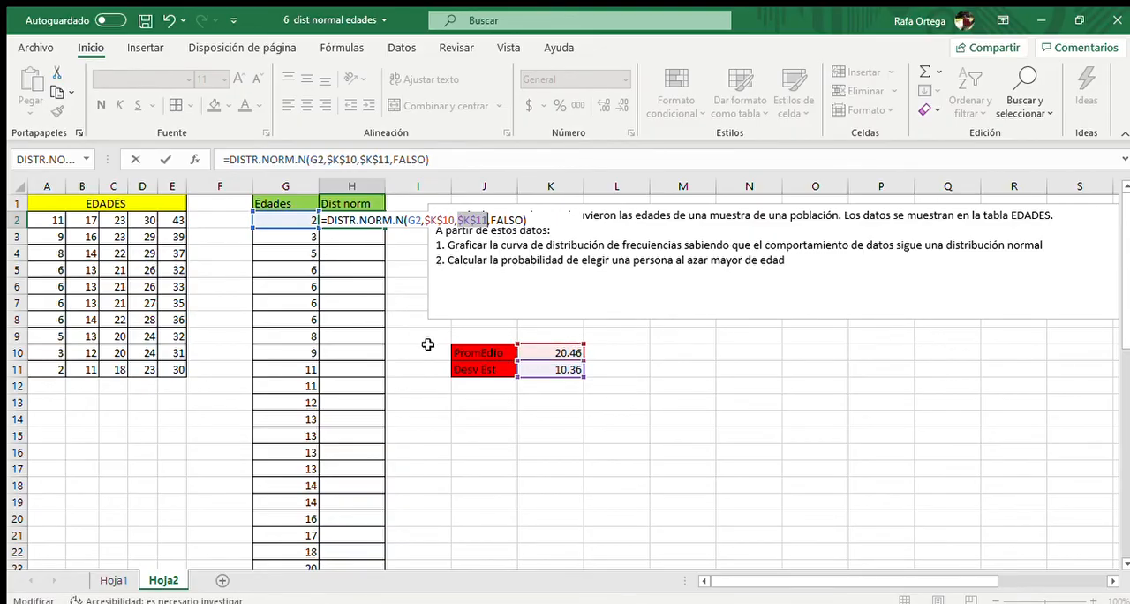
{"action": "key", "text": "Return"}
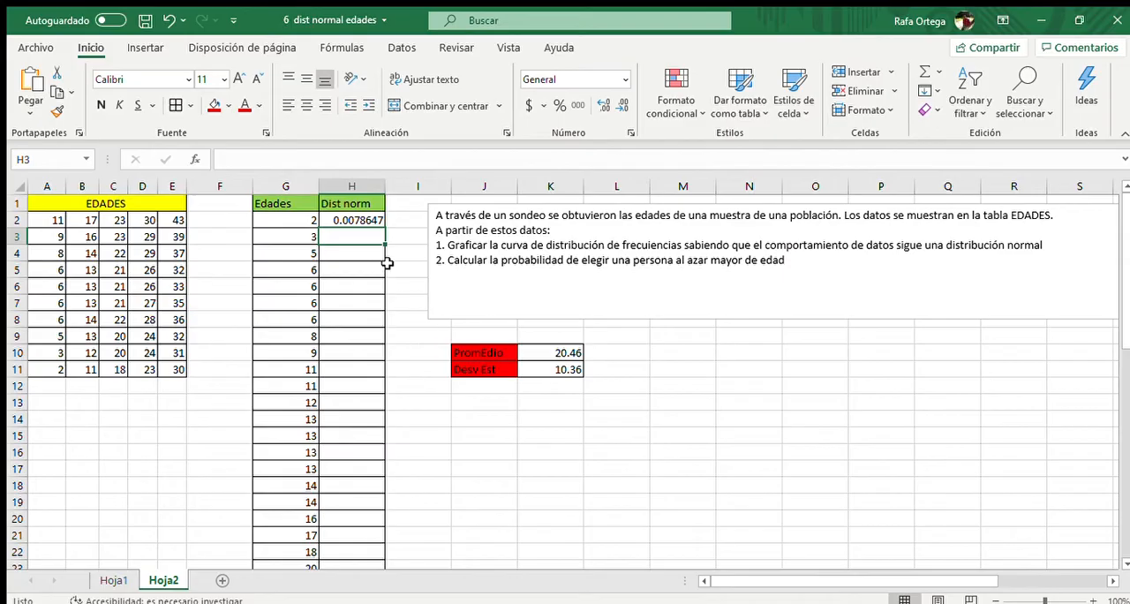
Fill the normal distribution formula from H2 down to H51 and review the column of results
{"action": "left_click", "coordinate": [369, 221]}
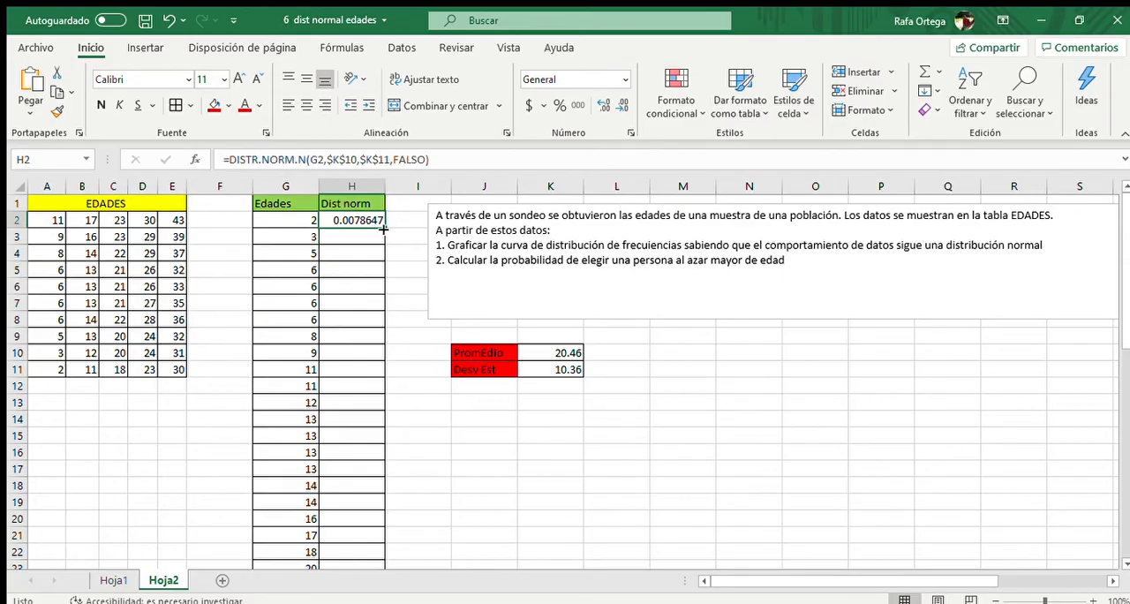
{"action": "left_click_drag", "start_coordinate": [383, 228], "coordinate": [385, 536]}
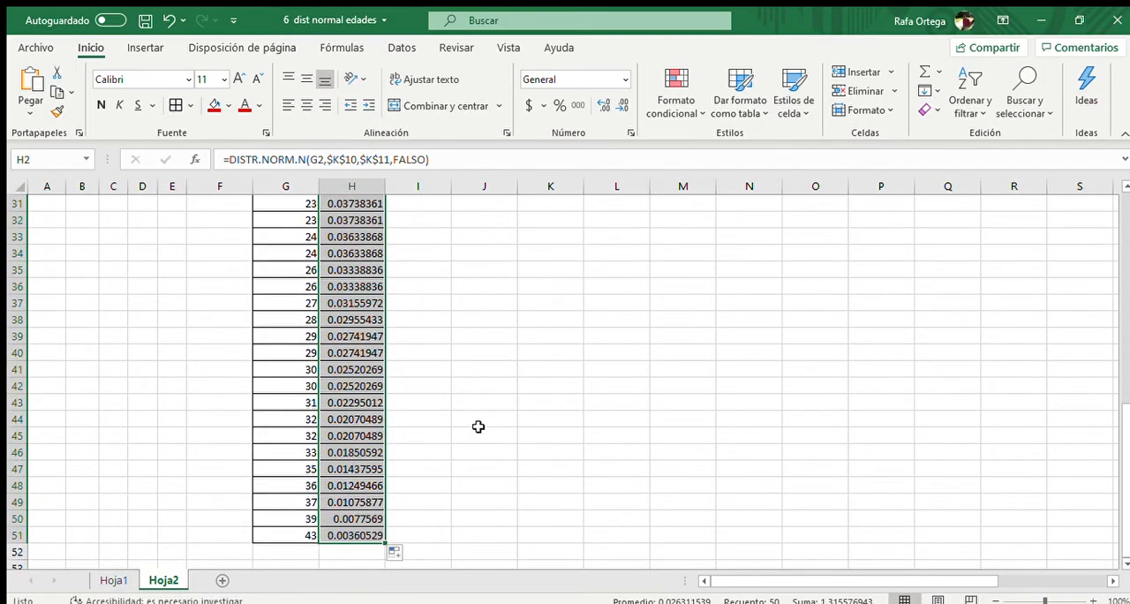
{"action": "scroll", "coordinate": [479, 392], "scroll_direction": "up", "scroll_amount": 7}
{"action": "scroll", "coordinate": [478, 392], "scroll_direction": "up", "scroll_amount": 3}
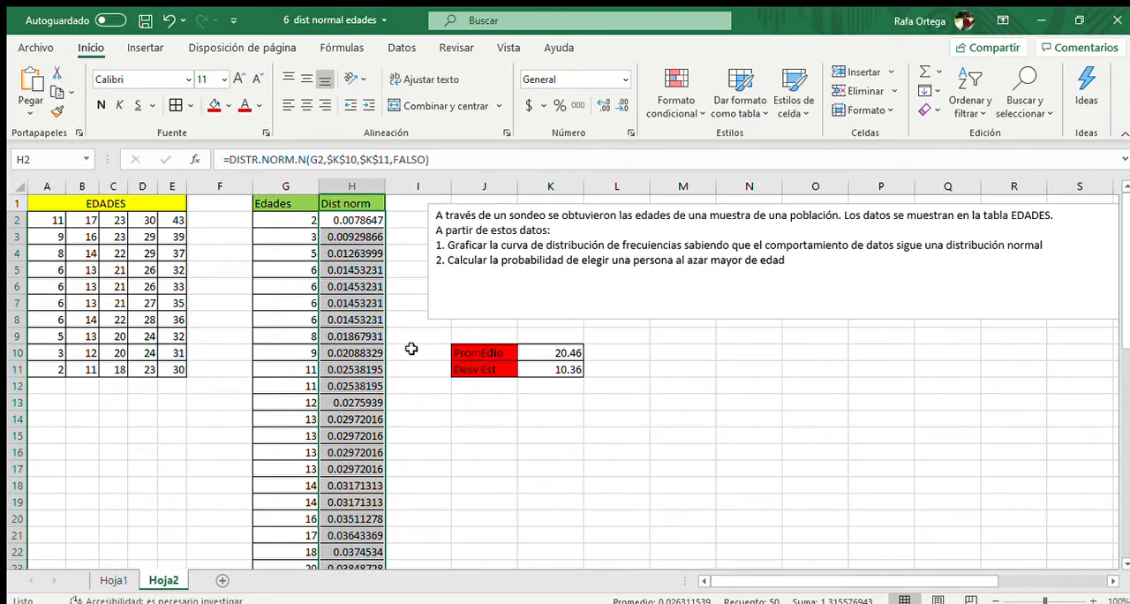
{"action": "scroll", "coordinate": [350, 334], "scroll_direction": "down", "scroll_amount": 6}
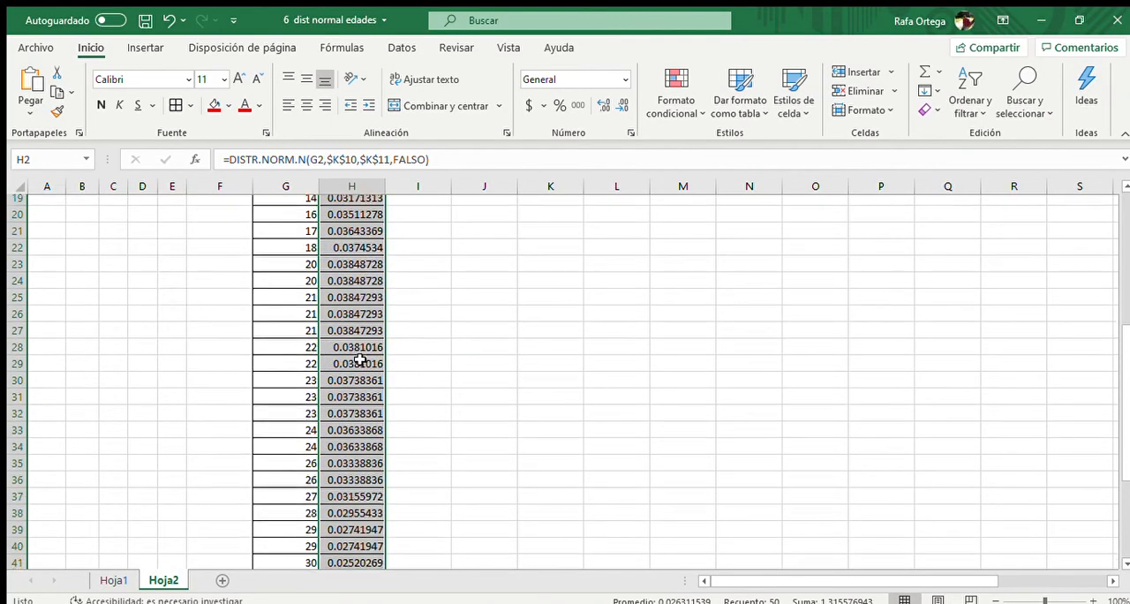
{"action": "scroll", "coordinate": [360, 358], "scroll_direction": "down", "scroll_amount": 6}
{"action": "scroll", "coordinate": [361, 358], "scroll_direction": "up", "scroll_amount": 12}
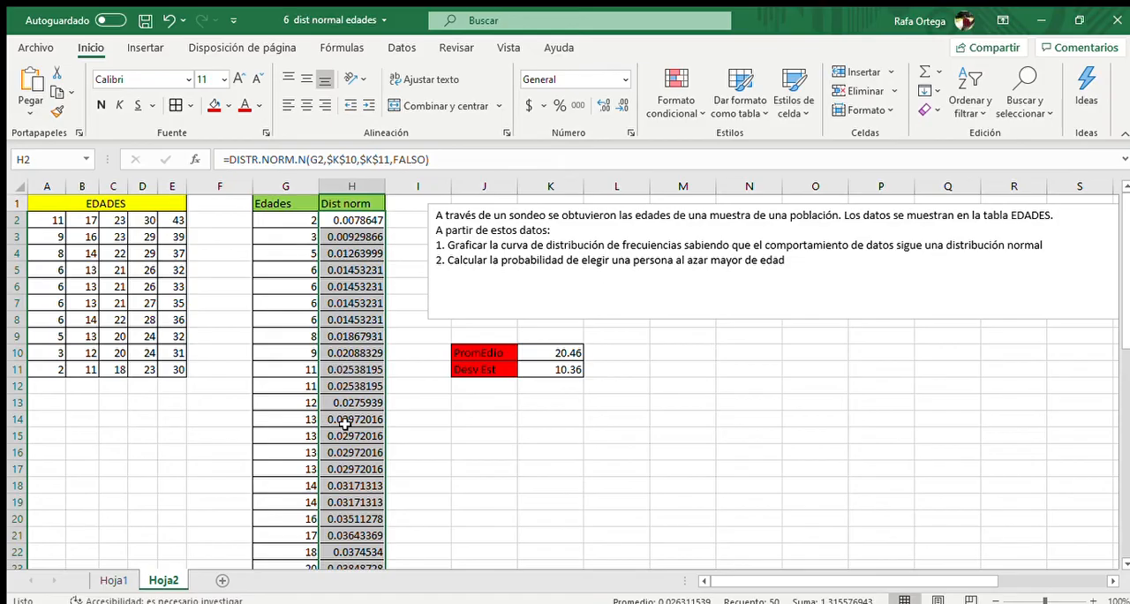
{"action": "scroll", "coordinate": [344, 422], "scroll_direction": "down", "scroll_amount": 12}
{"action": "scroll", "coordinate": [344, 422], "scroll_direction": "up", "scroll_amount": 12}
Insert a scatter chart with lines and markers from the ages and their normal distribution values in G2:H51
{"action": "left_click", "coordinate": [299, 220]}
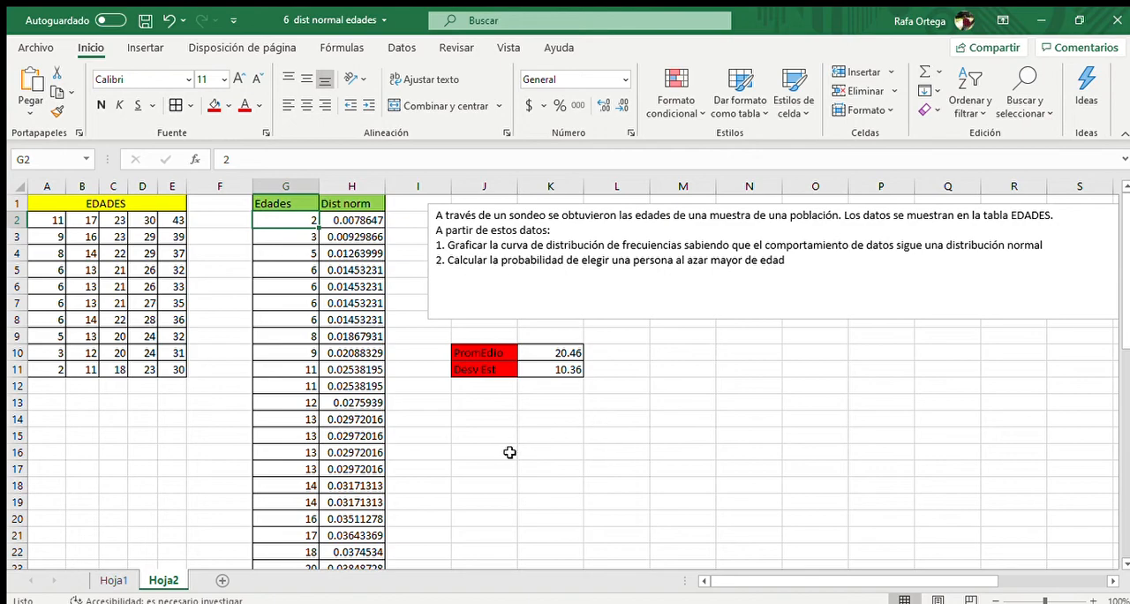
{"action": "left_click_drag", "start_coordinate": [295, 220], "coordinate": [343, 537]}
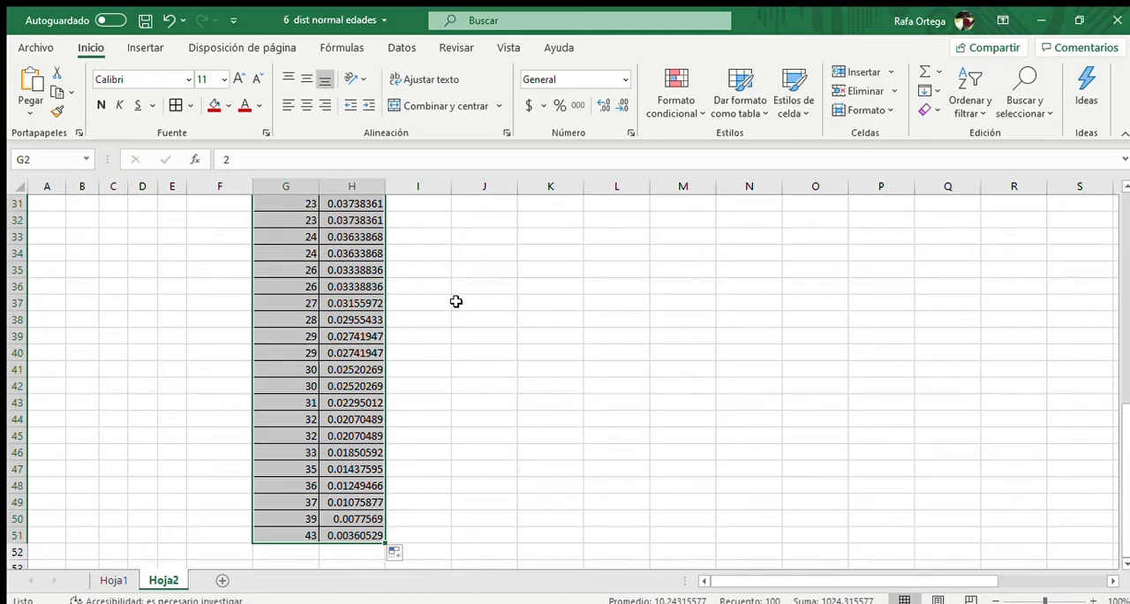
{"action": "scroll", "coordinate": [458, 302], "scroll_direction": "up", "scroll_amount": 10}
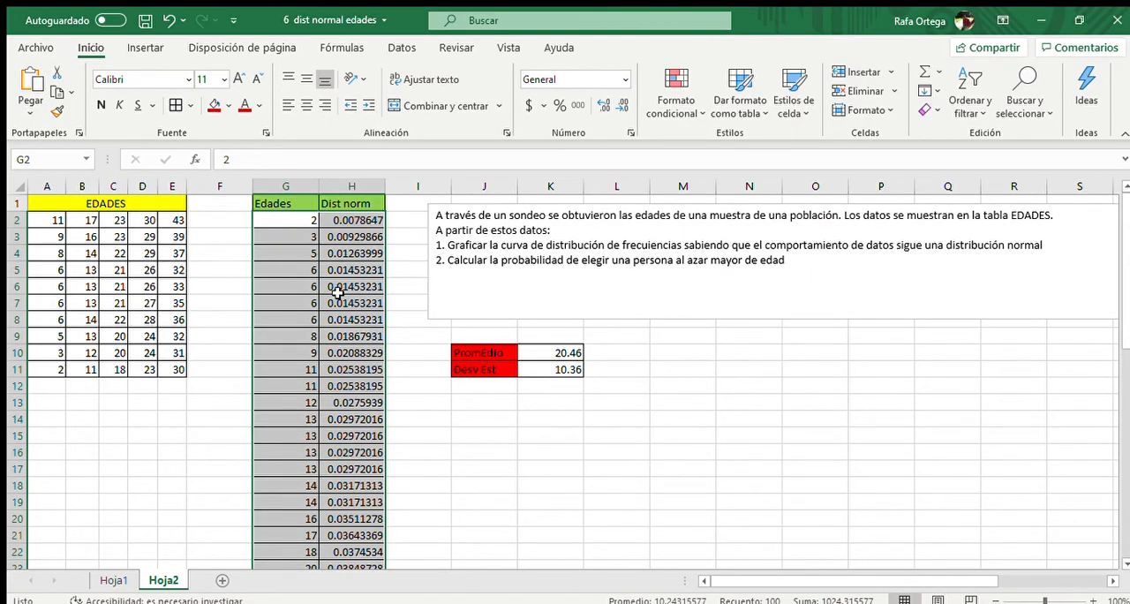
{"action": "left_click", "coordinate": [148, 47]}
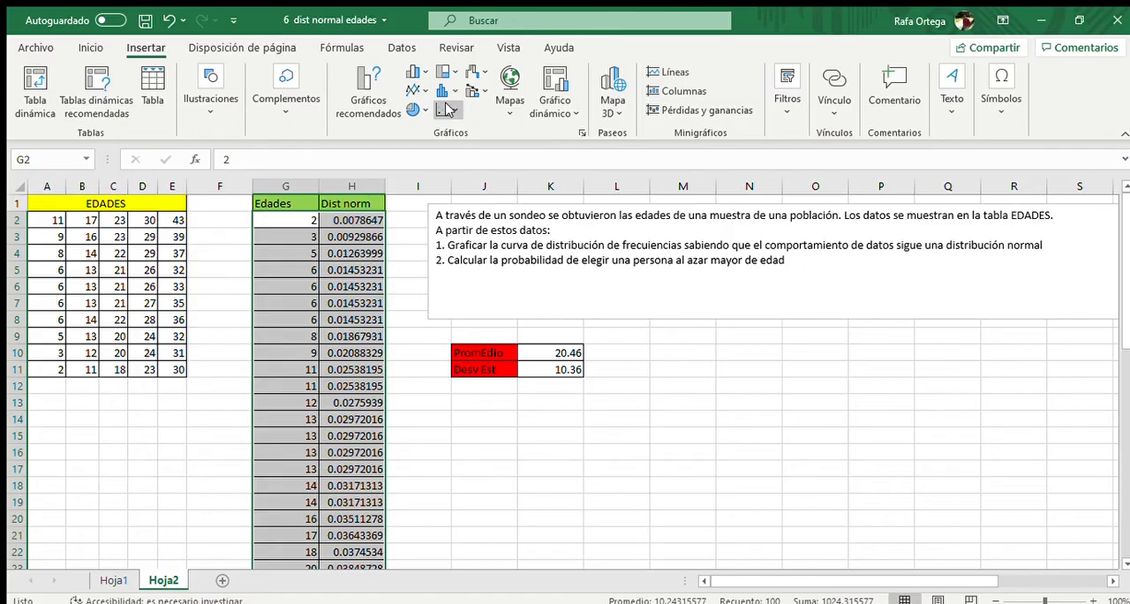
{"action": "left_click", "coordinate": [447, 109]}
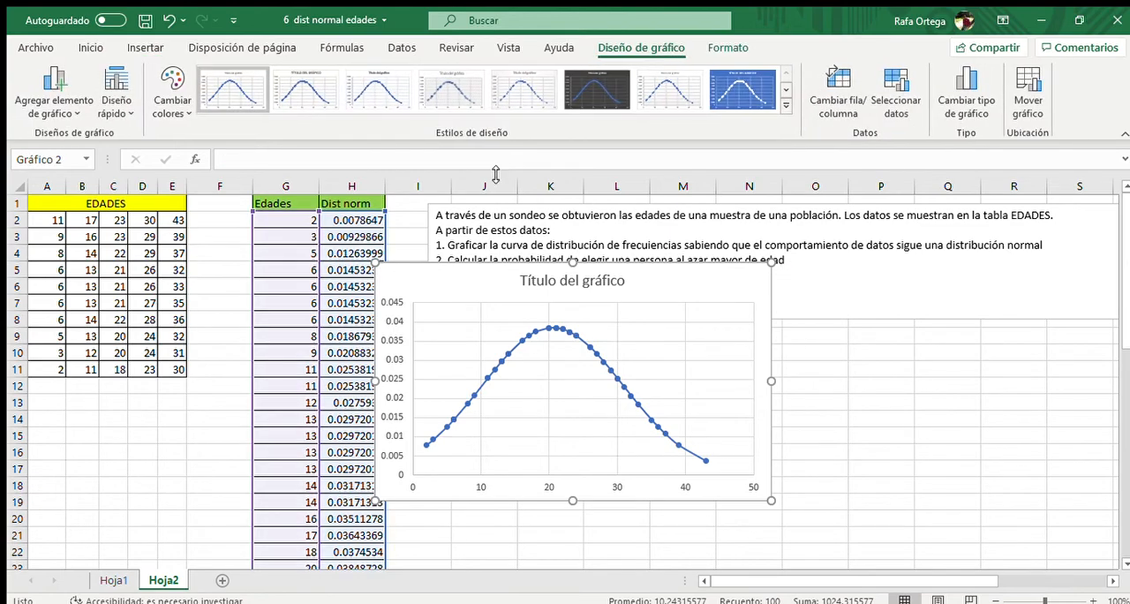
Move the chart below the problem statement, beside the average and standard deviation table, starting around column M
{"action": "left_click_drag", "start_coordinate": [640, 277], "coordinate": [974, 344]}
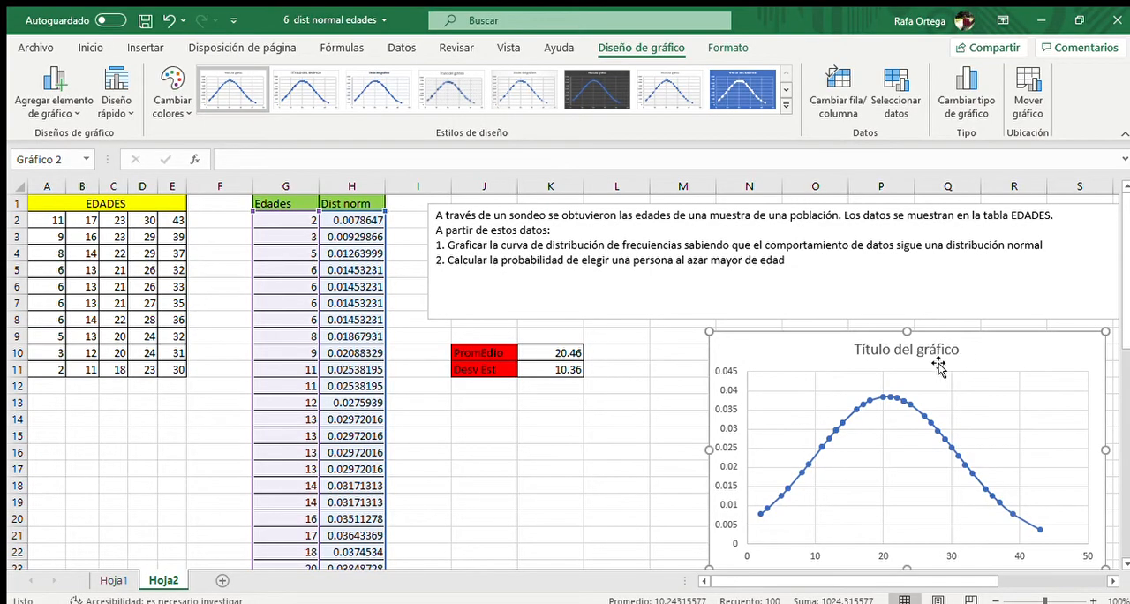
{"action": "scroll", "coordinate": [900, 389], "scroll_direction": "down", "scroll_amount": 1}
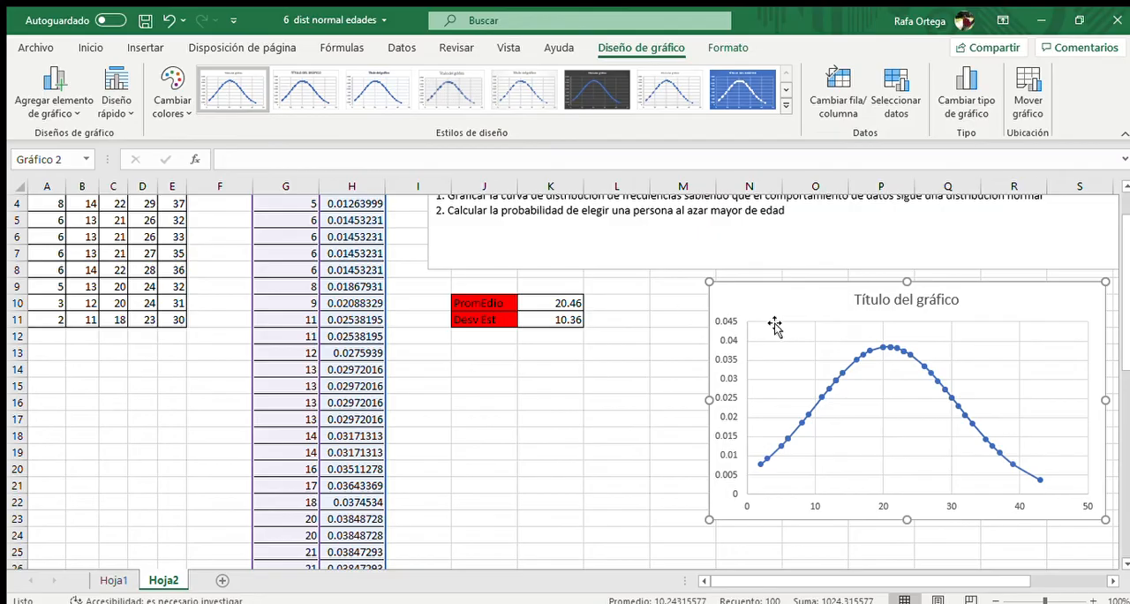
{"action": "left_click_drag", "start_coordinate": [776, 324], "coordinate": [740, 320]}
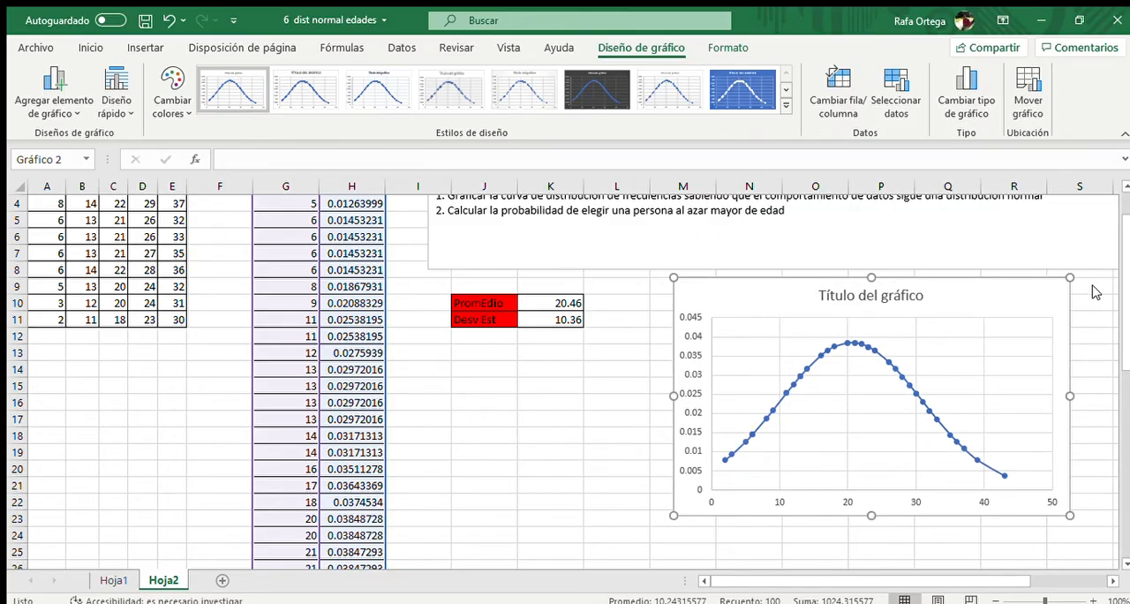
Add titles to the horizontal and vertical axes of the normal distribution chart
{"action": "left_click", "coordinate": [522, 320]}
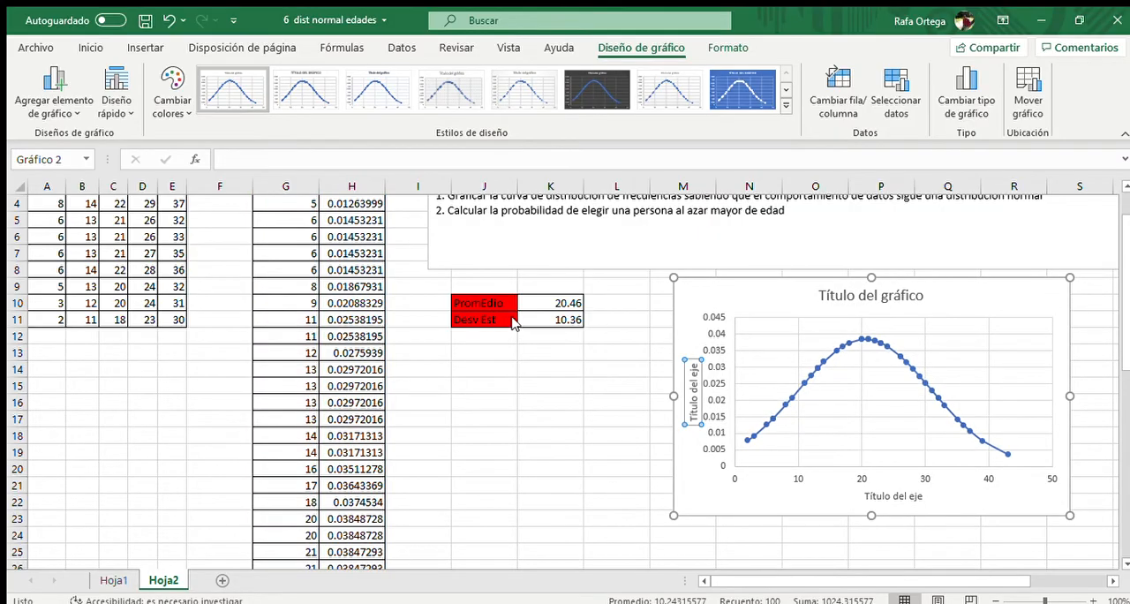
Replace the chart's placeholder title with "Distribucion normal de edades"
{"action": "left_click", "coordinate": [874, 299]}
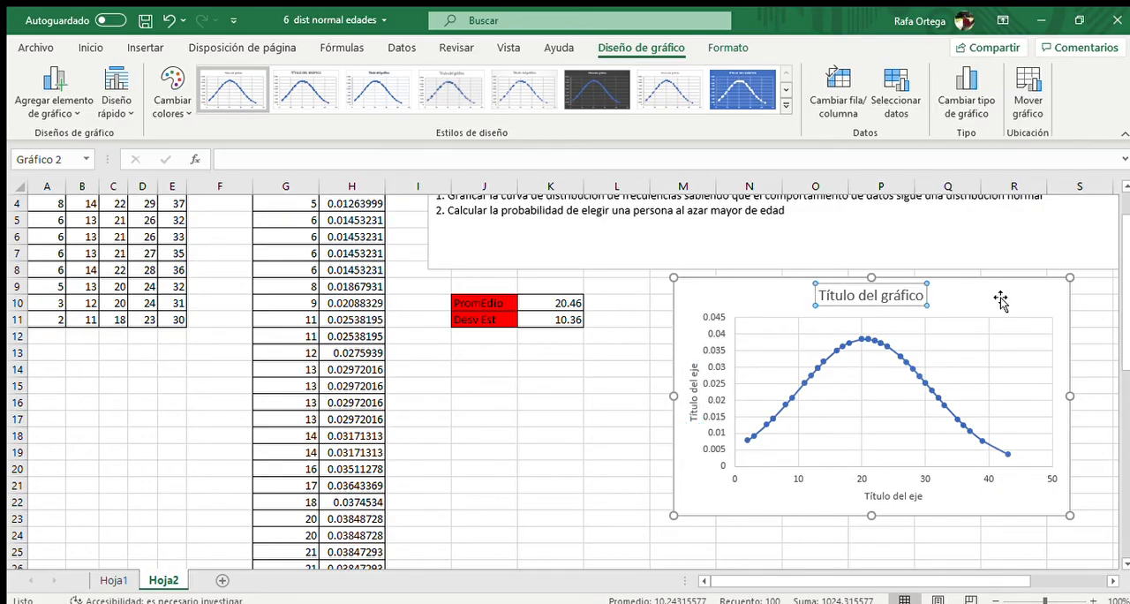
{"action": "triple_click", "coordinate": [881, 297]}
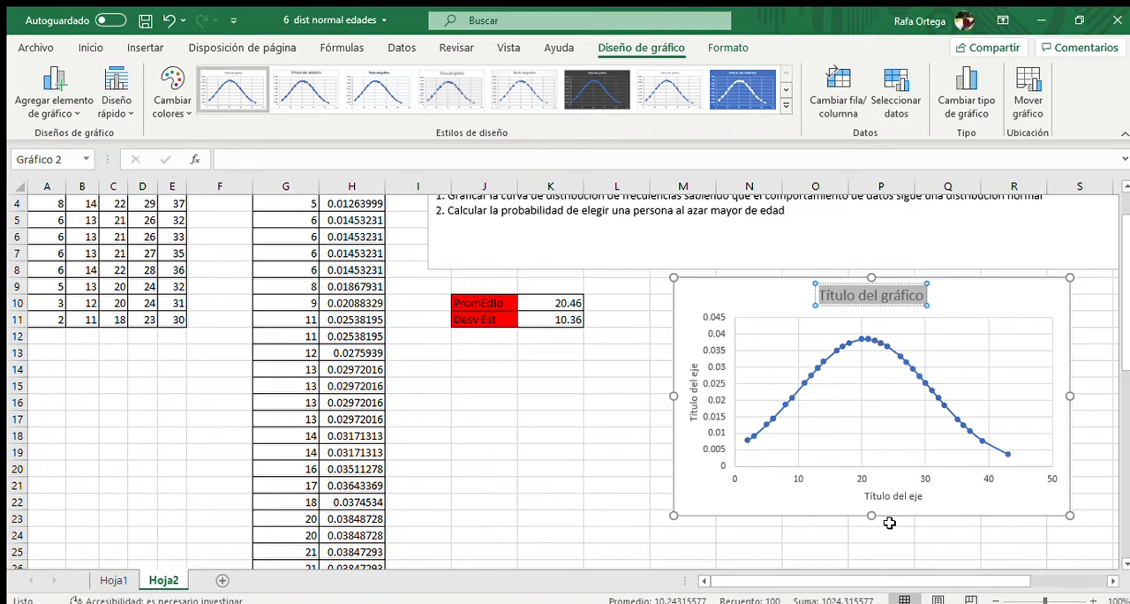
{"action": "type", "text": "Distri"}
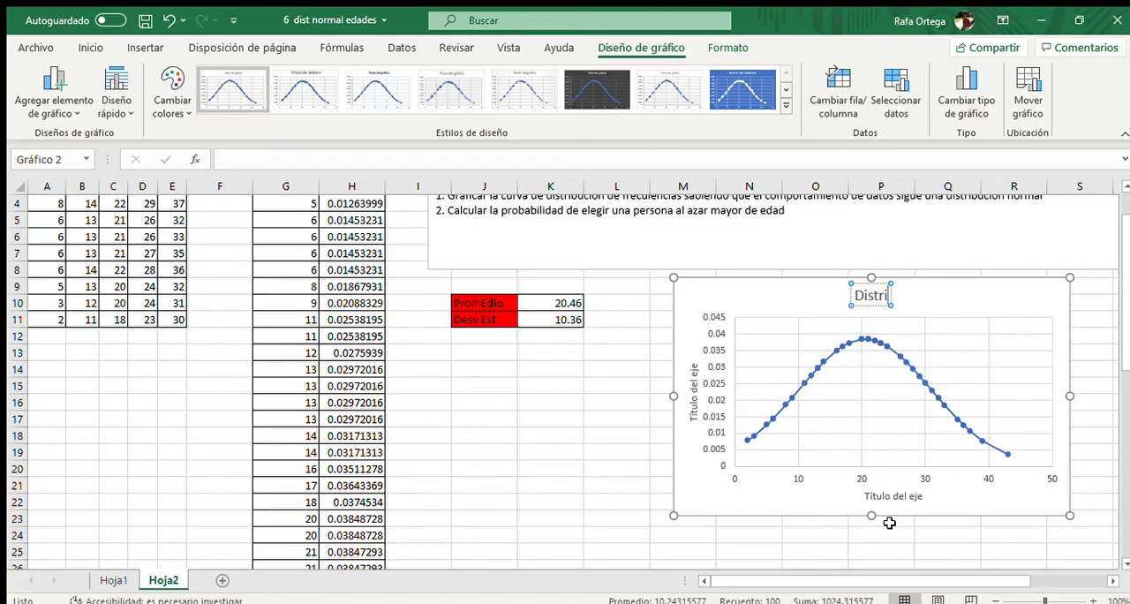
{"action": "type", "text": "bucion norm"}
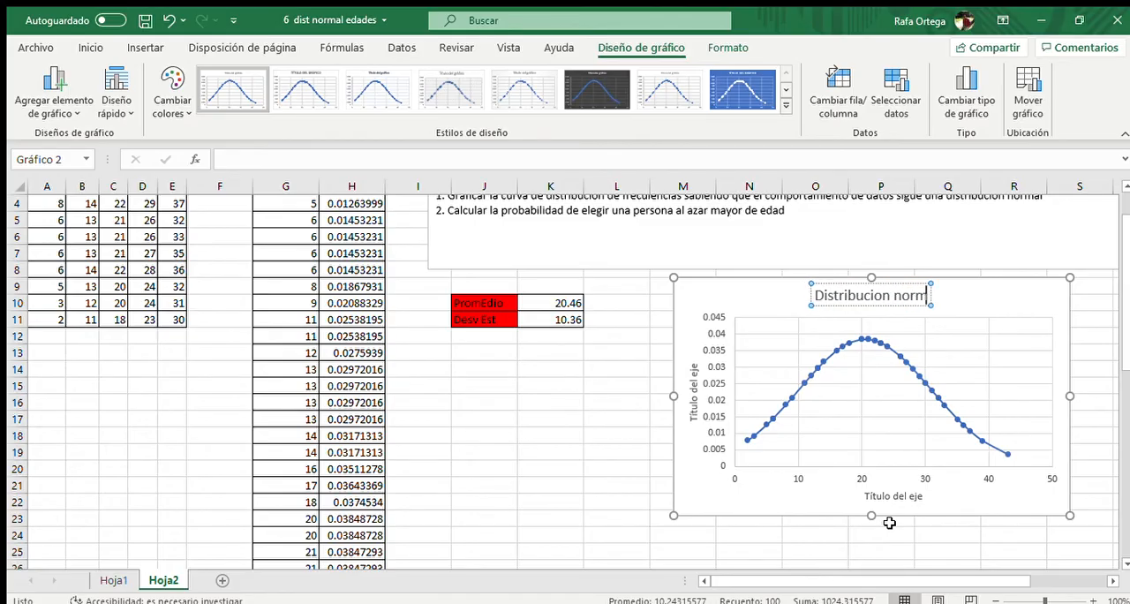
{"action": "type", "text": "al de"}
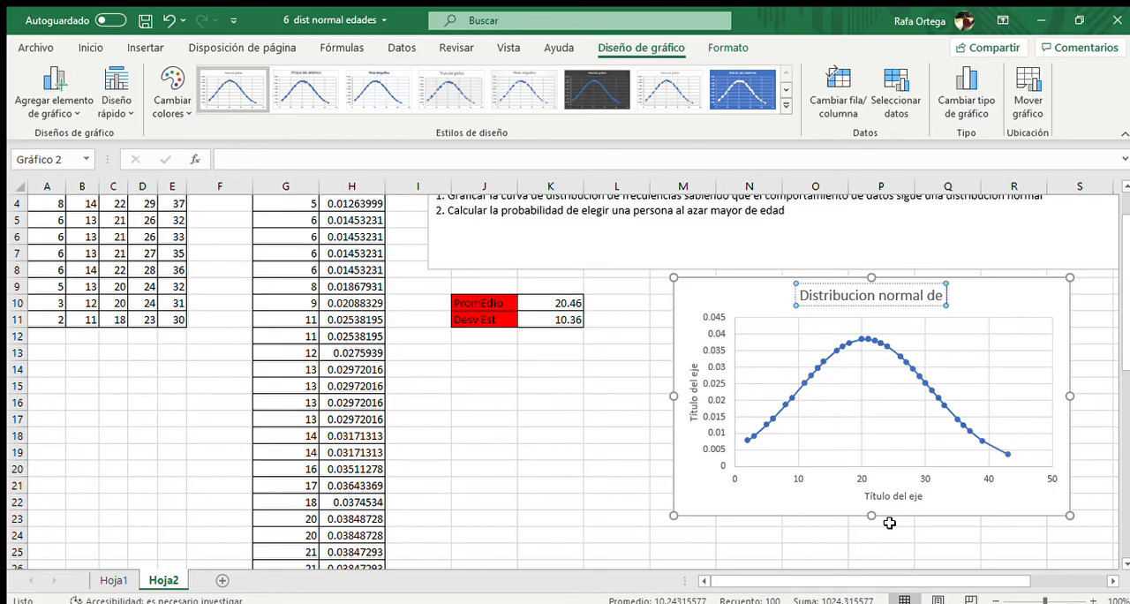
{"action": "type", "text": " eda"}
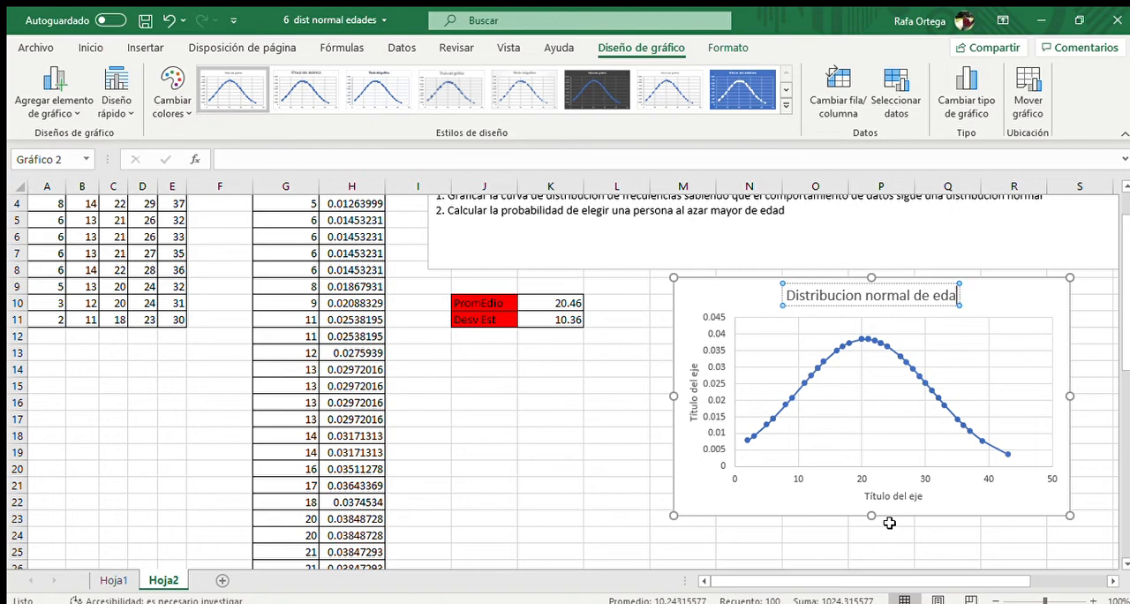
{"action": "type", "text": "des"}
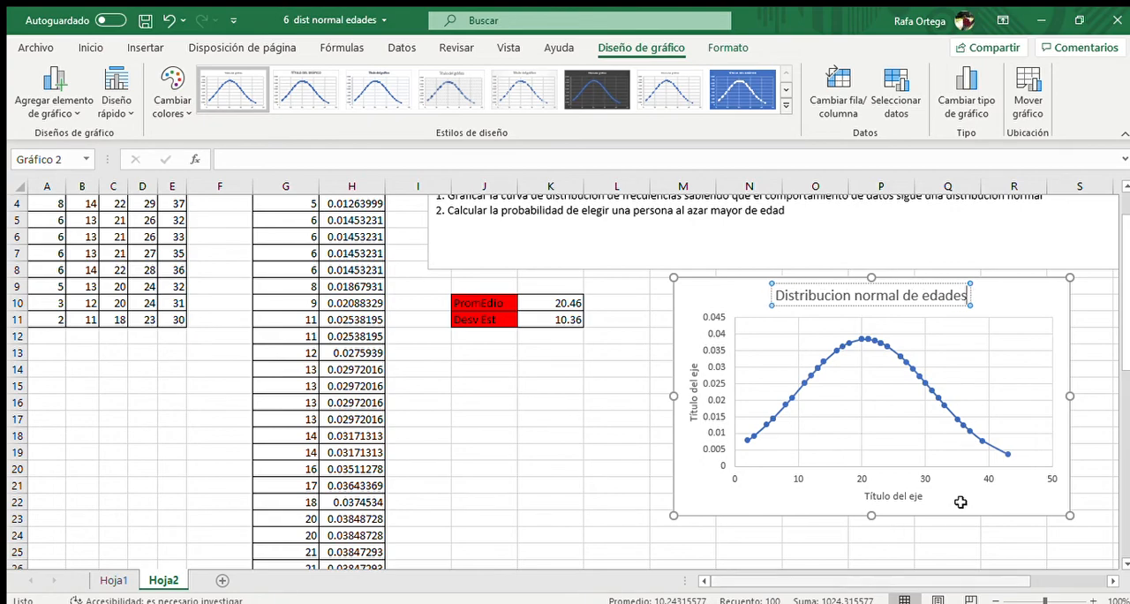
Set the chart's horizontal axis title to "Edades"
{"action": "double_click", "coordinate": [892, 497]}
{"action": "scroll", "coordinate": [894, 499], "scroll_direction": "down", "scroll_amount": 8}
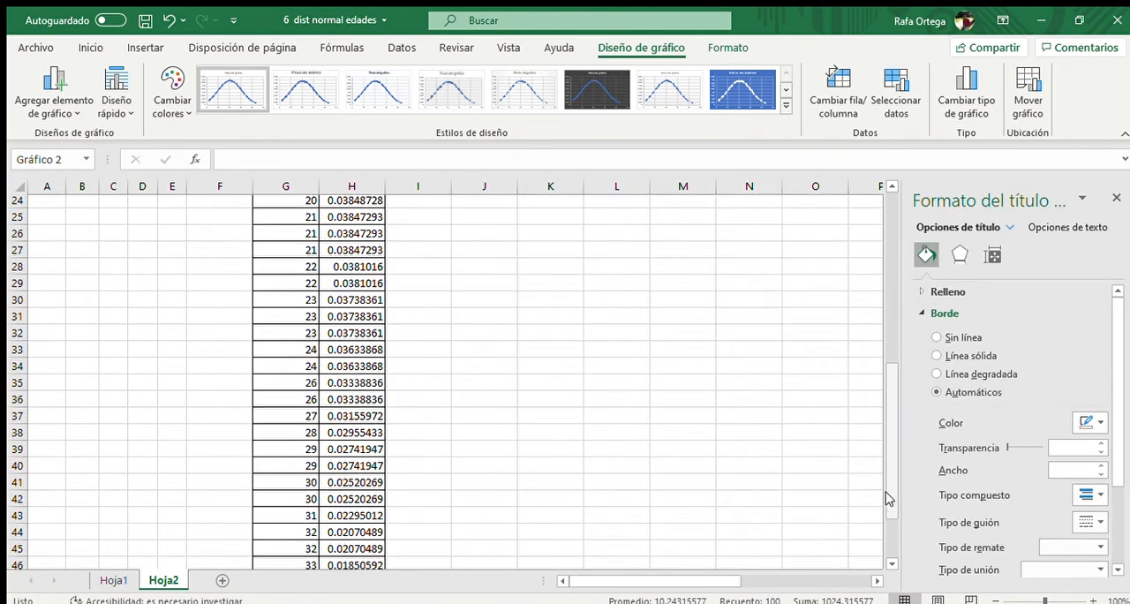
{"action": "scroll", "coordinate": [889, 488], "scroll_direction": "up", "scroll_amount": 9}
{"action": "scroll", "coordinate": [879, 292], "scroll_direction": "down", "scroll_amount": 1}
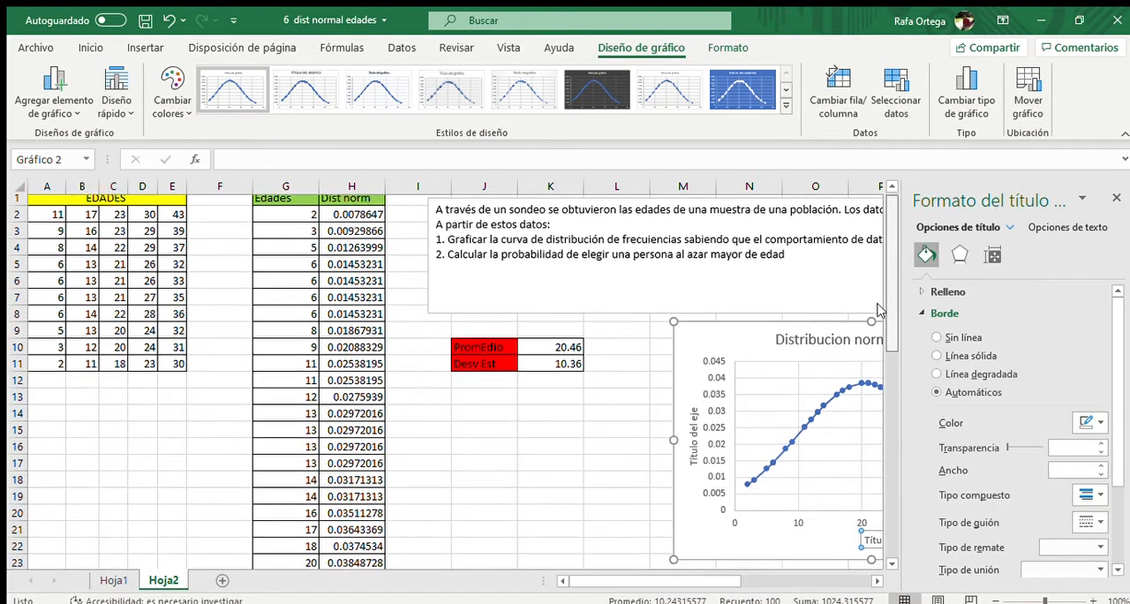
{"action": "left_click", "coordinate": [1116, 197]}
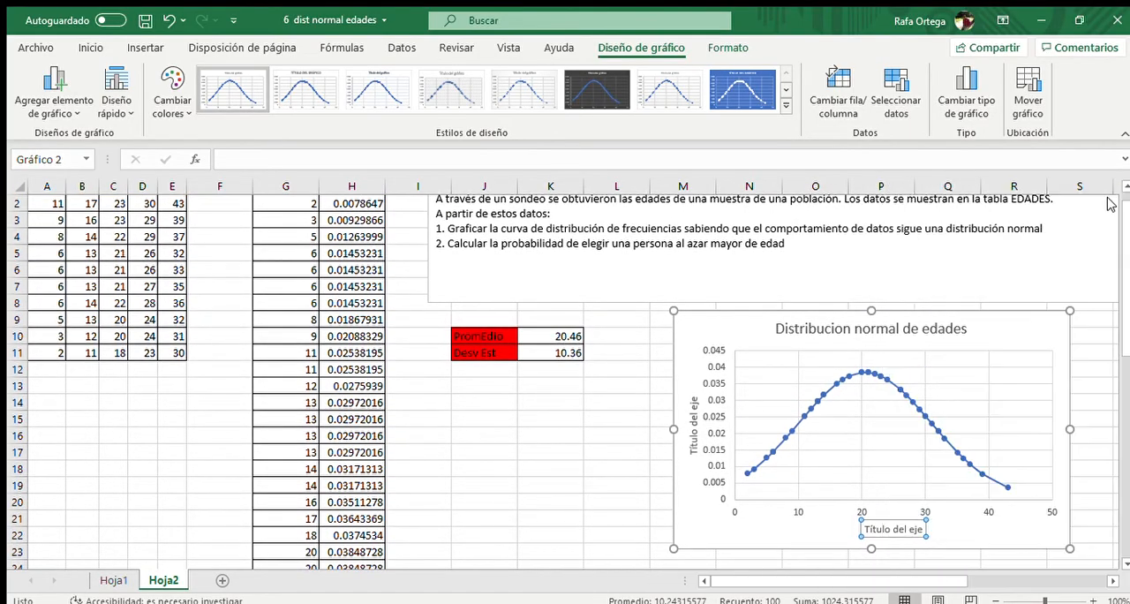
{"action": "triple_click", "coordinate": [897, 530]}
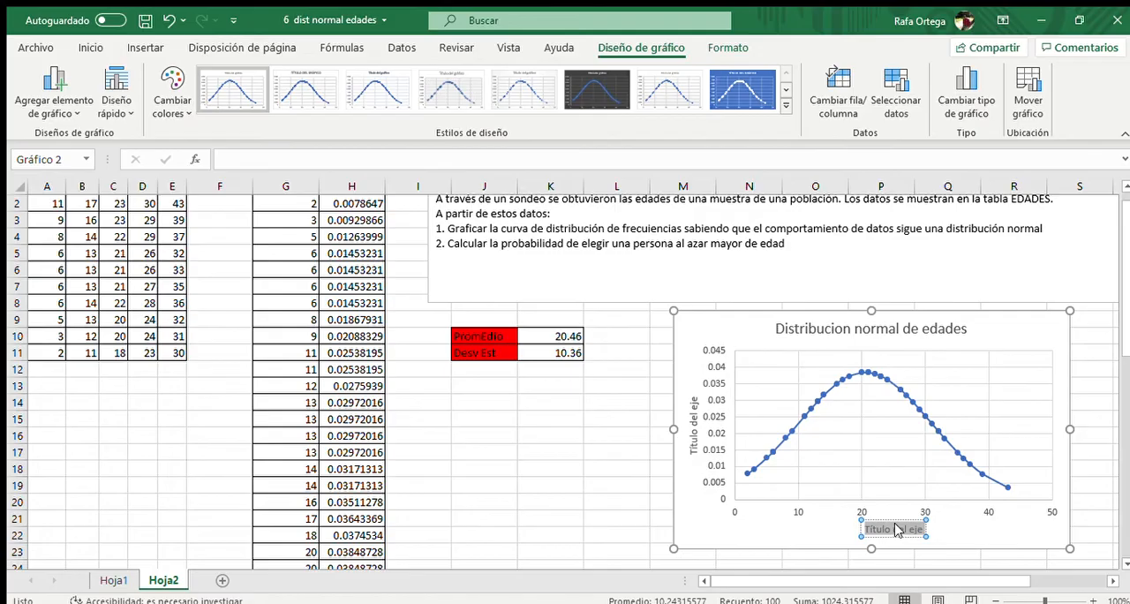
{"action": "type", "text": "Edades"}
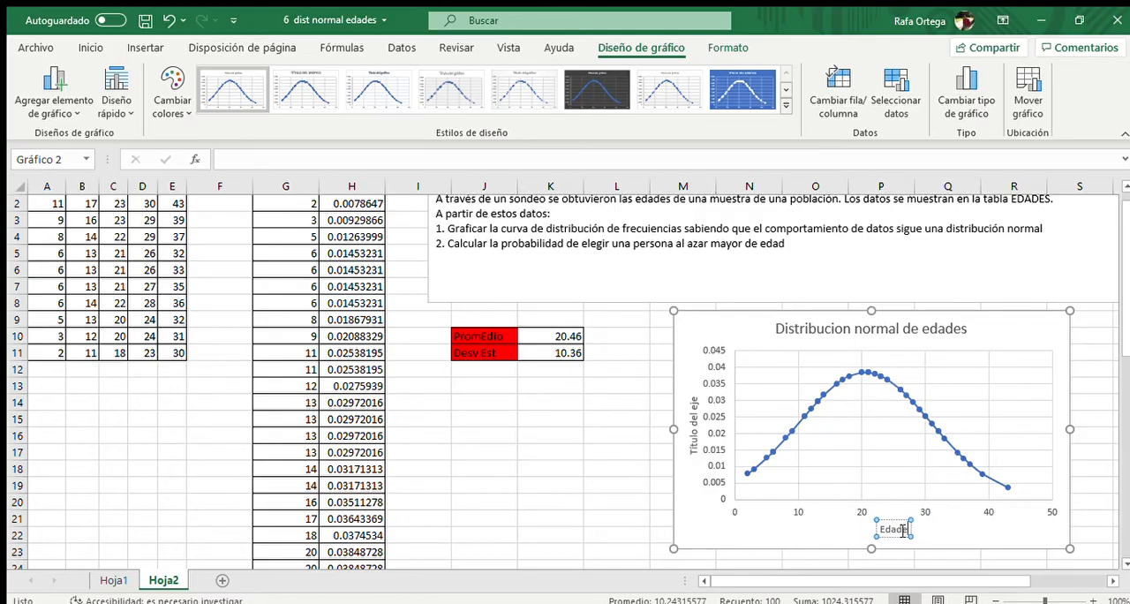
Set the chart's vertical axis title to "Probabilidad" and deselect the chart
{"action": "left_click", "coordinate": [694, 448]}
{"action": "left_click", "coordinate": [694, 446]}
{"action": "double_click", "coordinate": [694, 447]}
{"action": "left_click", "coordinate": [692, 444]}
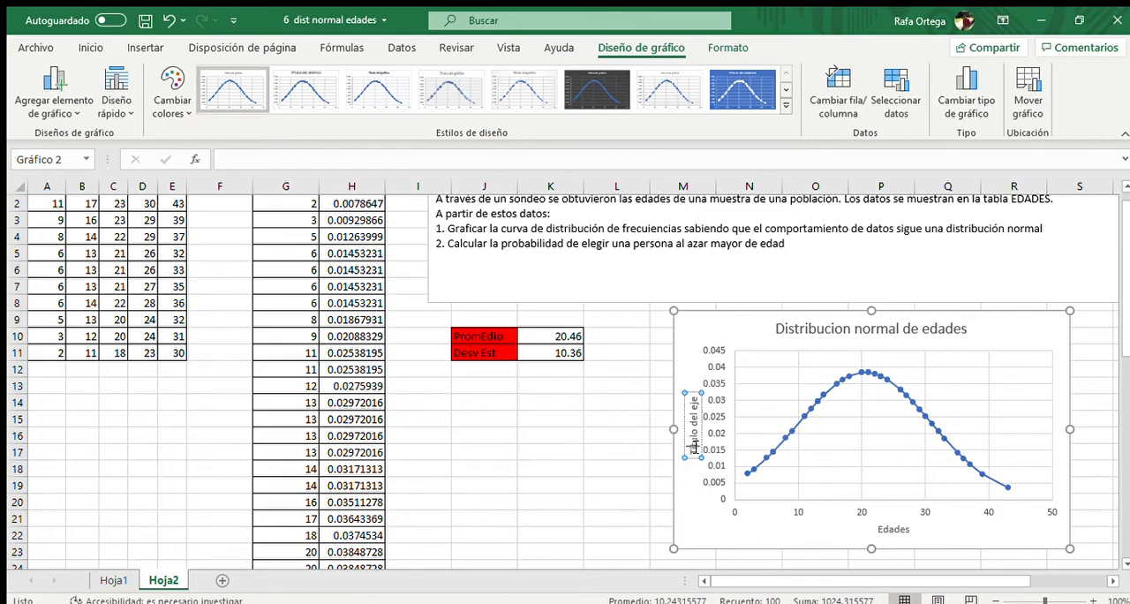
{"action": "double_click", "coordinate": [691, 444]}
{"action": "left_click", "coordinate": [695, 447]}
{"action": "double_click", "coordinate": [691, 444]}
{"action": "triple_click", "coordinate": [691, 442]}
{"action": "triple_click", "coordinate": [688, 441]}
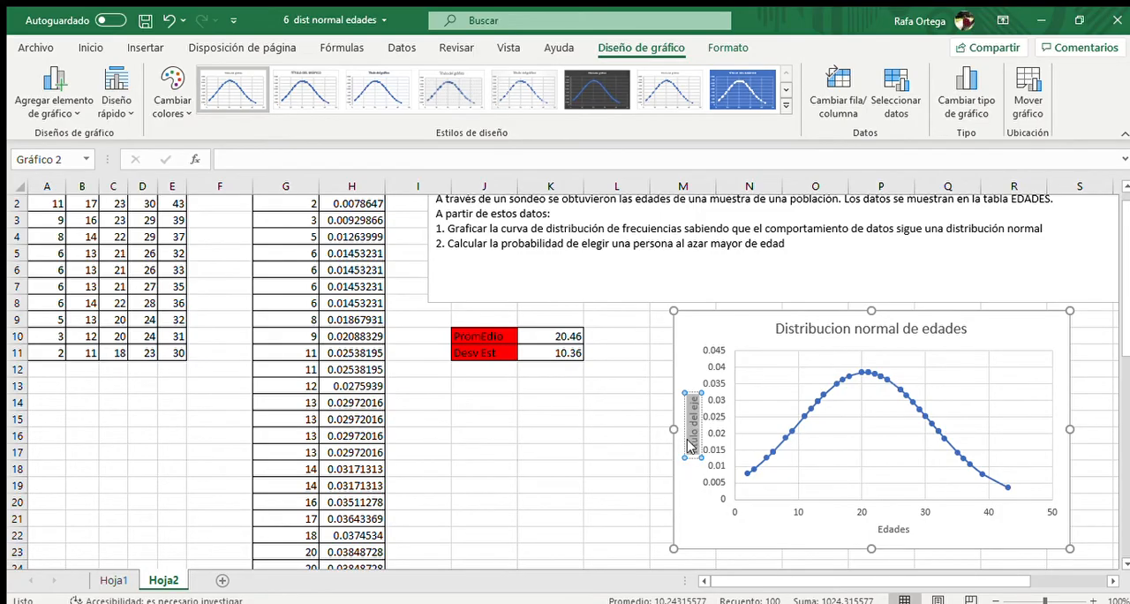
{"action": "type", "text": "Probabil"}
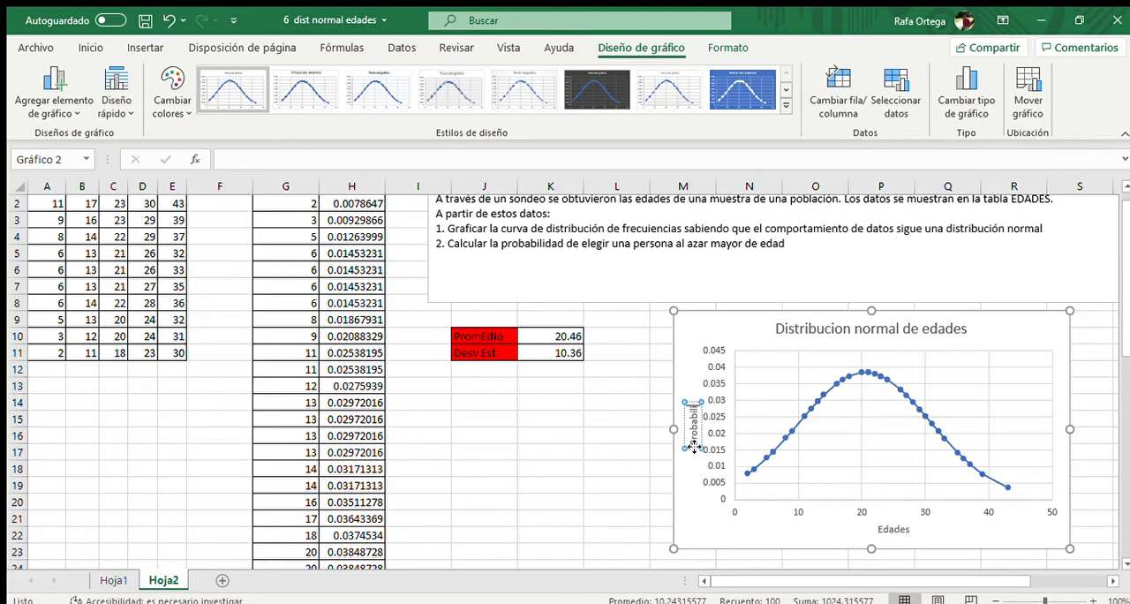
{"action": "type", "text": "idad"}
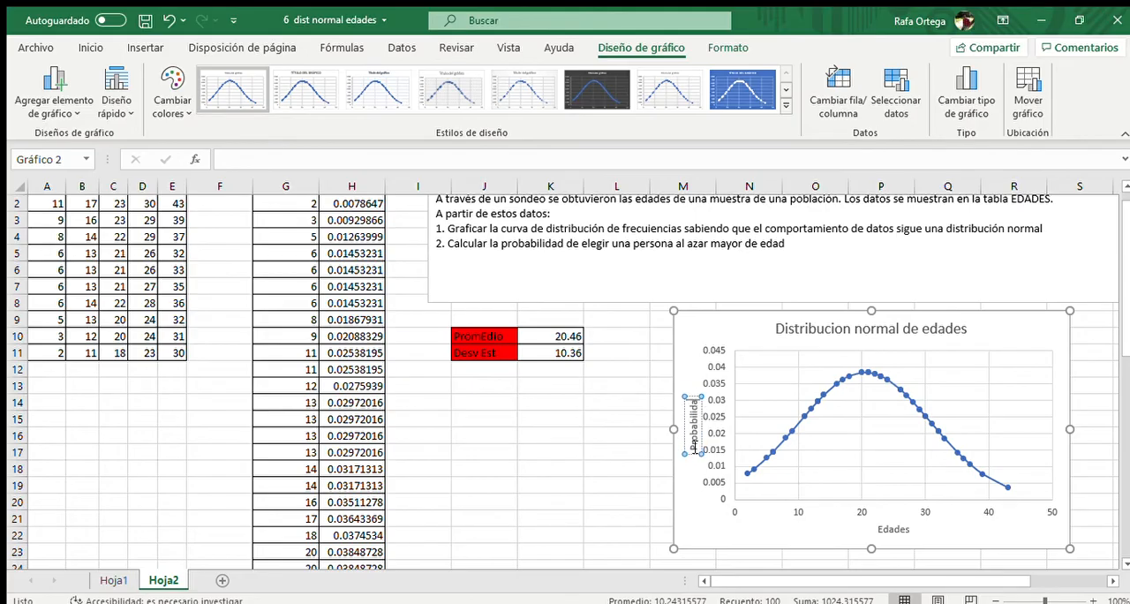
{"action": "left_click", "coordinate": [595, 450]}
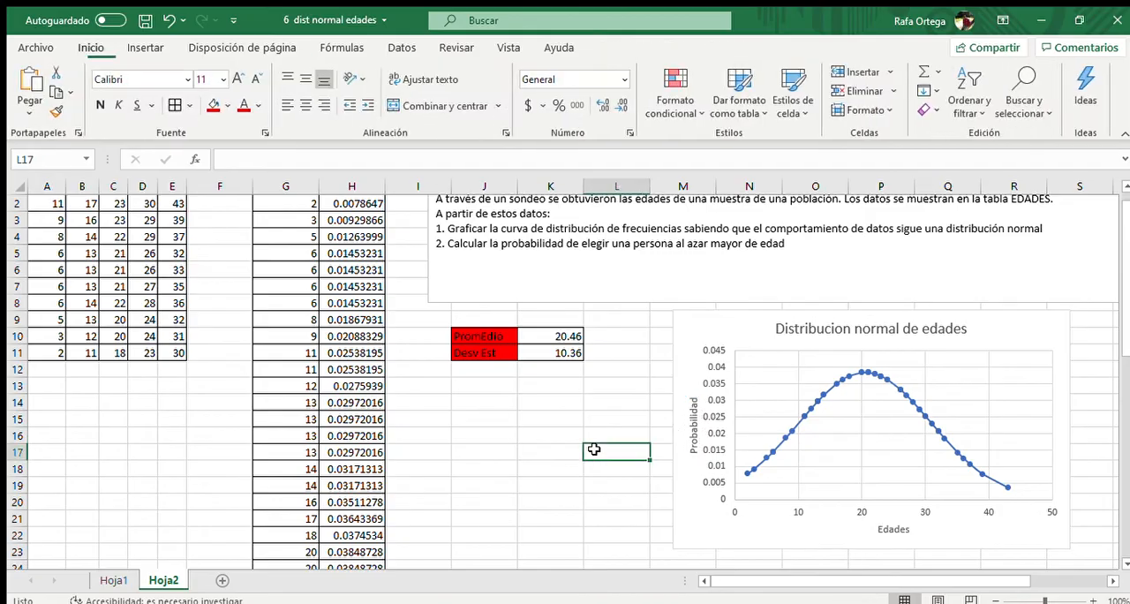
Correct the capitalization of the average label in J10 so it reads "Promedio"
{"action": "left_click", "coordinate": [487, 336]}
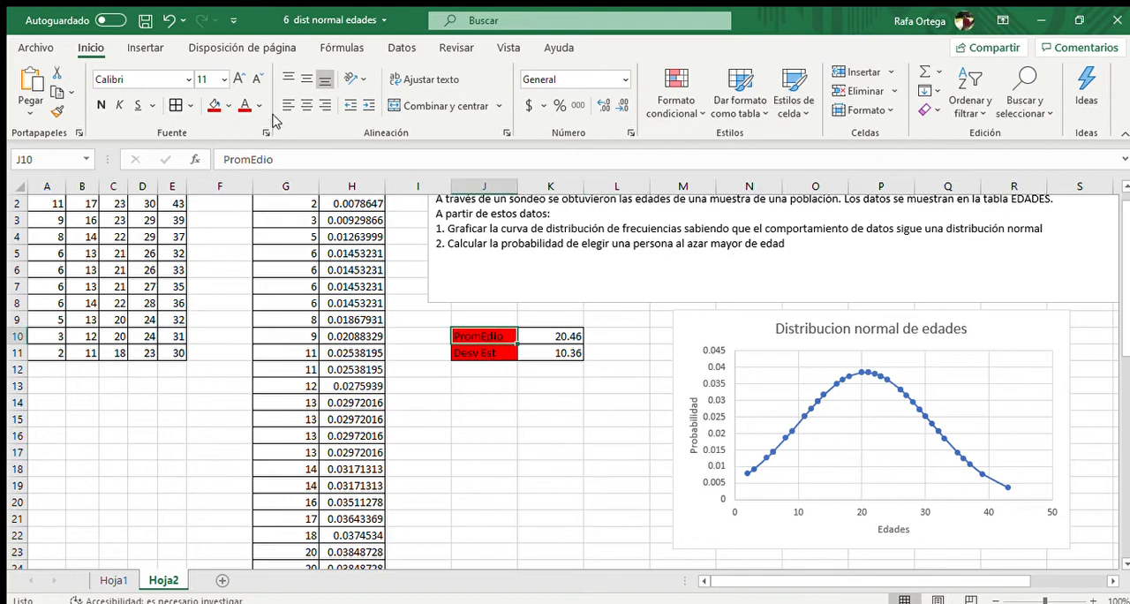
{"action": "left_click", "coordinate": [253, 159]}
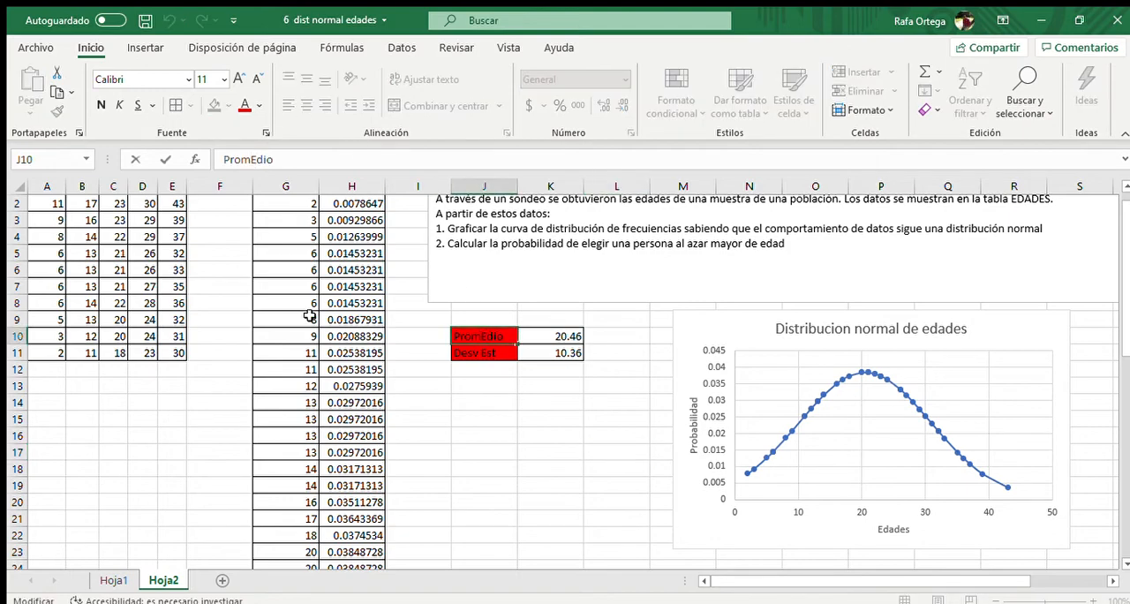
{"action": "key", "text": "BackSpace"}
{"action": "type", "text": "e"}
{"action": "left_click", "coordinate": [791, 431]}
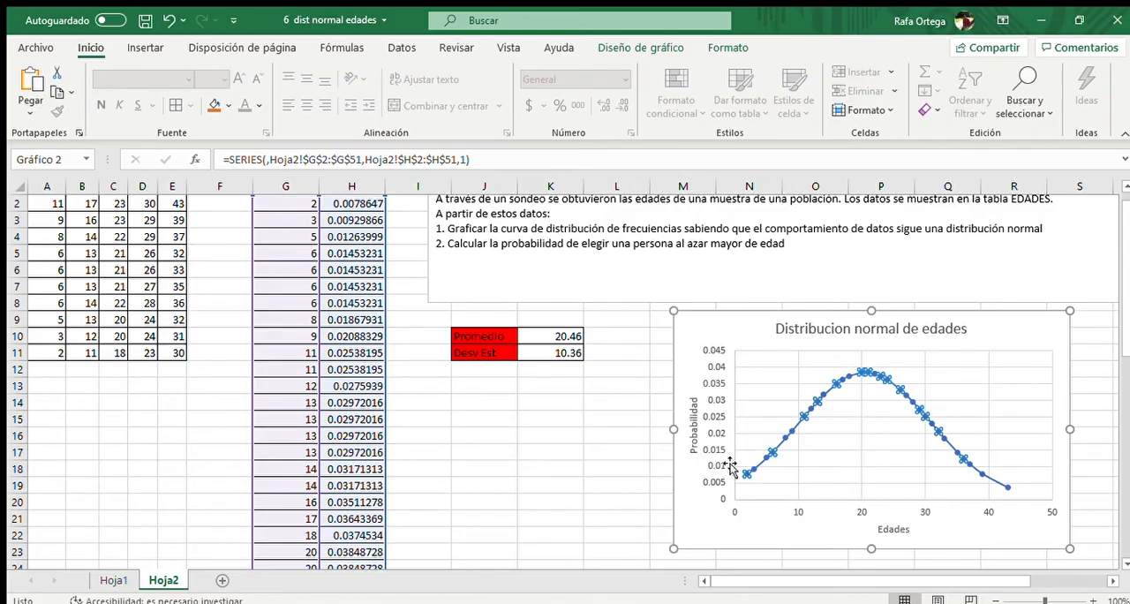
{"action": "left_click", "coordinate": [605, 456]}
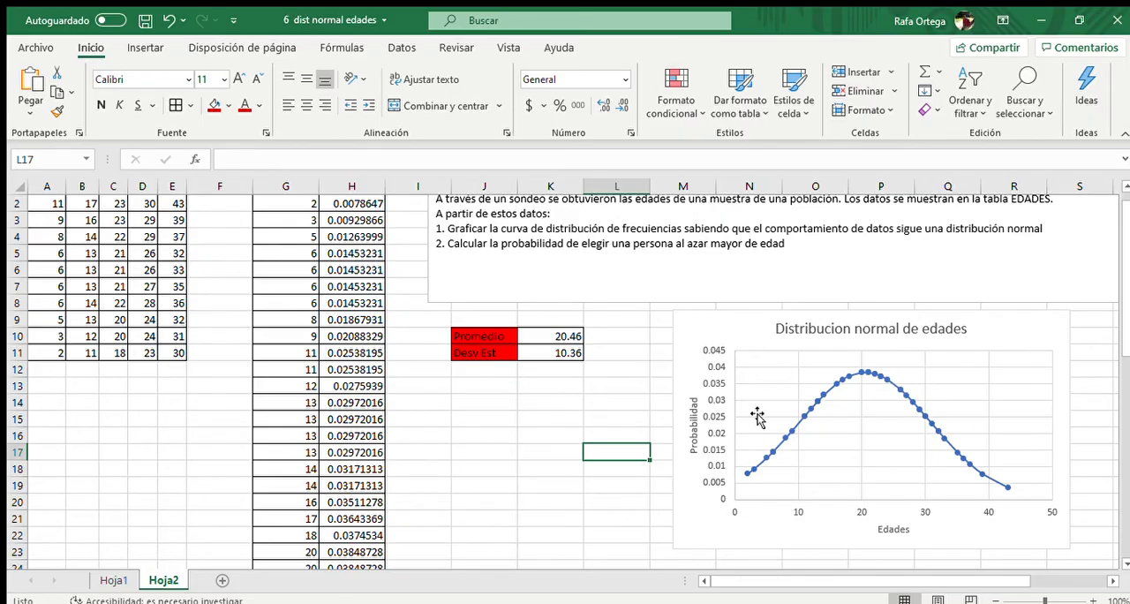
Correct the spelling of "frecuencias" in point 1 of the problem statement text box
{"action": "scroll", "coordinate": [664, 431], "scroll_direction": "up", "scroll_amount": 1}
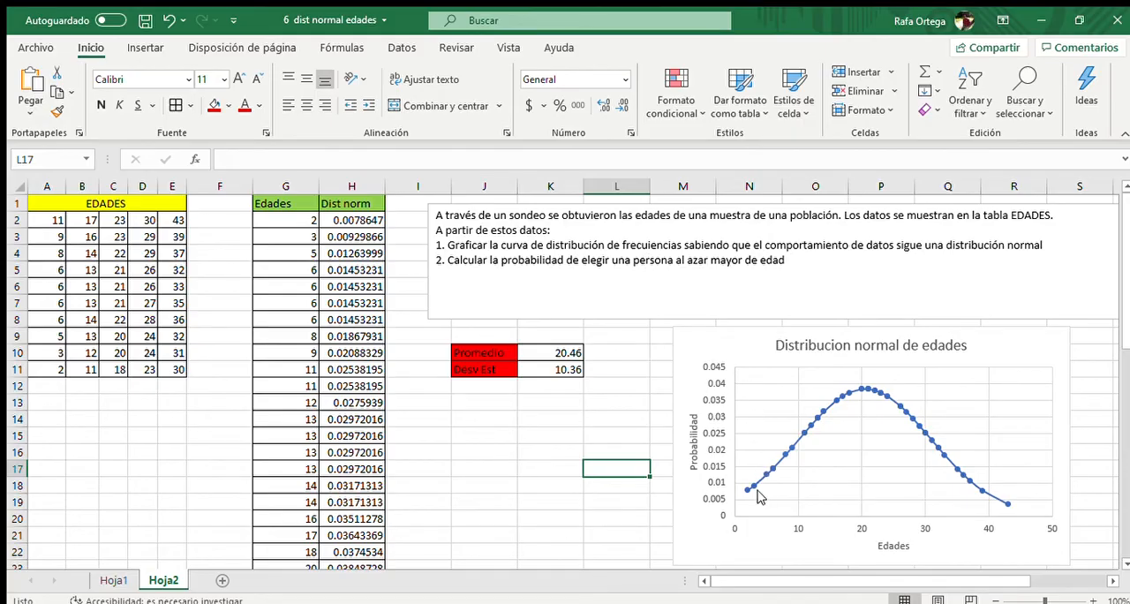
{"action": "left_click", "coordinate": [651, 252]}
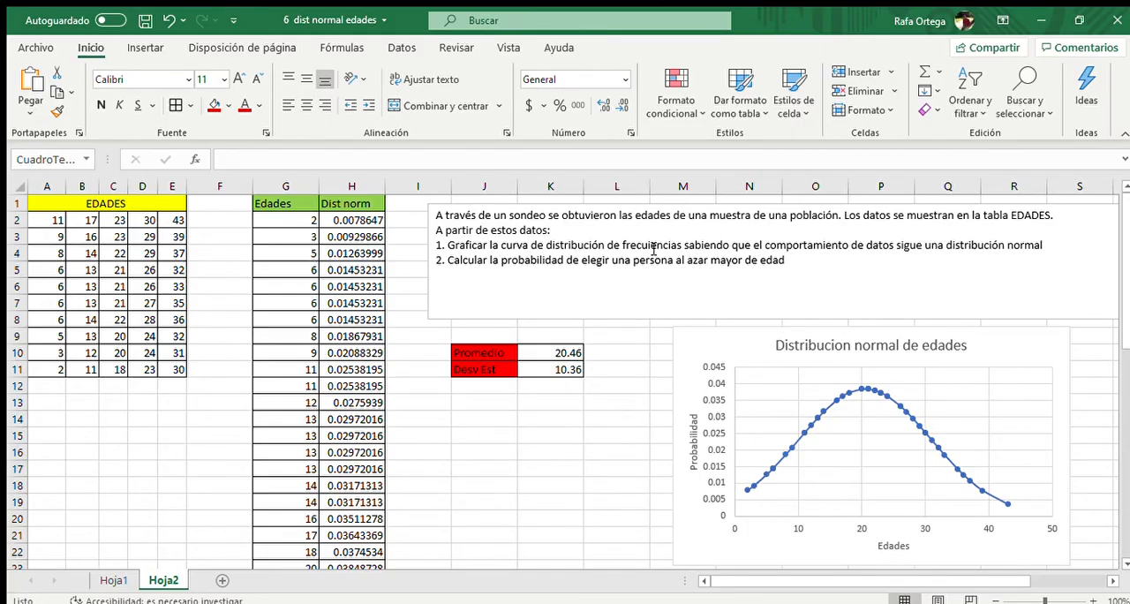
{"action": "left_click", "coordinate": [611, 391]}
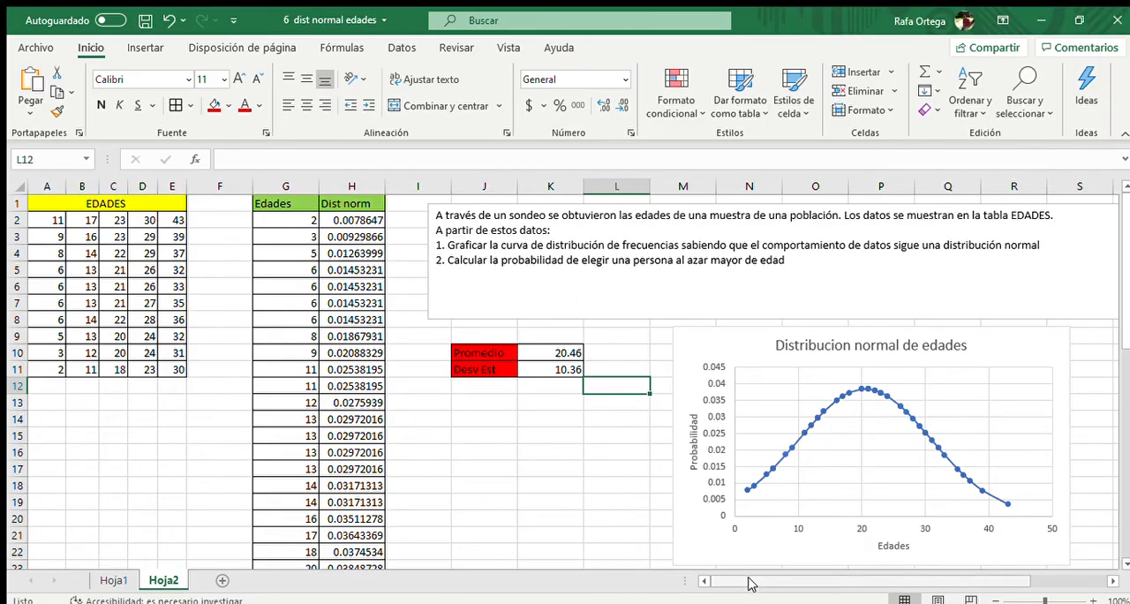
Draw a vertical line about 3.73 cm long from the curve's peak down towards the horizontal axis, marking the mean age
{"action": "left_click_drag", "start_coordinate": [751, 583], "coordinate": [862, 565]}
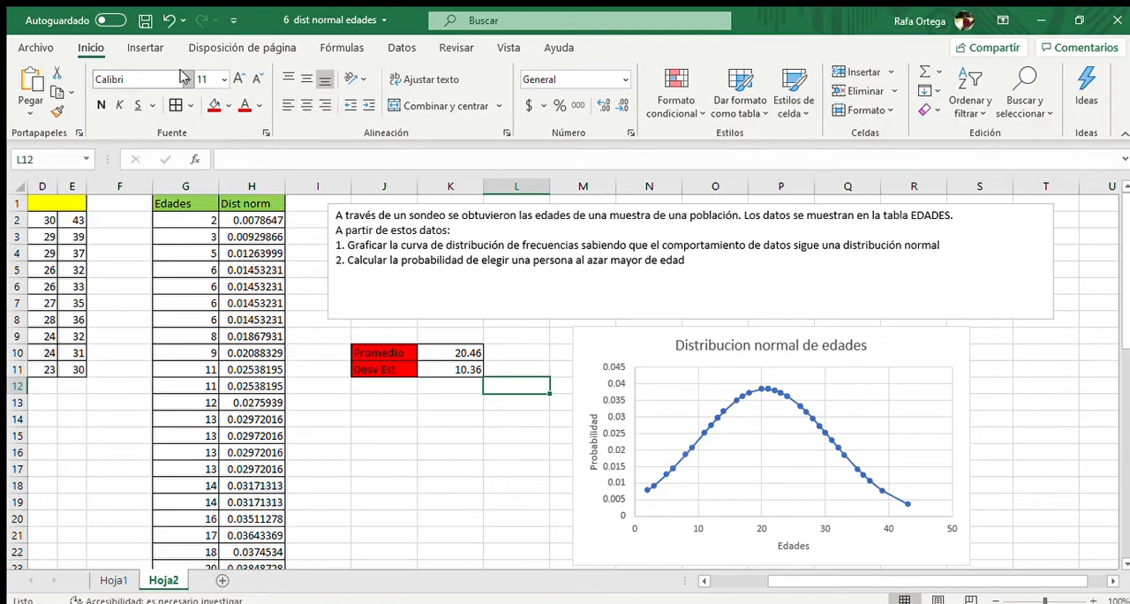
{"action": "left_click", "coordinate": [147, 47]}
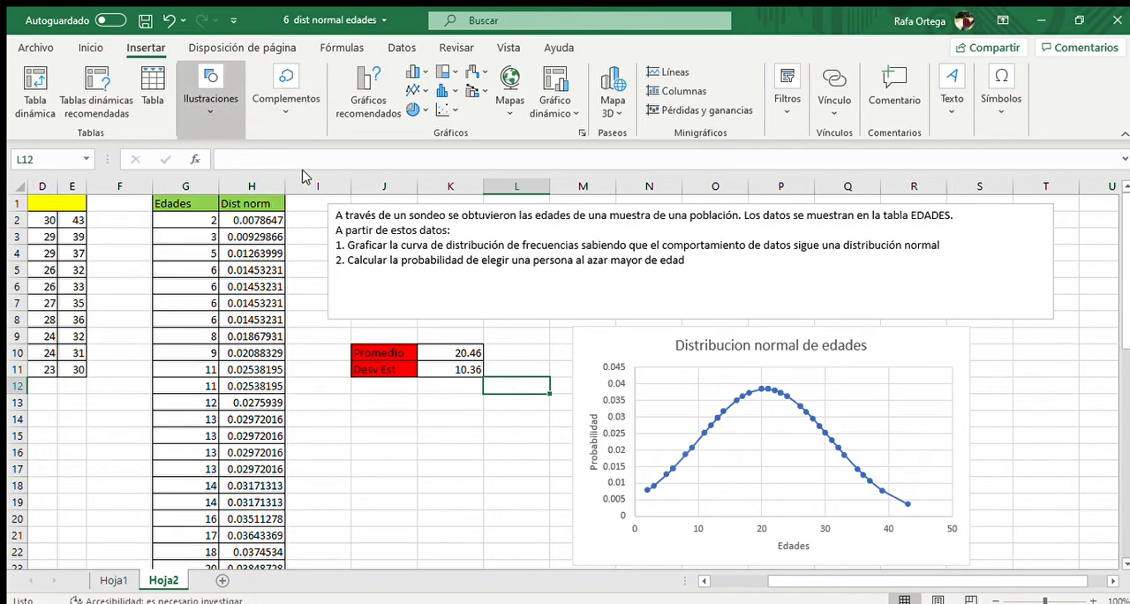
{"action": "left_click", "coordinate": [261, 239]}
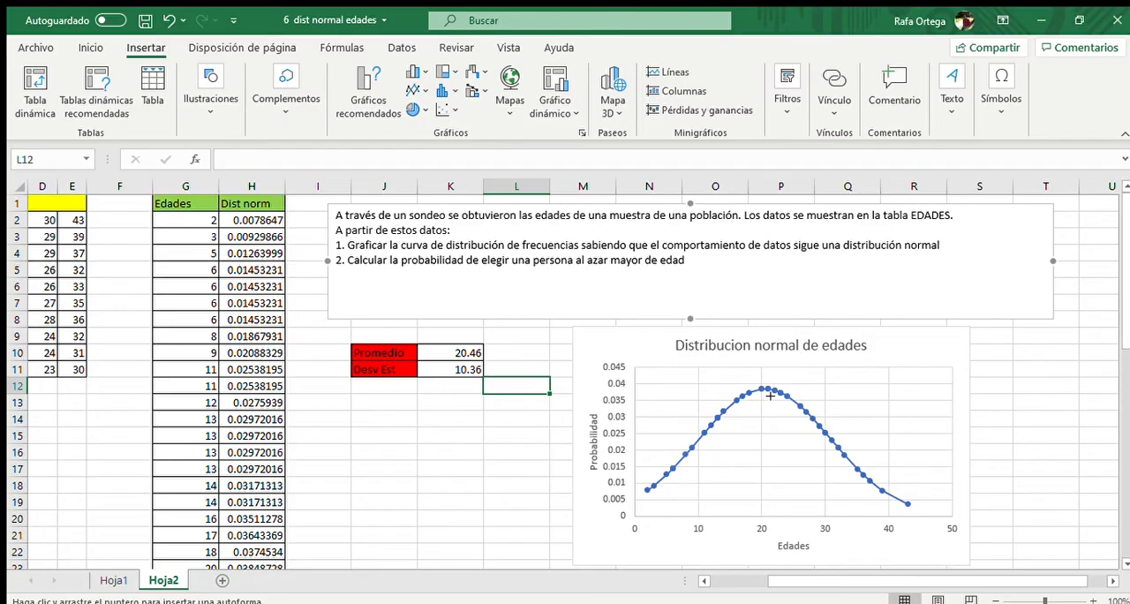
{"action": "mouse_move", "coordinate": [770, 396]}
{"action": "left_mouse_down"}
{"action": "mouse_move", "coordinate": [780, 456]}
{"action": "mouse_move", "coordinate": [770, 510]}
{"action": "left_mouse_up"}
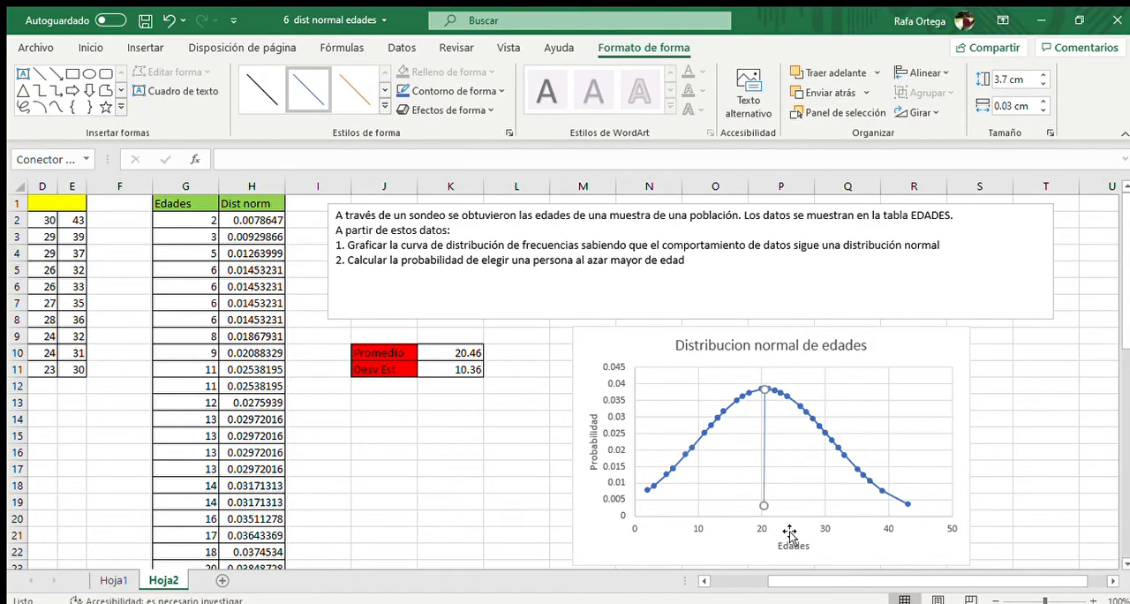
{"action": "left_click", "coordinate": [765, 508]}
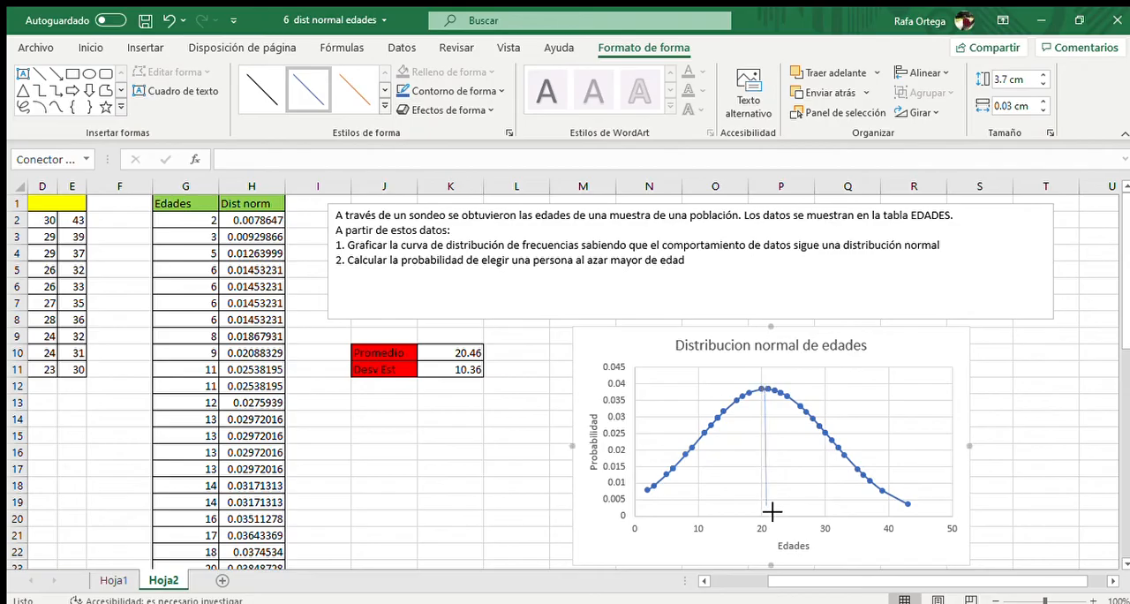
{"action": "left_click_drag", "start_coordinate": [773, 512], "coordinate": [770, 512]}
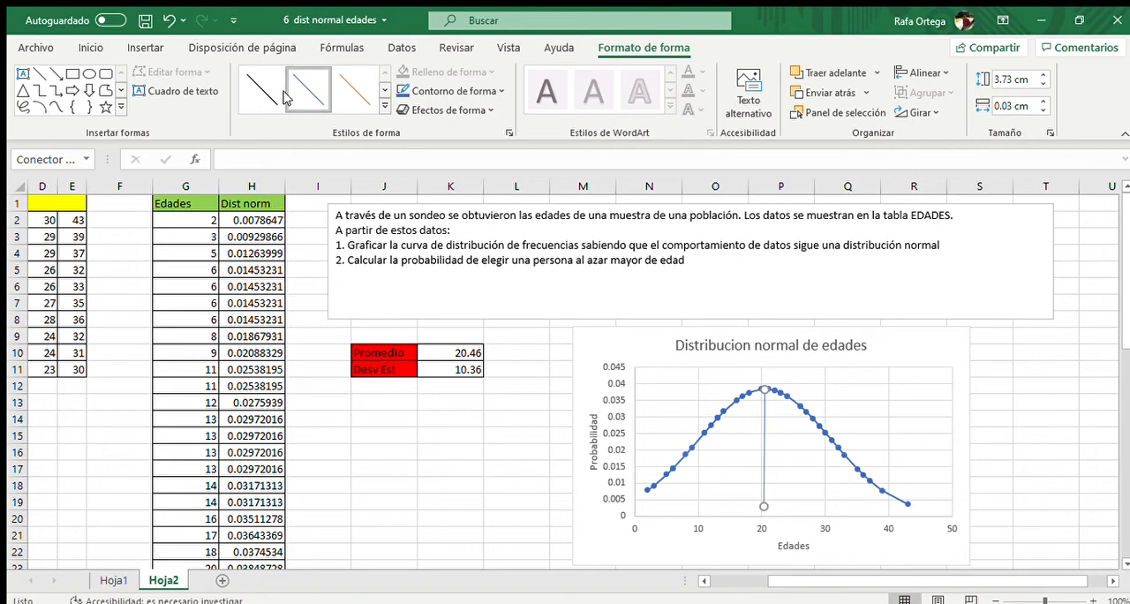
Draw a second vertical line about 3.41 cm long under the curve, just before the mean line, and give it the orange line style
{"action": "left_click", "coordinate": [38, 75]}
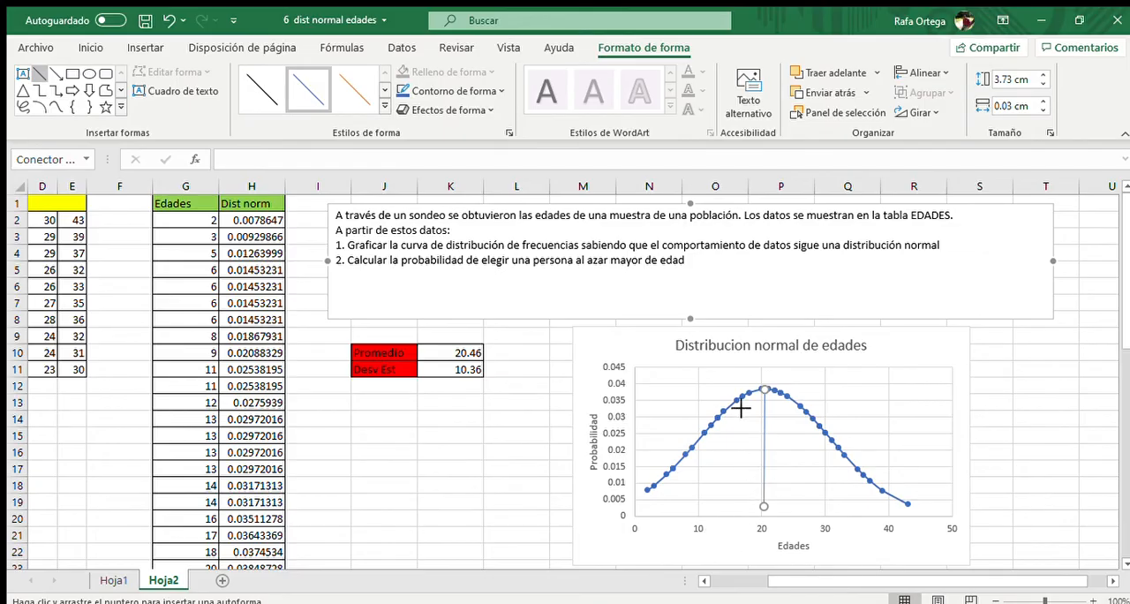
{"action": "left_click_drag", "start_coordinate": [740, 408], "coordinate": [741, 511]}
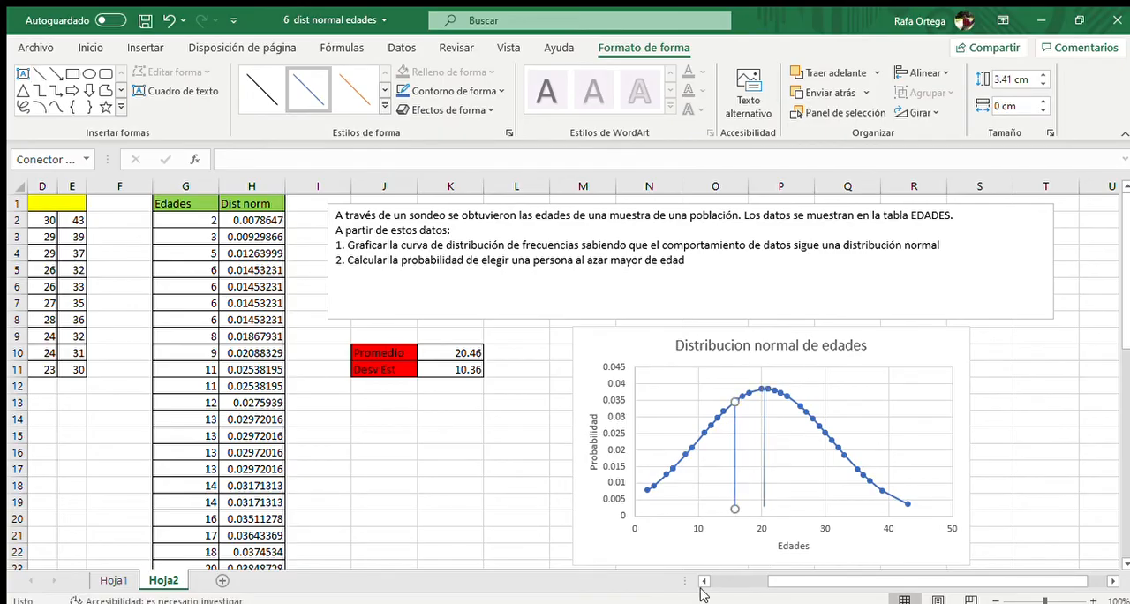
{"action": "left_click", "coordinate": [358, 91]}
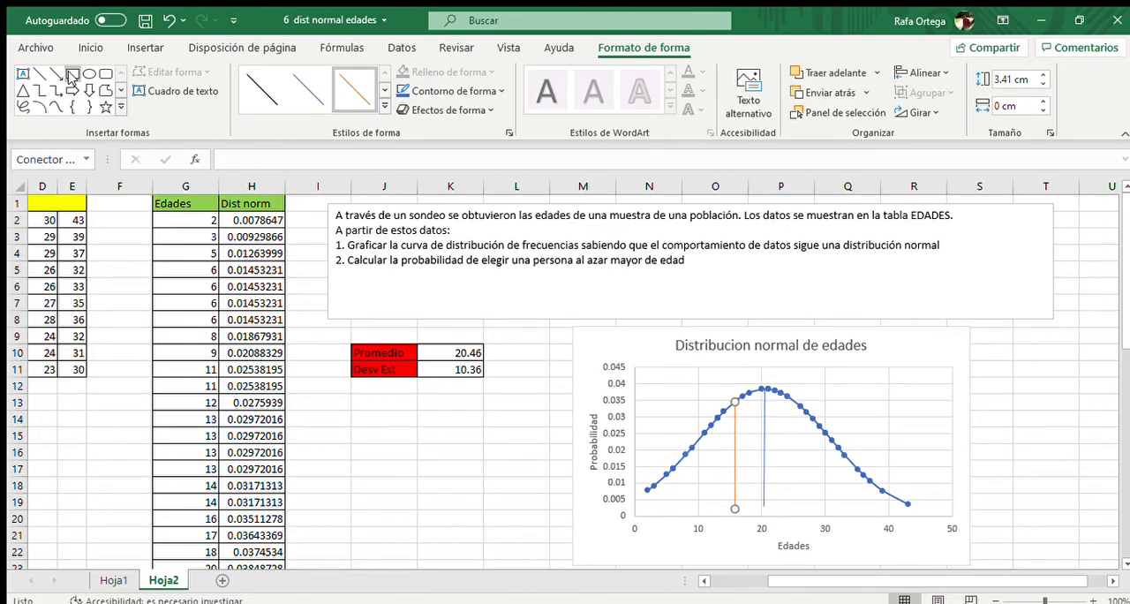
Hatch the area under the curve beyond the orange line with three slanted lines, about 1.98, 2.38 and 3.15 cm wide
{"action": "left_click", "coordinate": [40, 74]}
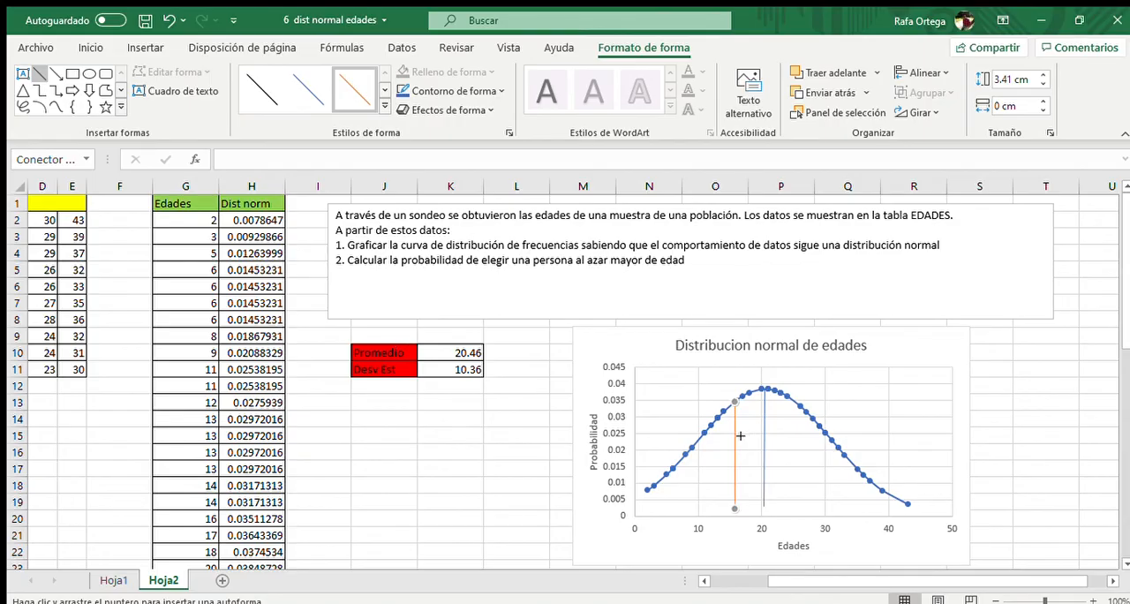
{"action": "mouse_move", "coordinate": [735, 430]}
{"action": "left_mouse_down"}
{"action": "mouse_move", "coordinate": [802, 417]}
{"action": "mouse_move", "coordinate": [797, 405]}
{"action": "left_mouse_up"}
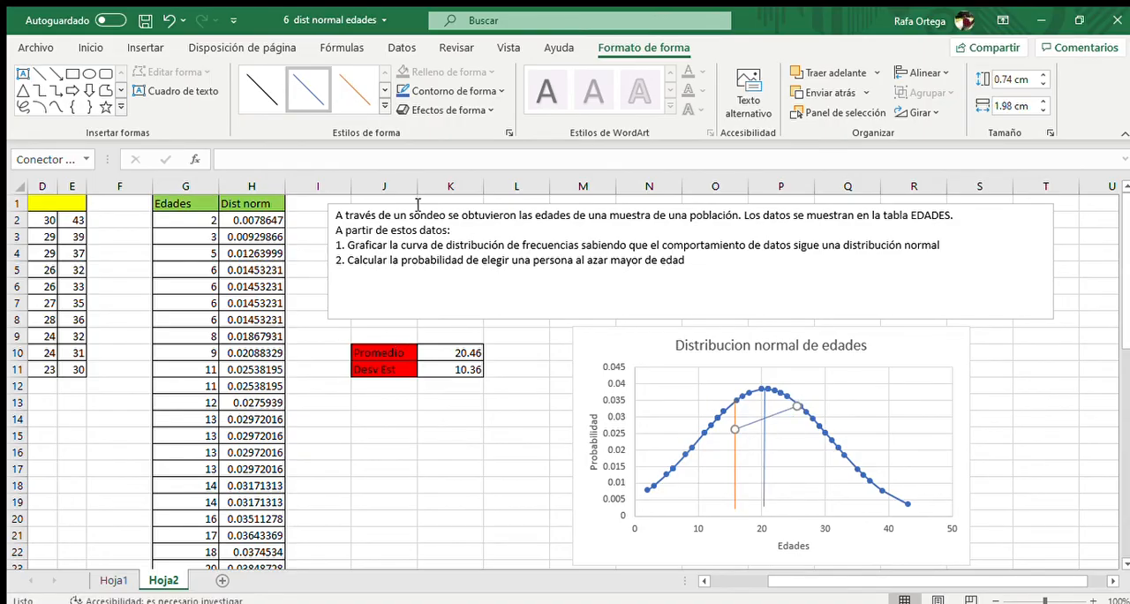
{"action": "left_click", "coordinate": [39, 74]}
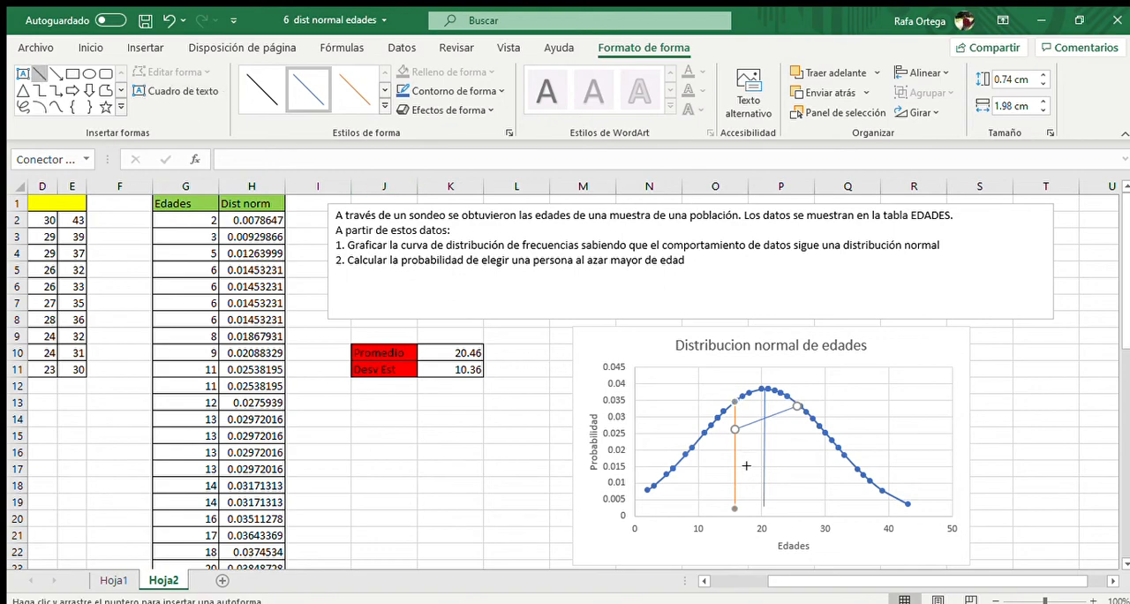
{"action": "left_click_drag", "start_coordinate": [741, 459], "coordinate": [815, 422]}
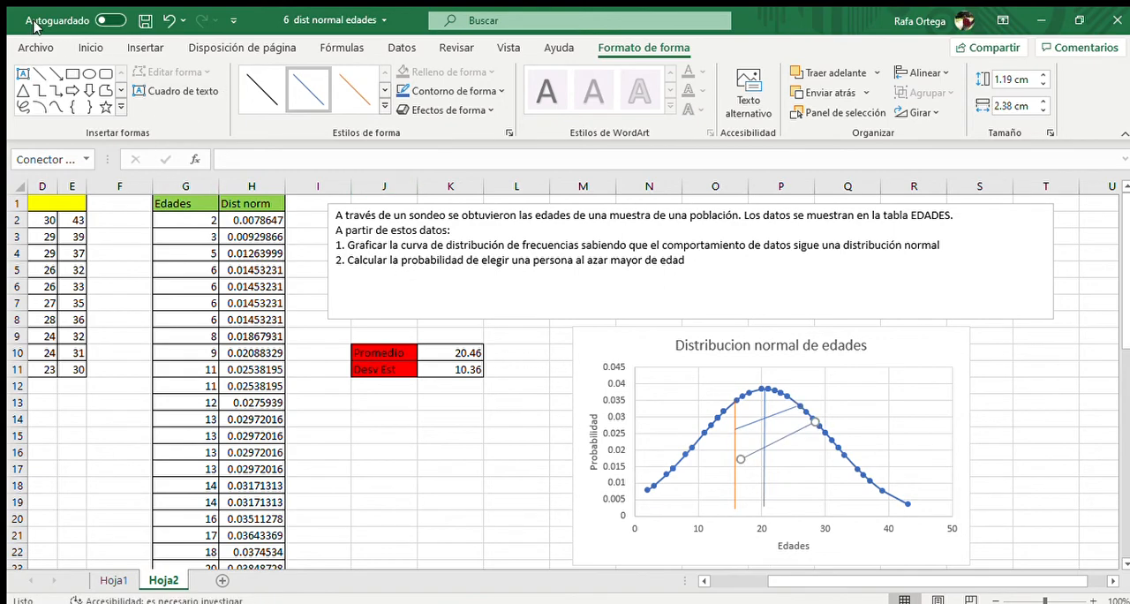
{"action": "left_click", "coordinate": [40, 74]}
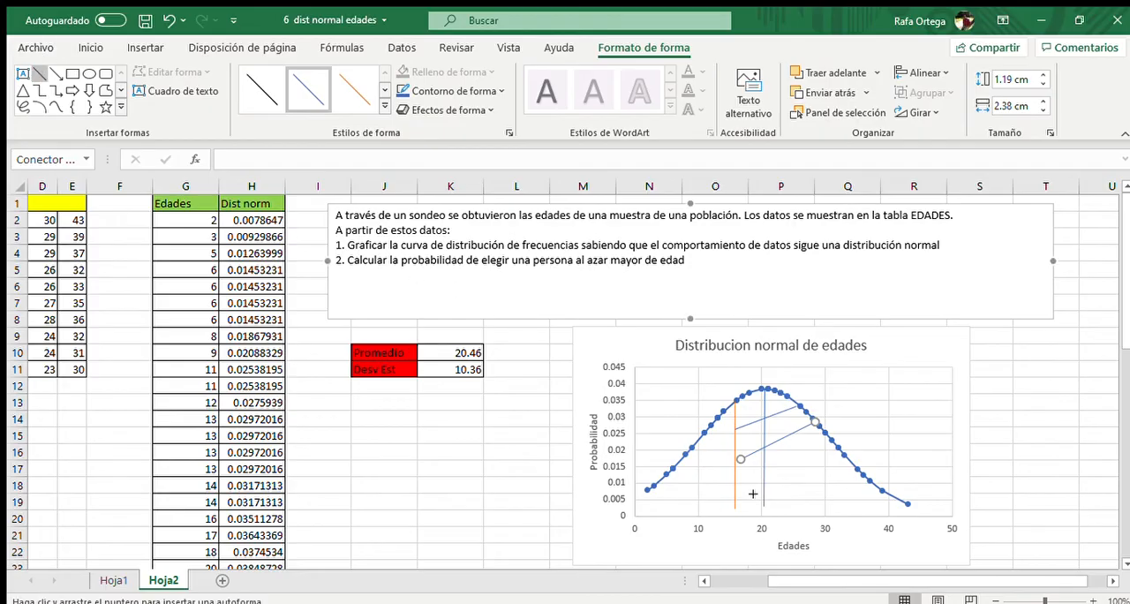
{"action": "left_click_drag", "start_coordinate": [738, 493], "coordinate": [834, 446]}
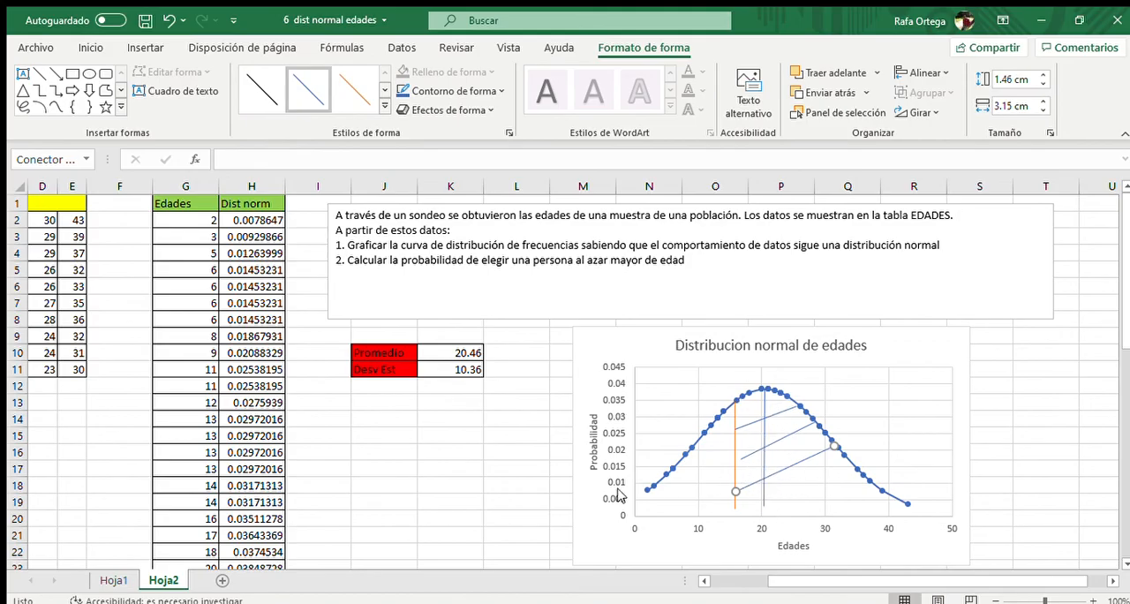
Label J14 as "X" and enter the age limit 18 in K14
{"action": "left_click", "coordinate": [391, 422]}
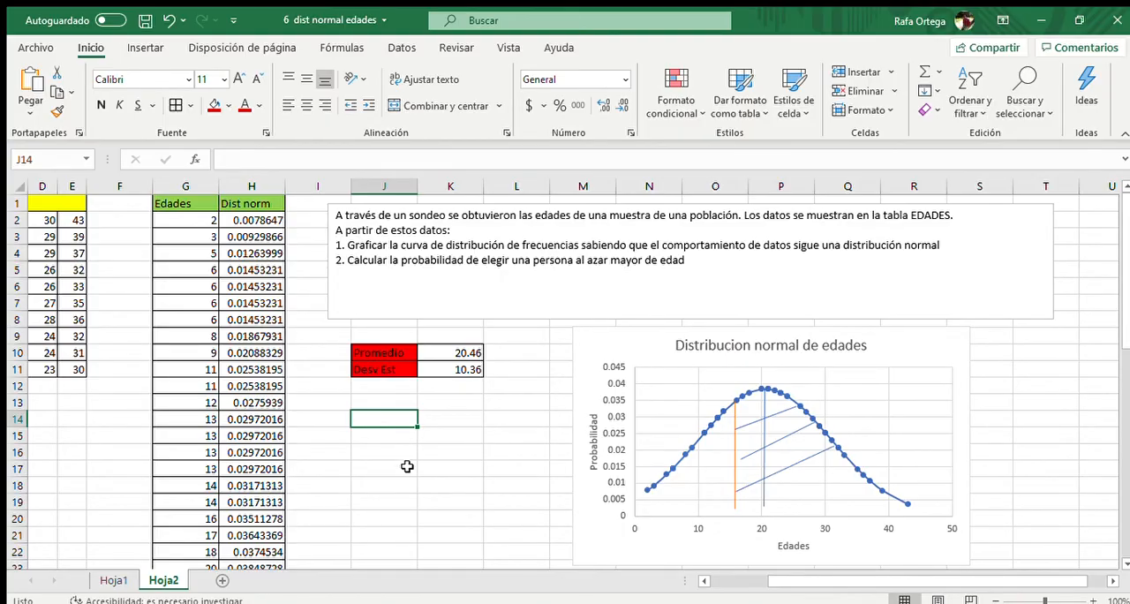
{"action": "type", "text": "X"}
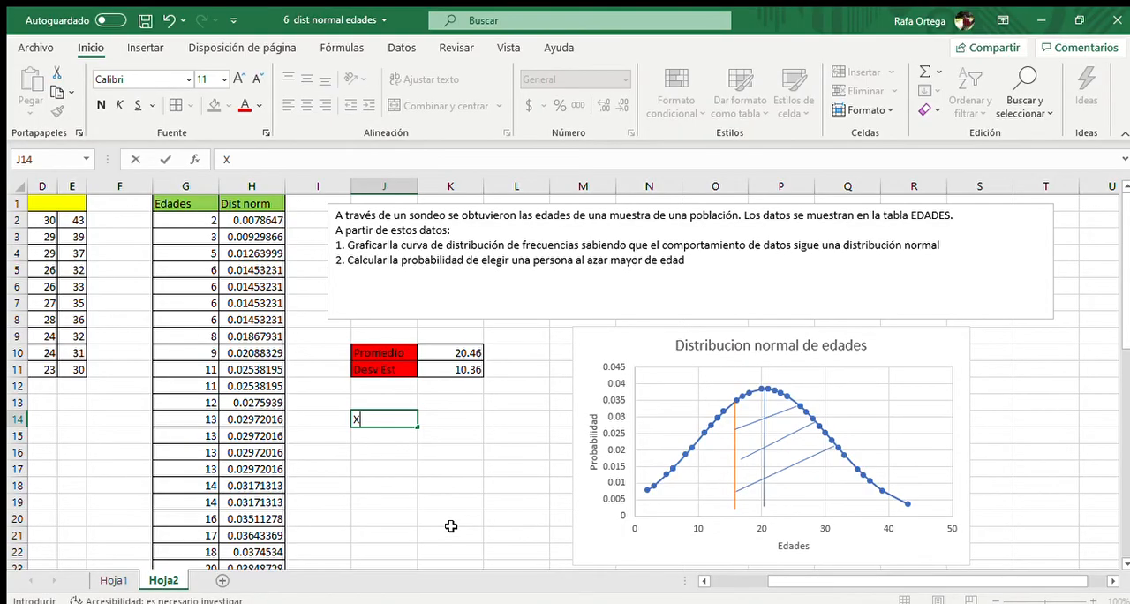
{"action": "left_click", "coordinate": [445, 424]}
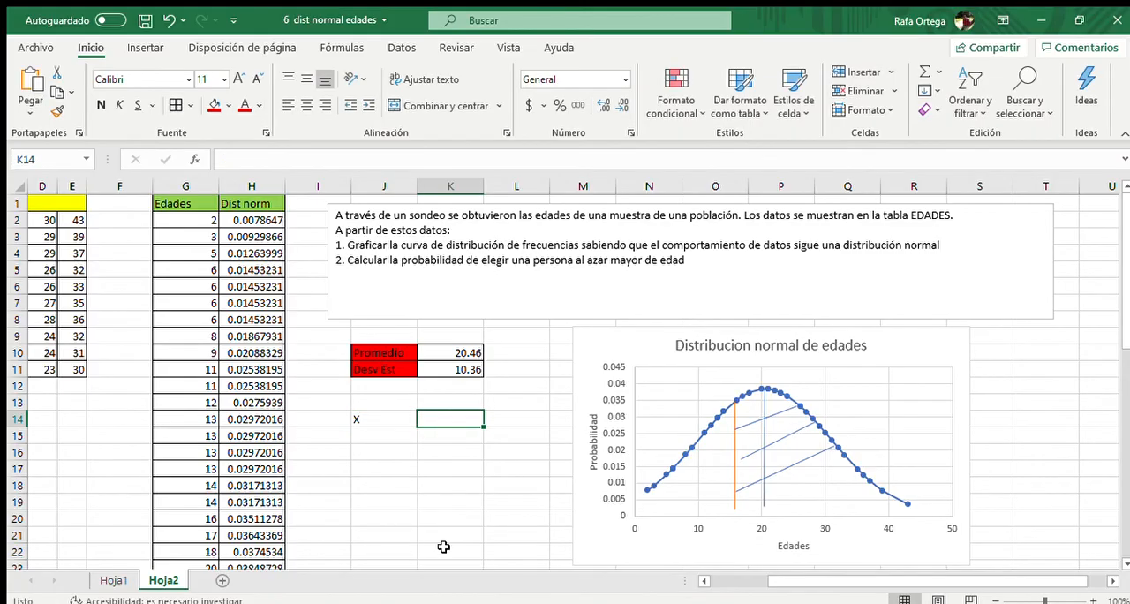
{"action": "type", "text": "18"}
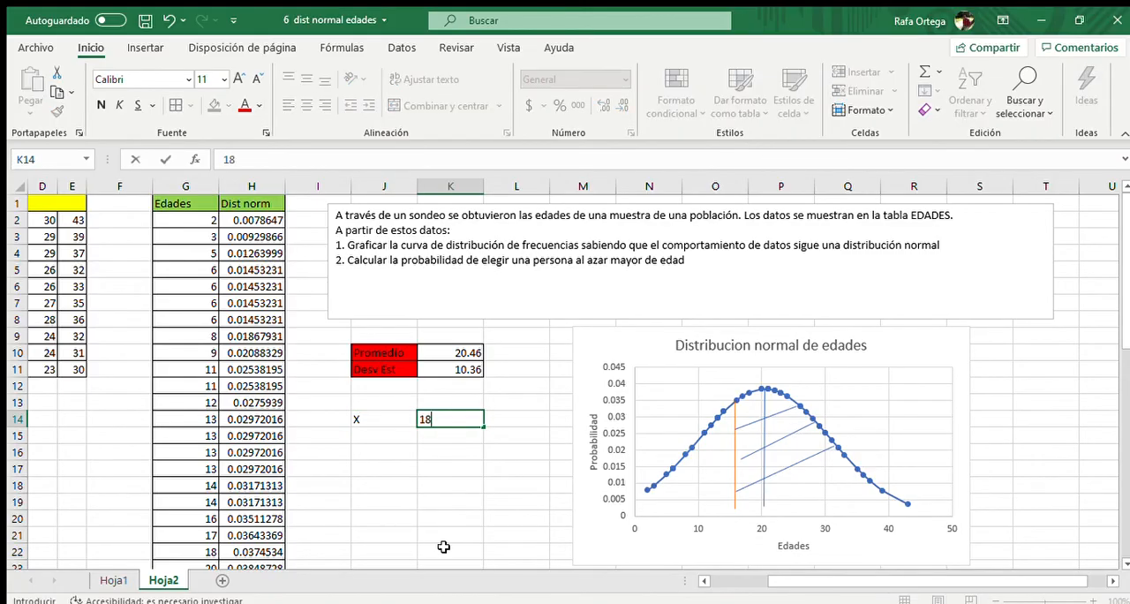
Label J15 as "Promedio" and link K15 to the average in K10
{"action": "left_click", "coordinate": [388, 436]}
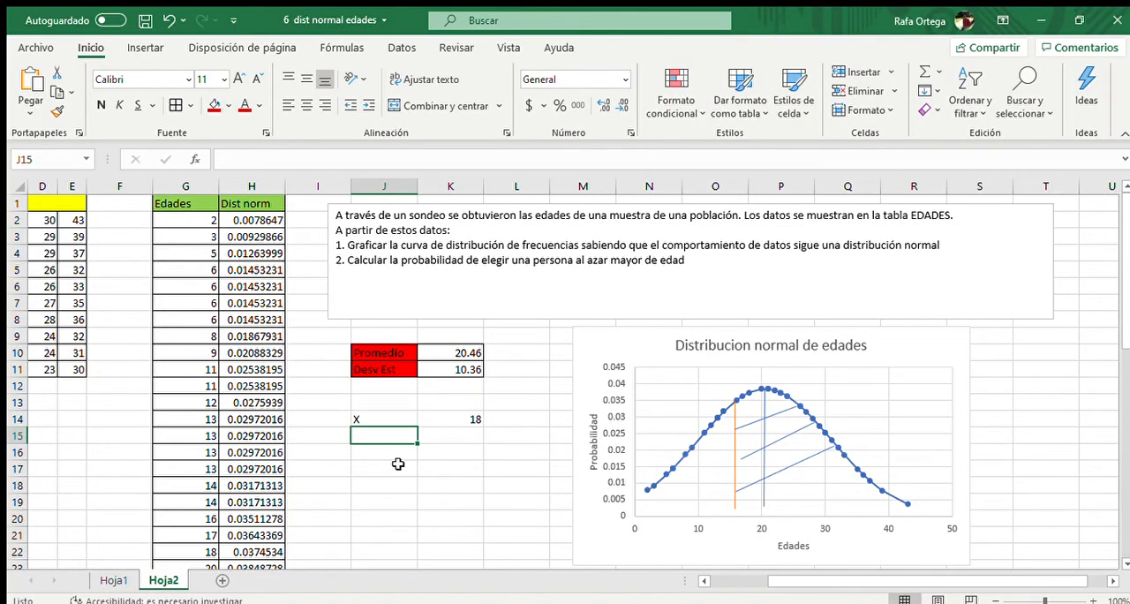
{"action": "type", "text": "Prom"}
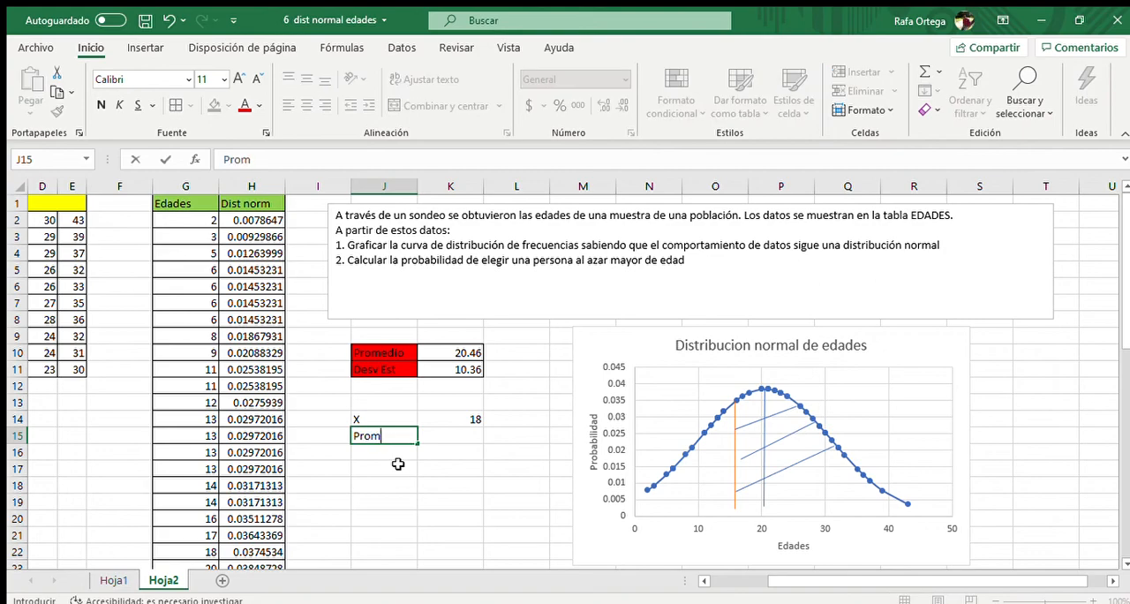
{"action": "type", "text": "edio"}
{"action": "left_click", "coordinate": [460, 436]}
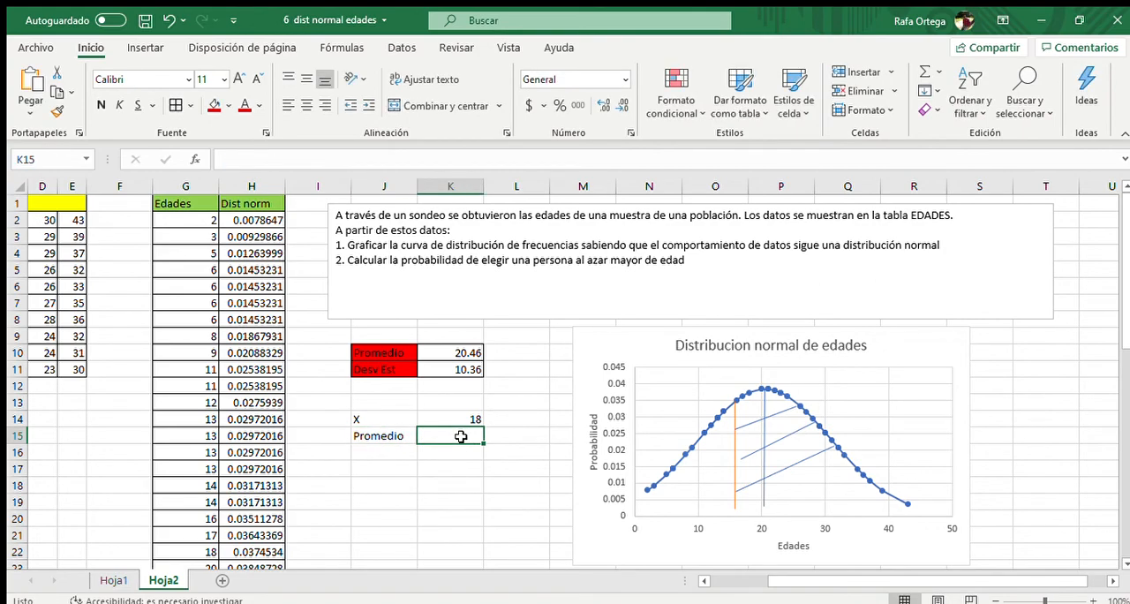
{"action": "type", "text": "="}
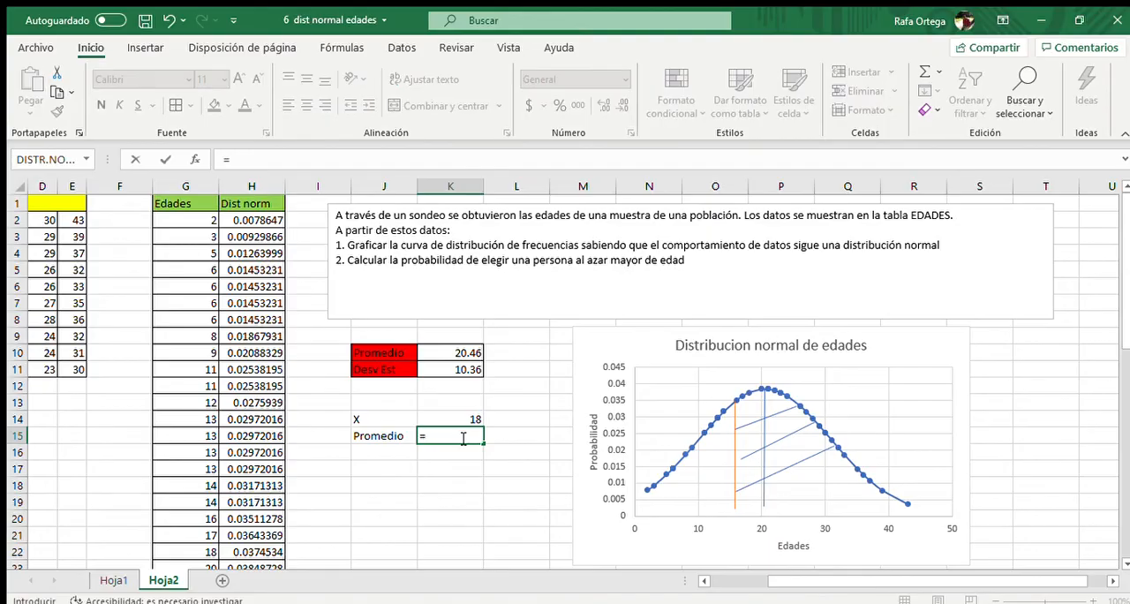
{"action": "left_click", "coordinate": [461, 353]}
{"action": "key", "text": "Return"}
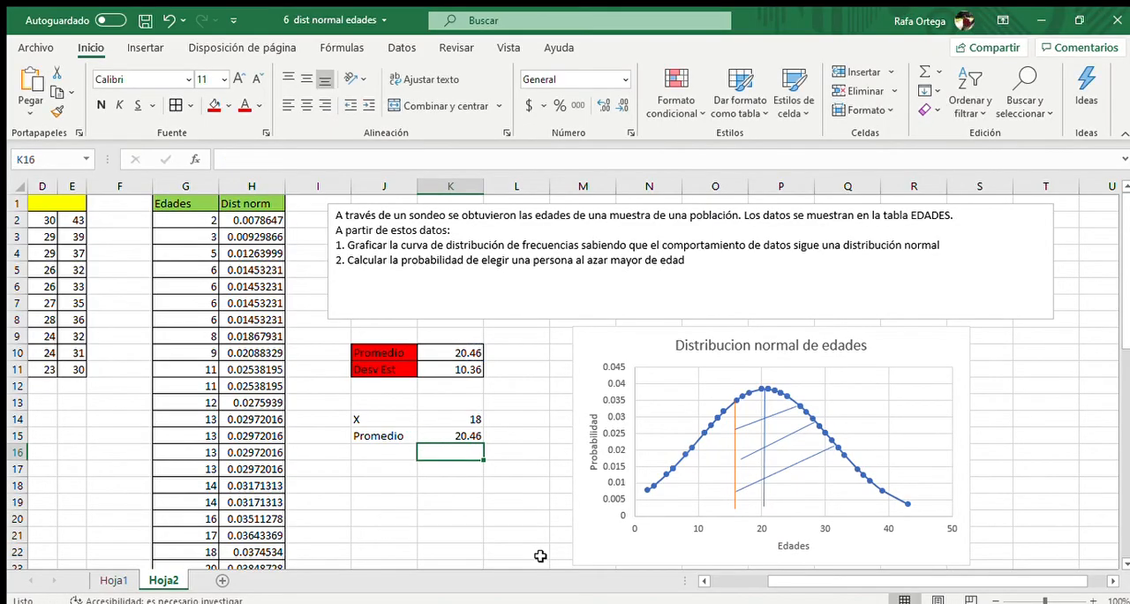
Label J16 as "Desv Est" and link K16 to the standard deviation in K11
{"action": "left_click", "coordinate": [385, 452]}
{"action": "type", "text": "Desv Est"}
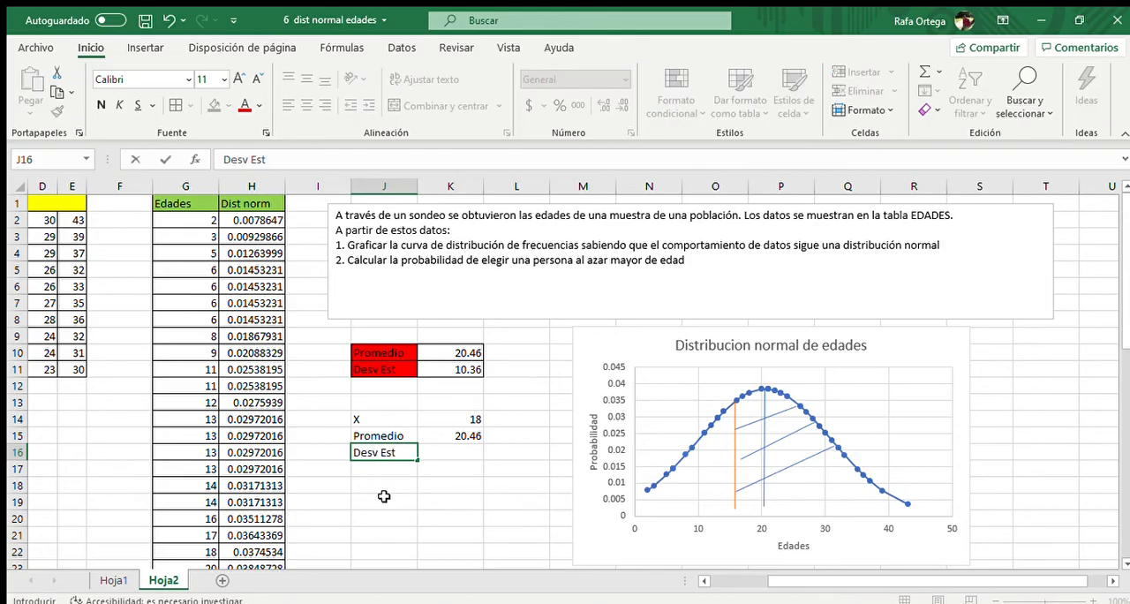
{"action": "left_click", "coordinate": [436, 452]}
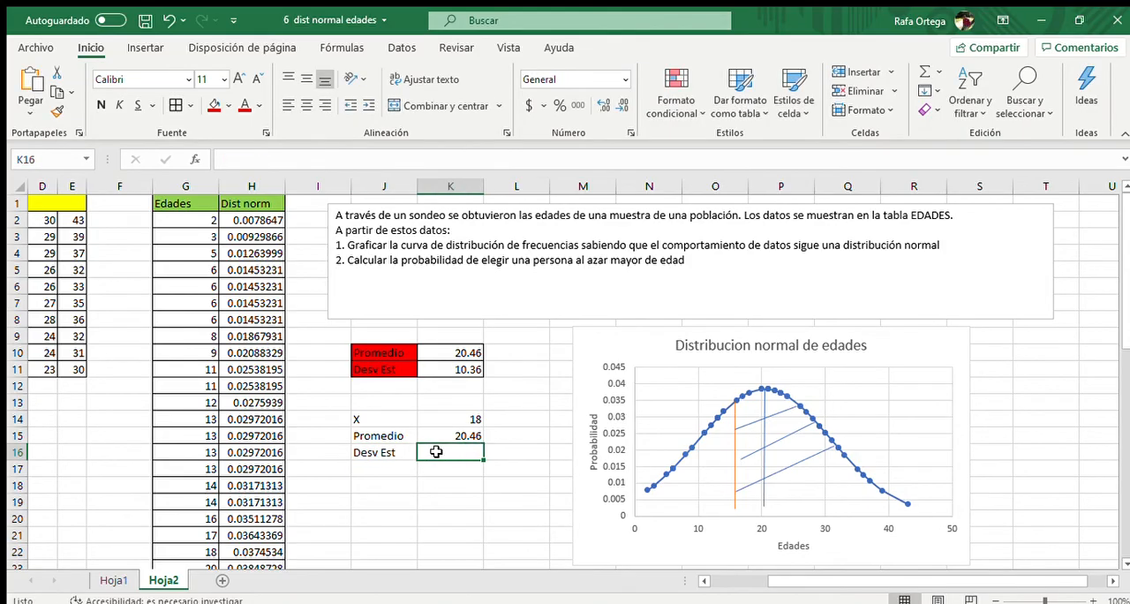
{"action": "type", "text": "="}
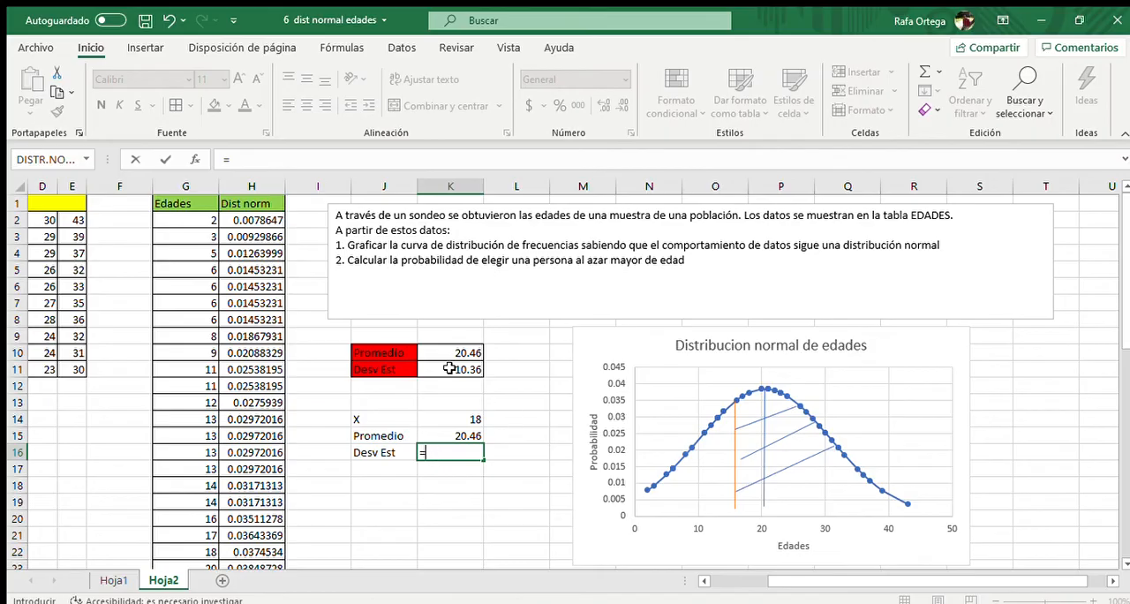
{"action": "left_click", "coordinate": [455, 371]}
{"action": "key", "text": "Return"}
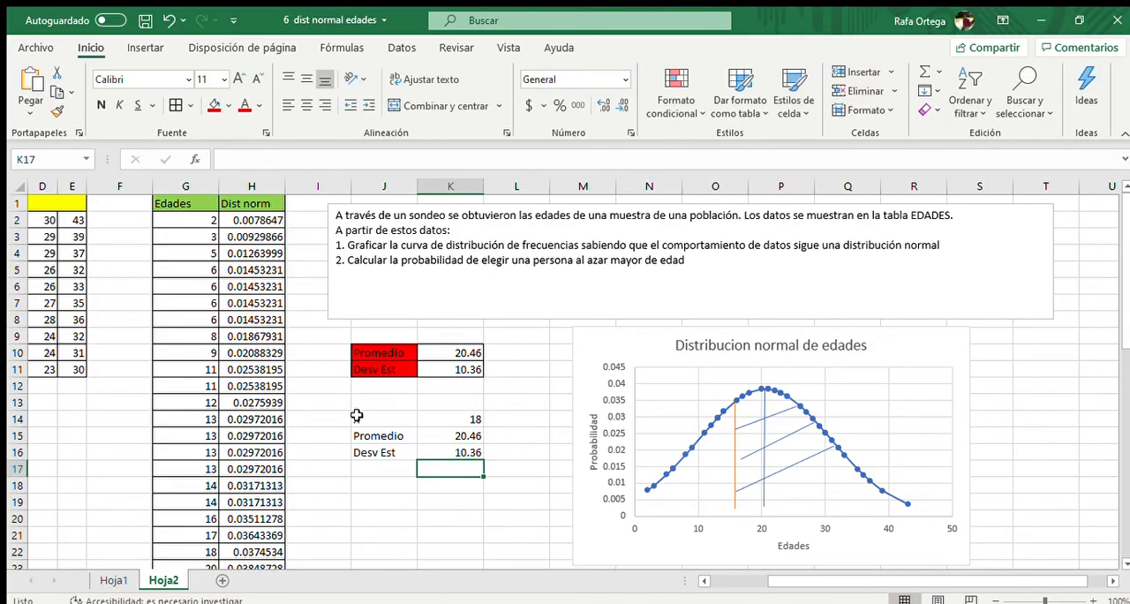
Add borders to the parameter table J14:K16 and fill its labels in J14:J16 with orange
{"action": "left_click_drag", "start_coordinate": [364, 418], "coordinate": [441, 452]}
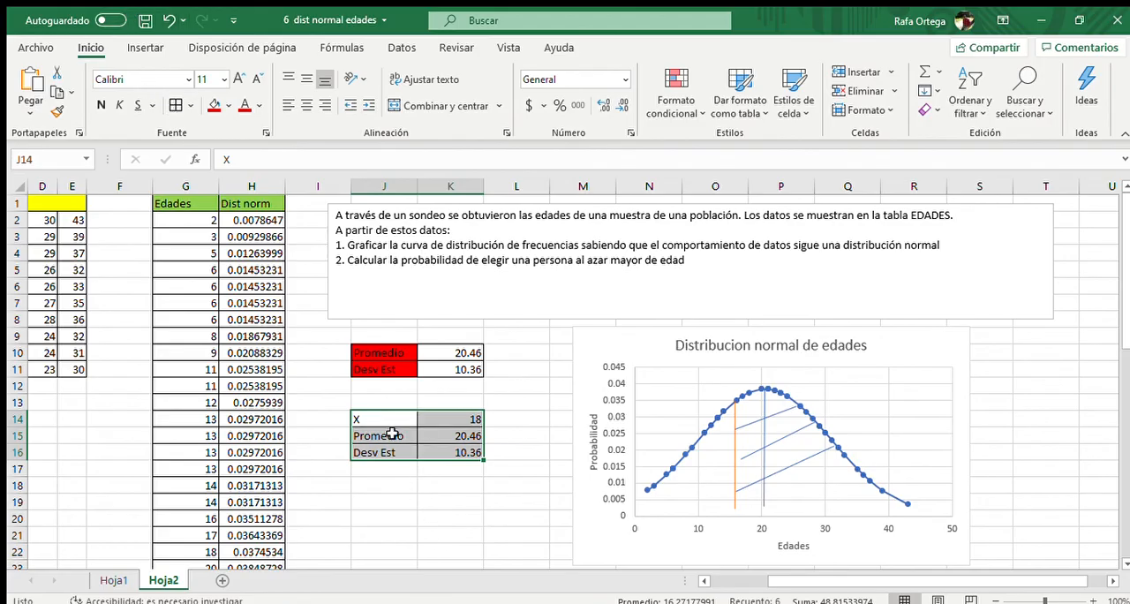
{"action": "left_click_drag", "start_coordinate": [387, 415], "coordinate": [387, 452]}
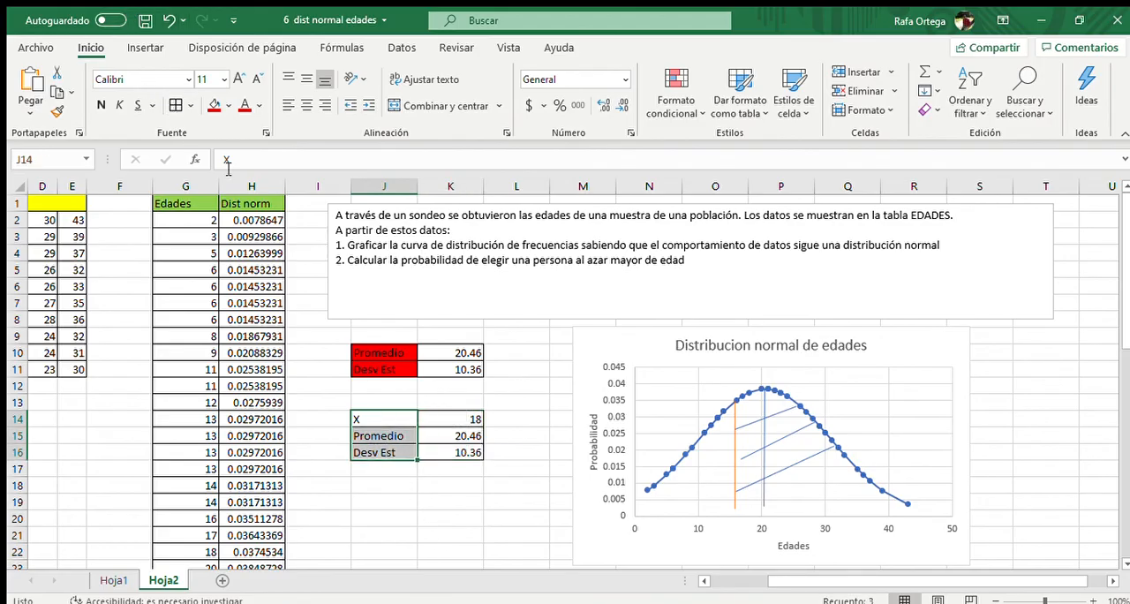
{"action": "left_click", "coordinate": [228, 106]}
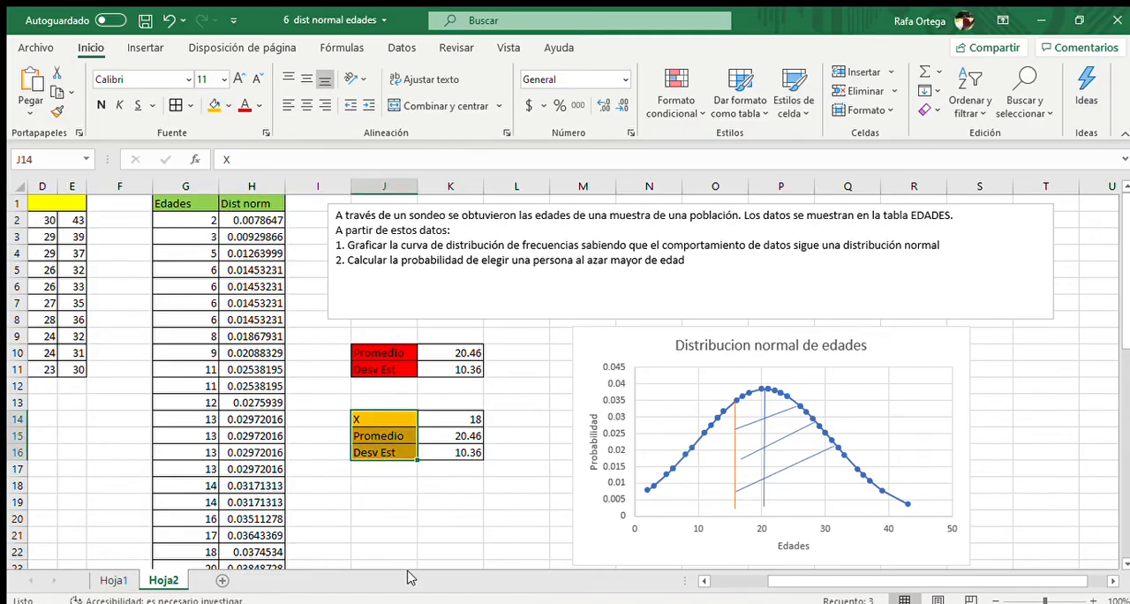
Enter the label "Distr NORM" in J18, below the parameter table
{"action": "left_click", "coordinate": [386, 479]}
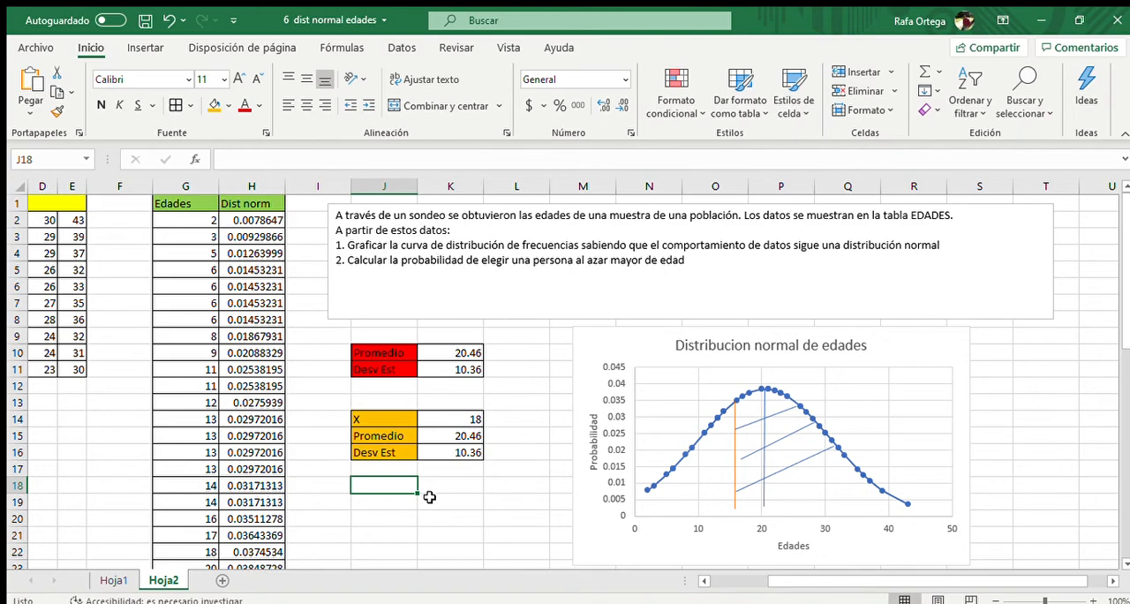
{"action": "type", "text": "Distr"}
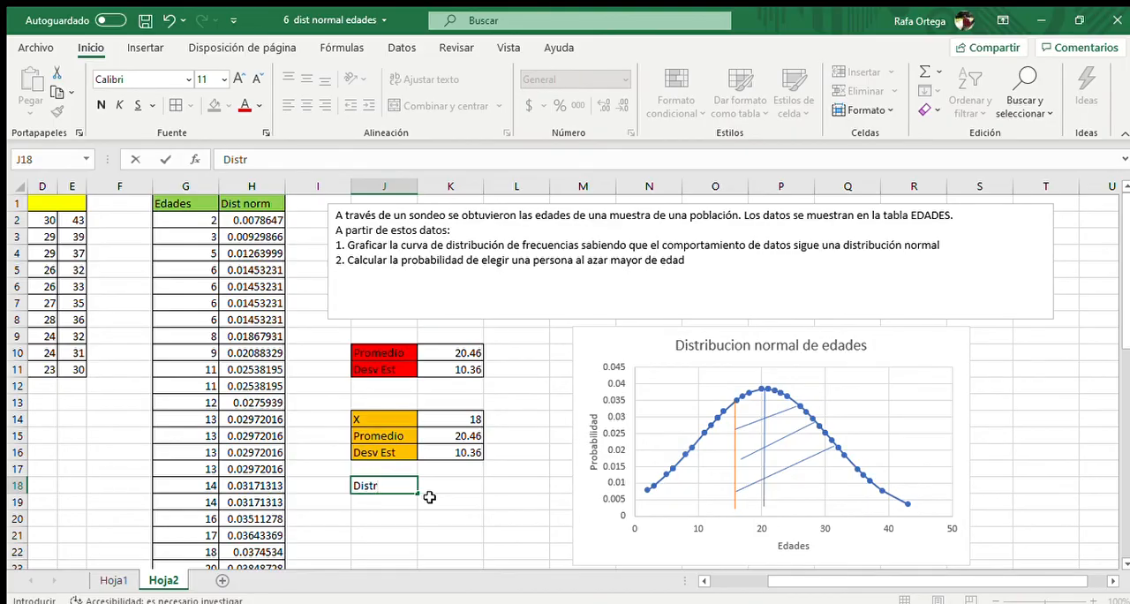
{"action": "type", "text": " NORM"}
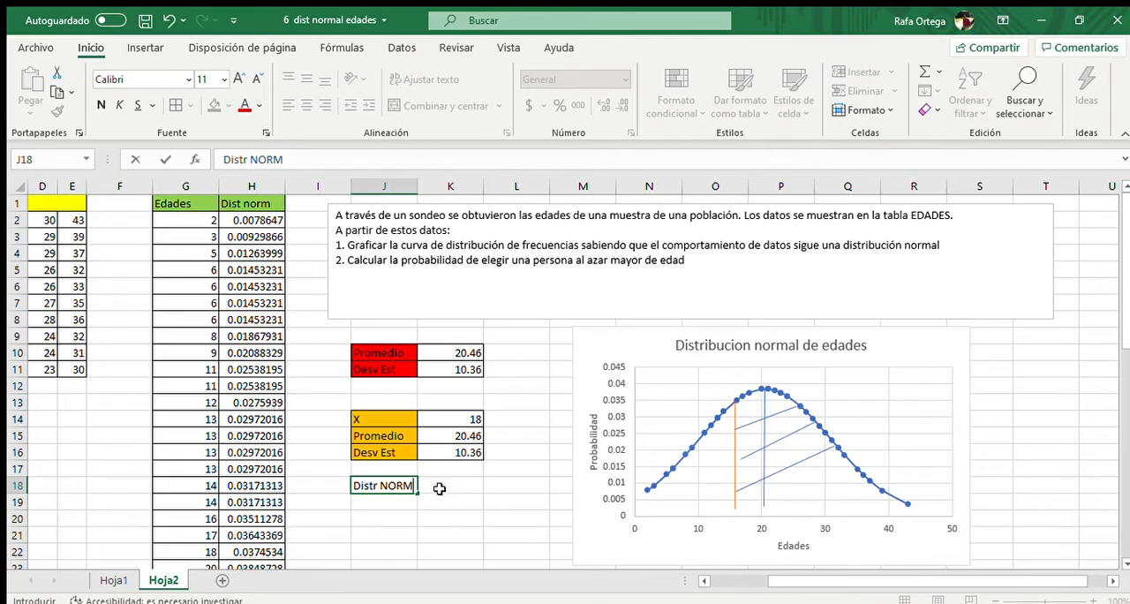
{"action": "key", "text": "Tab"}
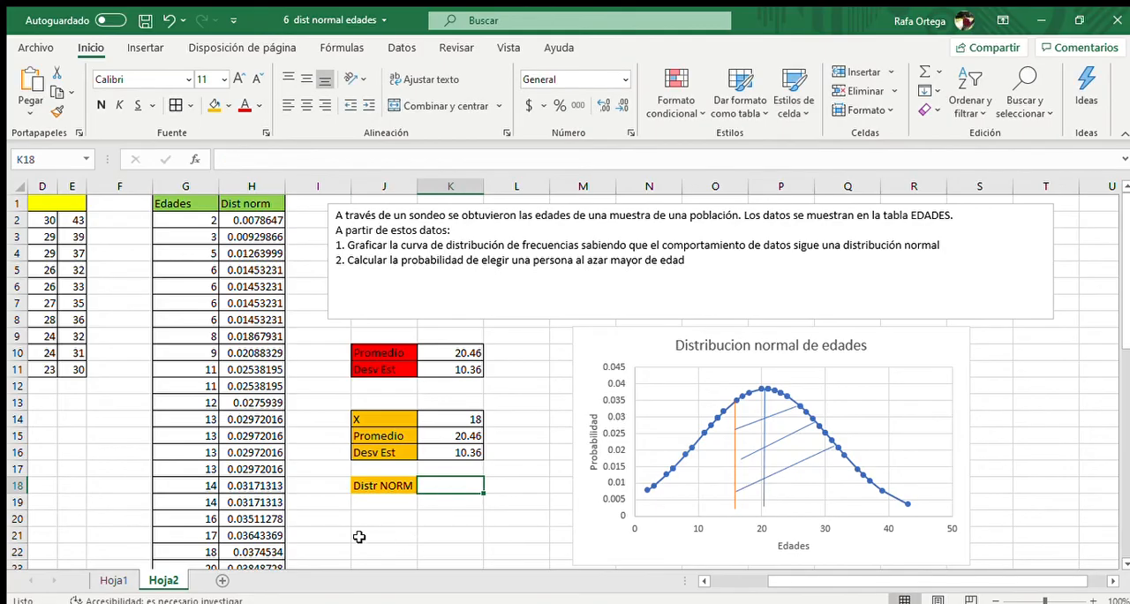
Calculate the cumulative normal probability in K18 with =DISTR.NORM.N(K14,K15,K16,VERDADERO)
{"action": "type", "text": "="}
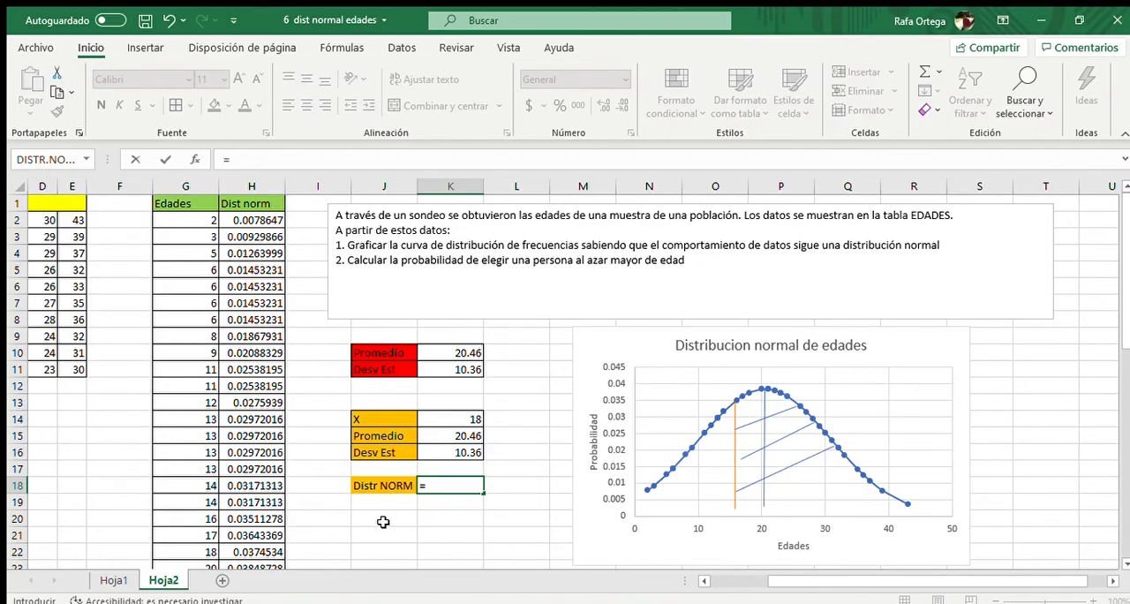
{"action": "type", "text": "DISTR.NORM."}
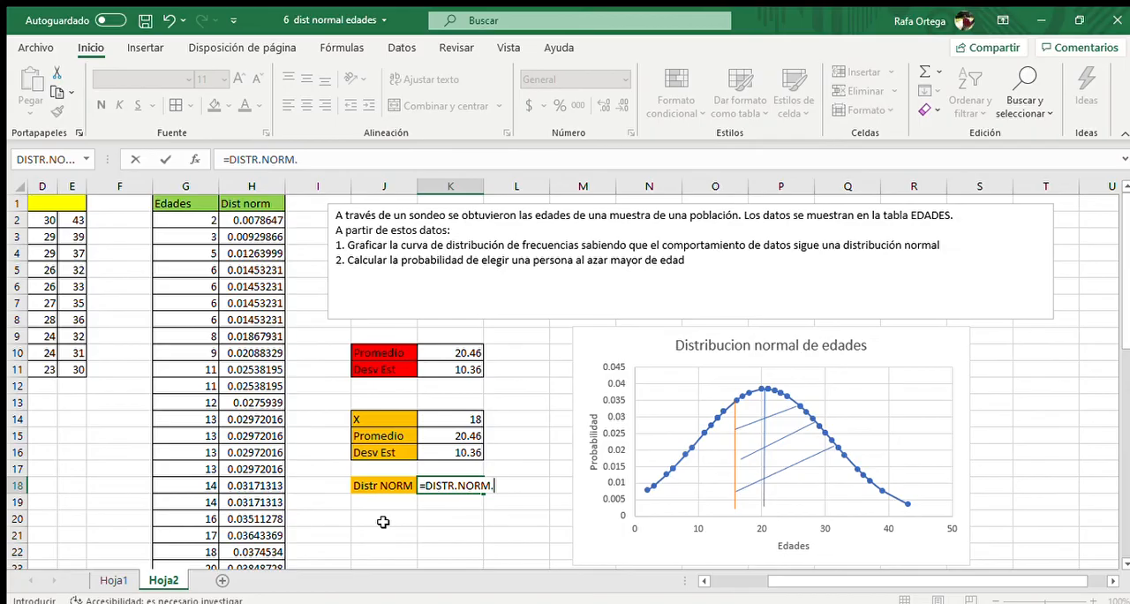
{"action": "type", "text": "N("}
{"action": "left_click", "coordinate": [447, 421]}
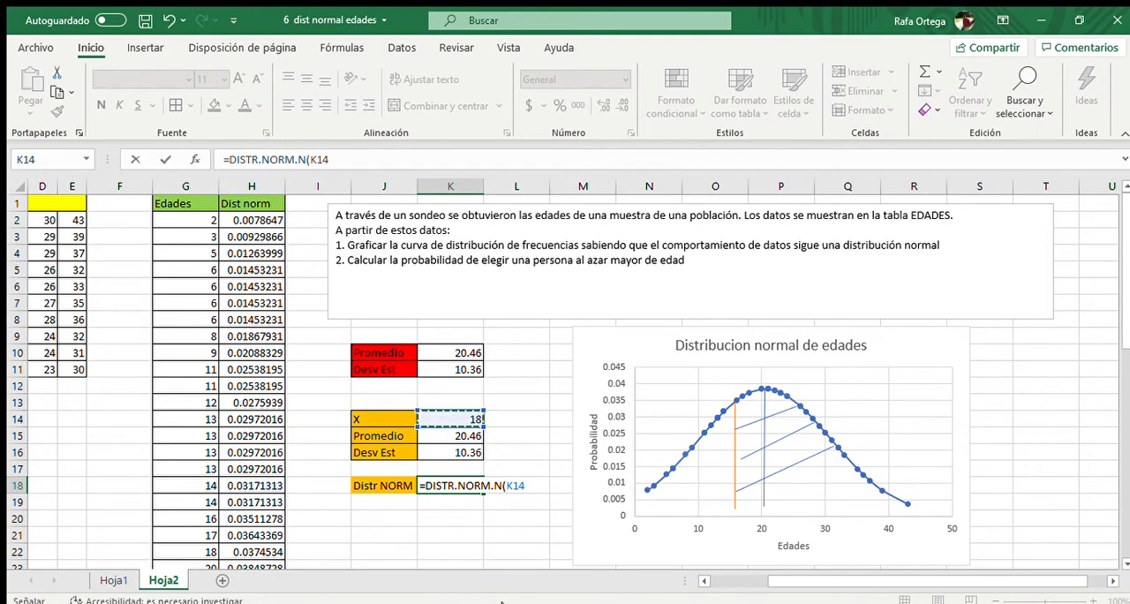
{"action": "type", "text": ","}
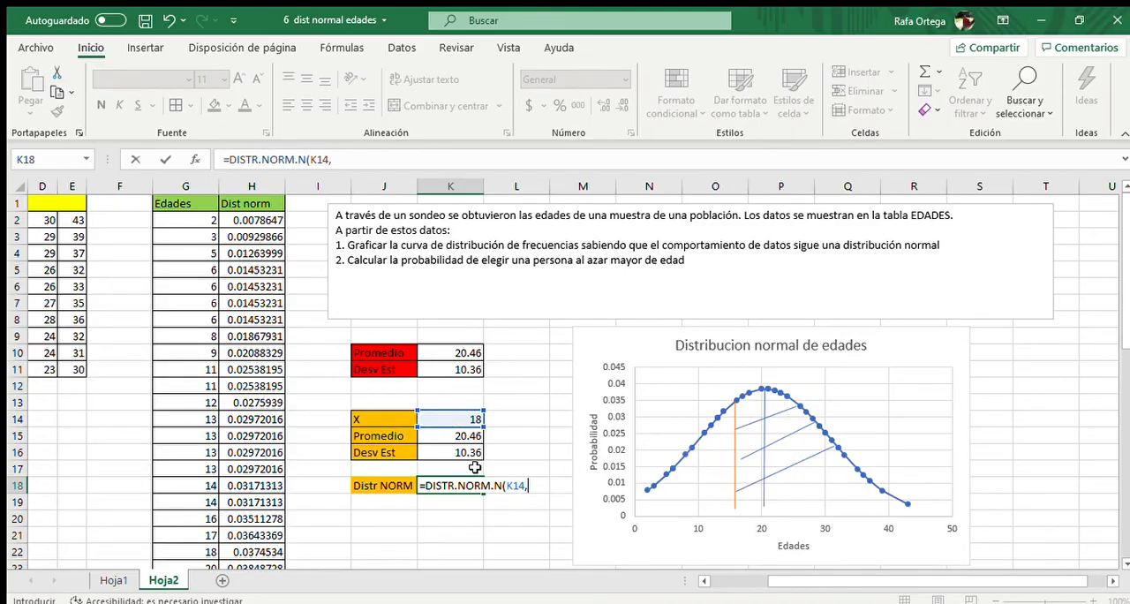
{"action": "left_click", "coordinate": [465, 438]}
{"action": "type", "text": ","}
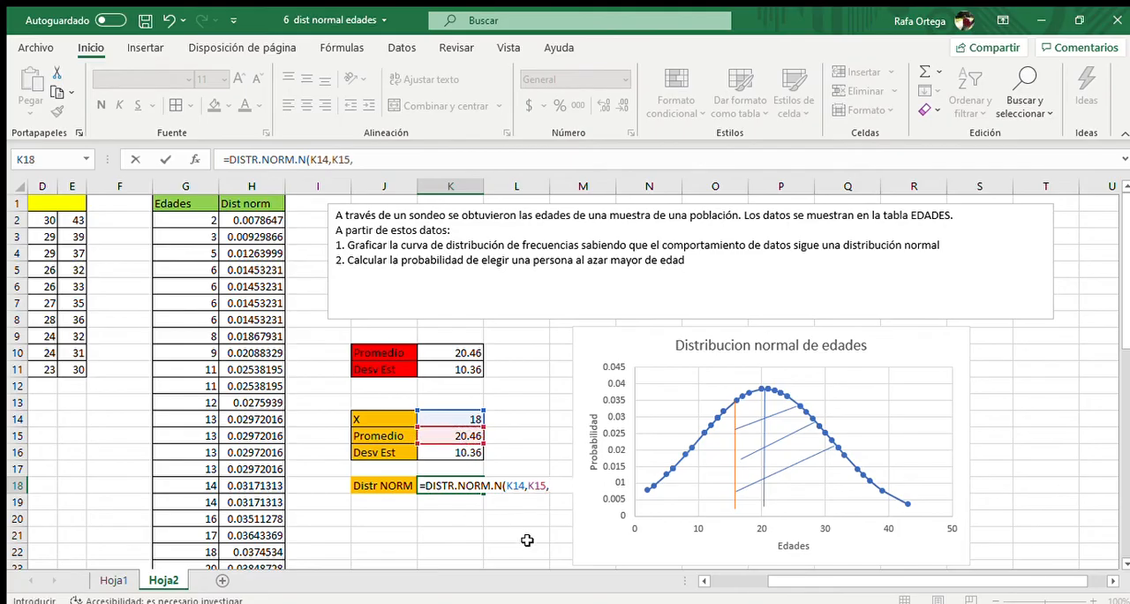
{"action": "left_click", "coordinate": [470, 451]}
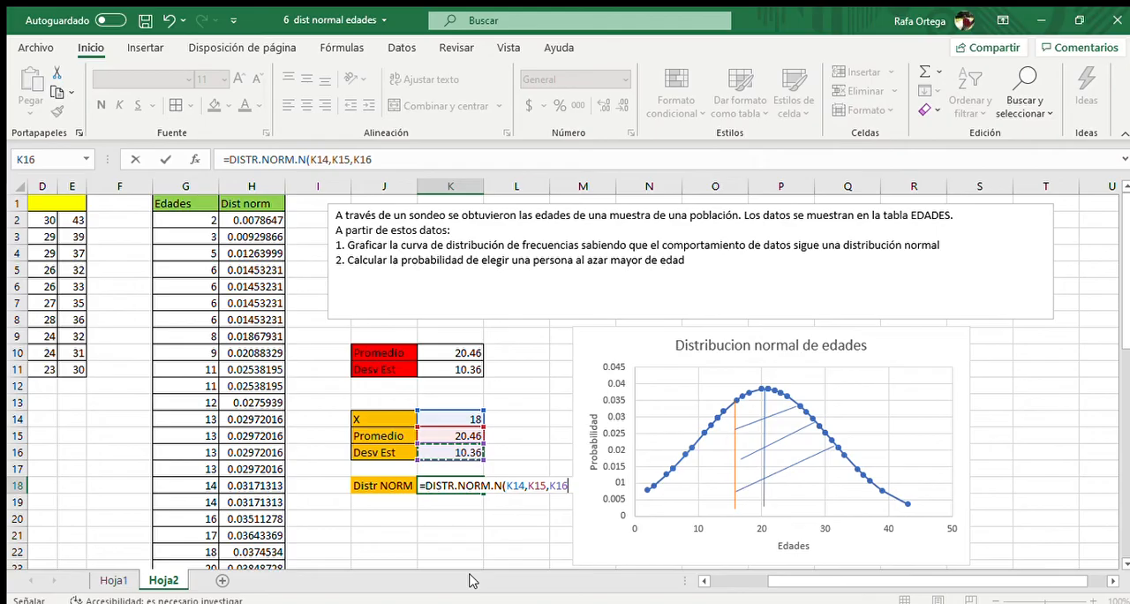
{"action": "type", "text": ","}
{"action": "type", "text": "VERD"}
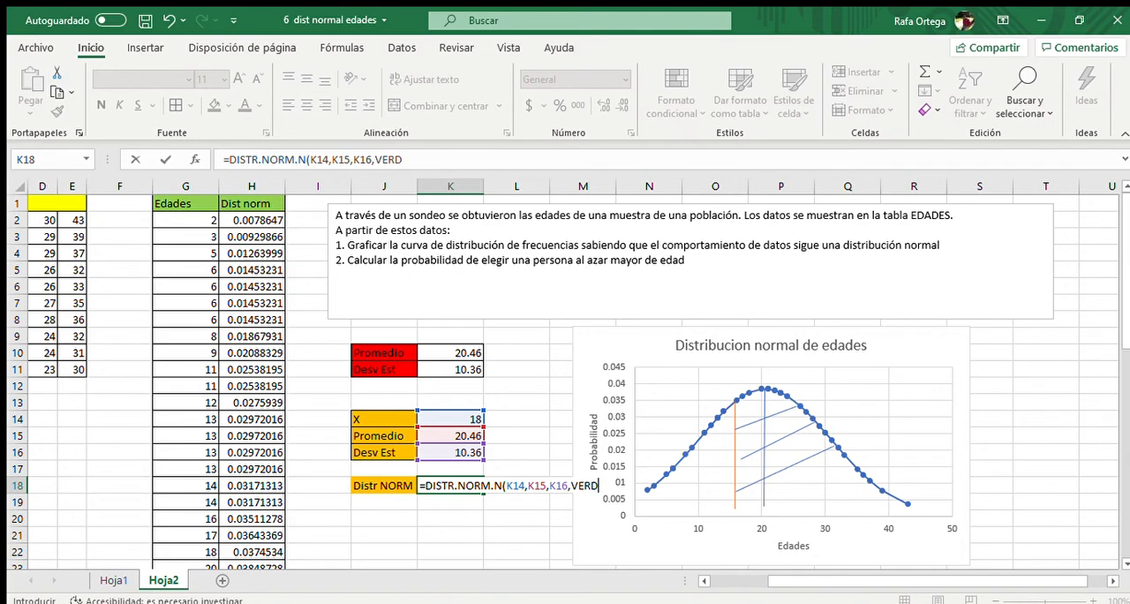
{"action": "type", "text": "ADER"}
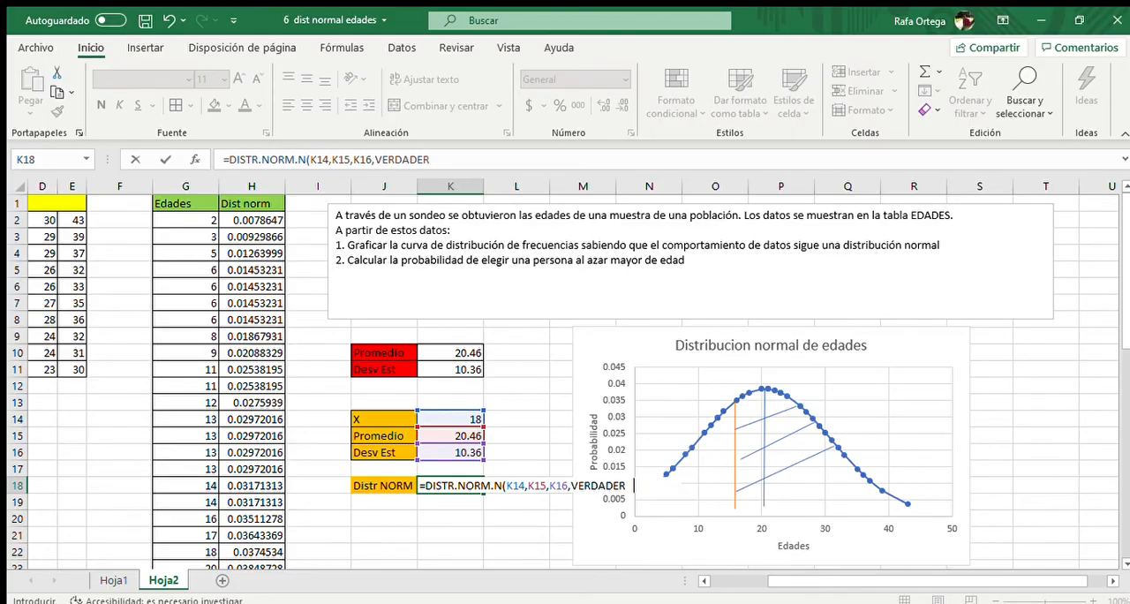
{"action": "type", "text": "O)"}
{"action": "key", "text": "Return"}
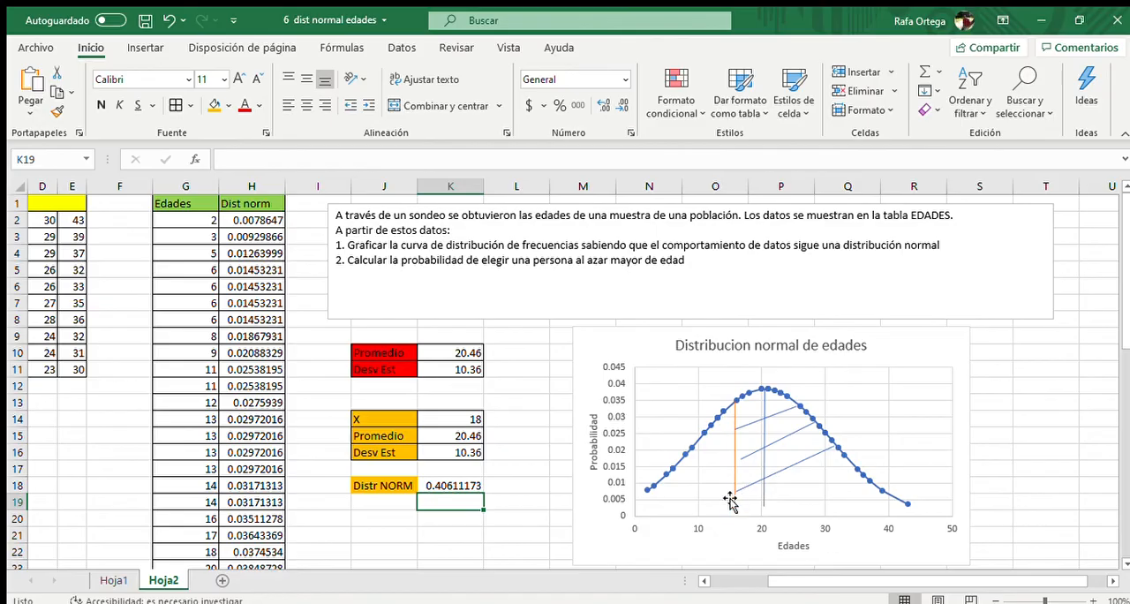
Hatch the region under the curve before the orange line with four short diagonal lines sloping down, about 0.8 to 1.3 cm wide
{"action": "left_click", "coordinate": [453, 486]}
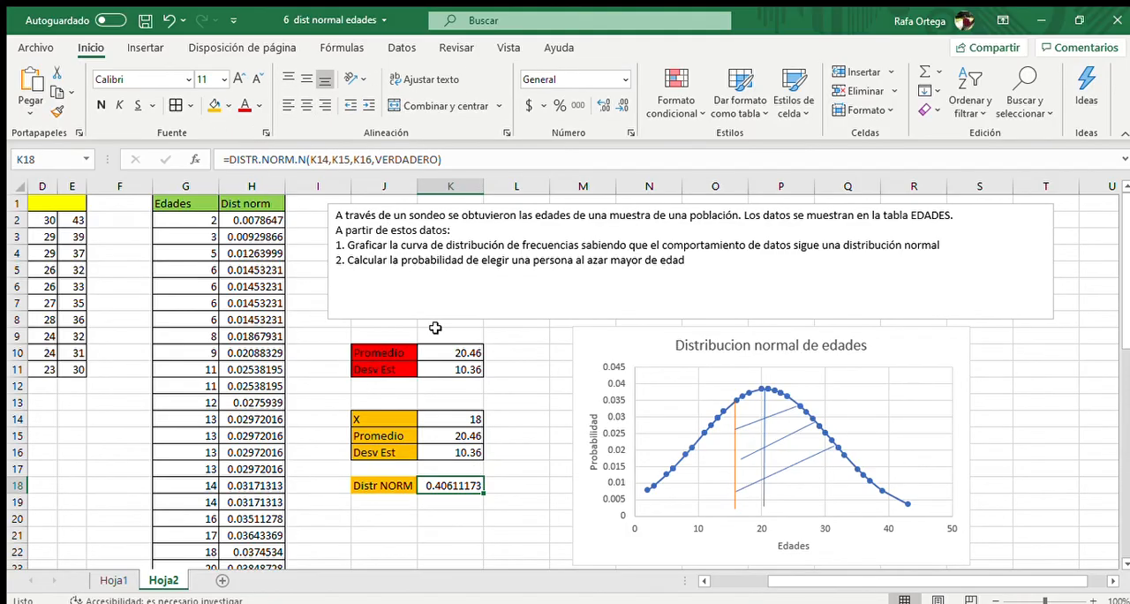
{"action": "left_click", "coordinate": [139, 48]}
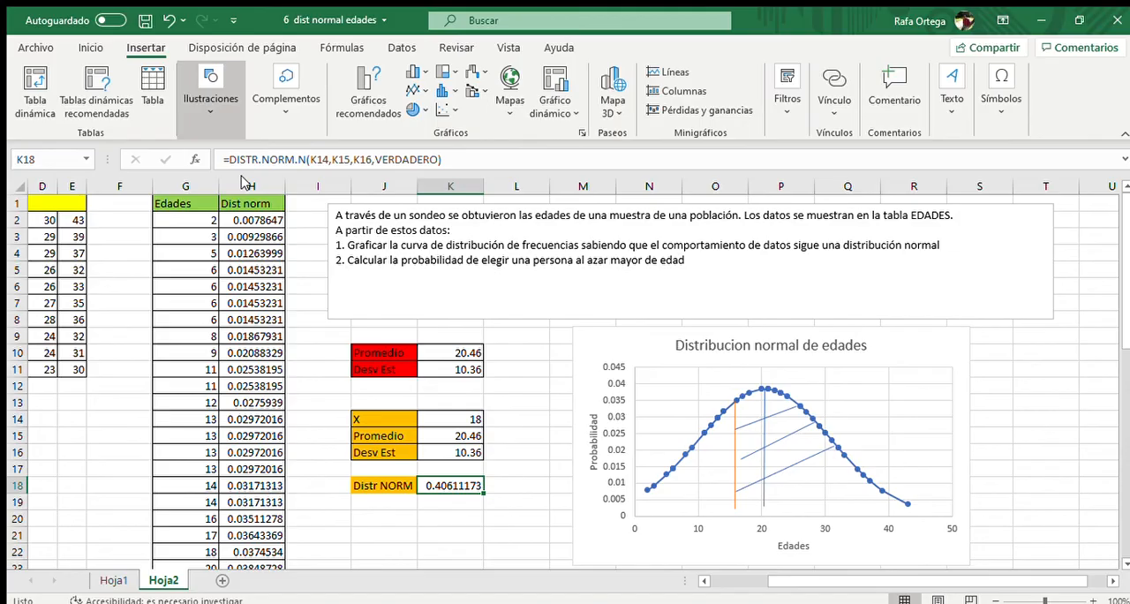
{"action": "left_click", "coordinate": [255, 235]}
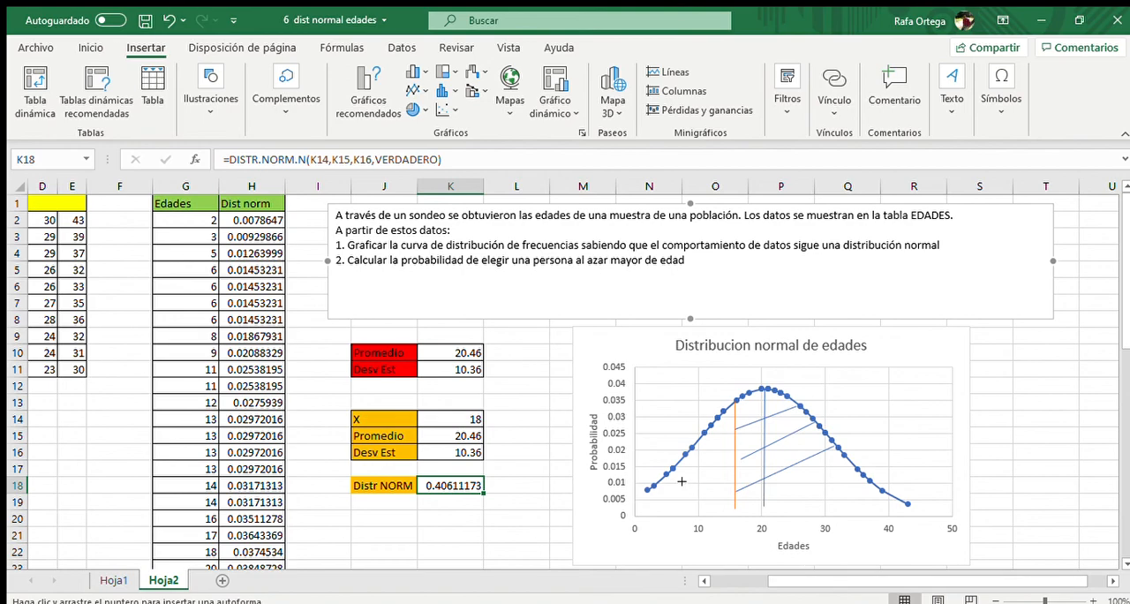
{"action": "left_click_drag", "start_coordinate": [669, 490], "coordinate": [687, 496]}
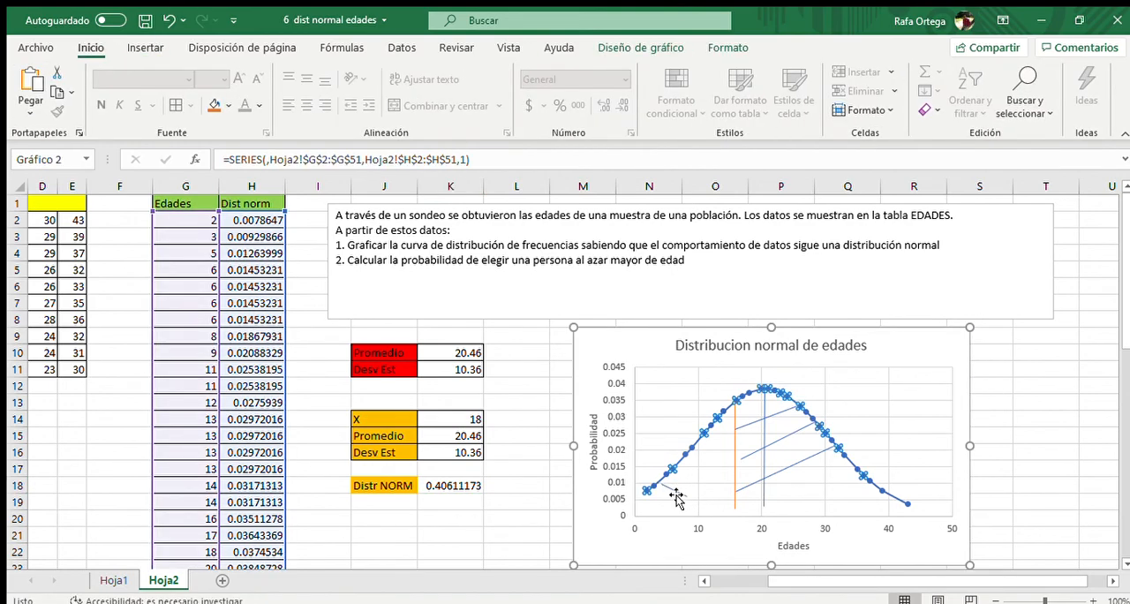
{"action": "left_click", "coordinate": [677, 492]}
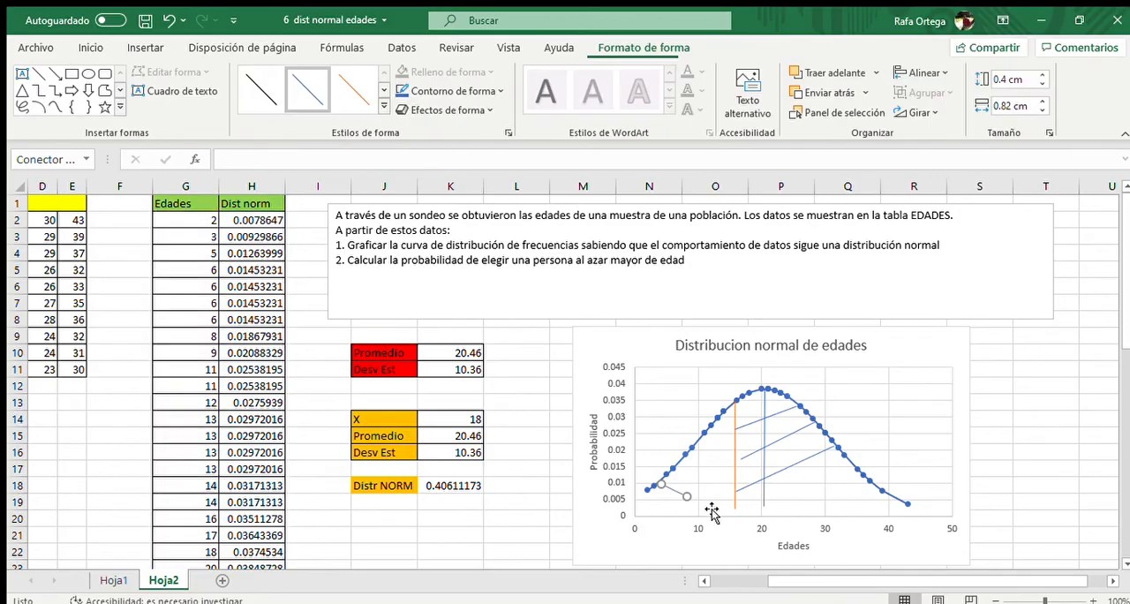
{"action": "left_click", "coordinate": [40, 74]}
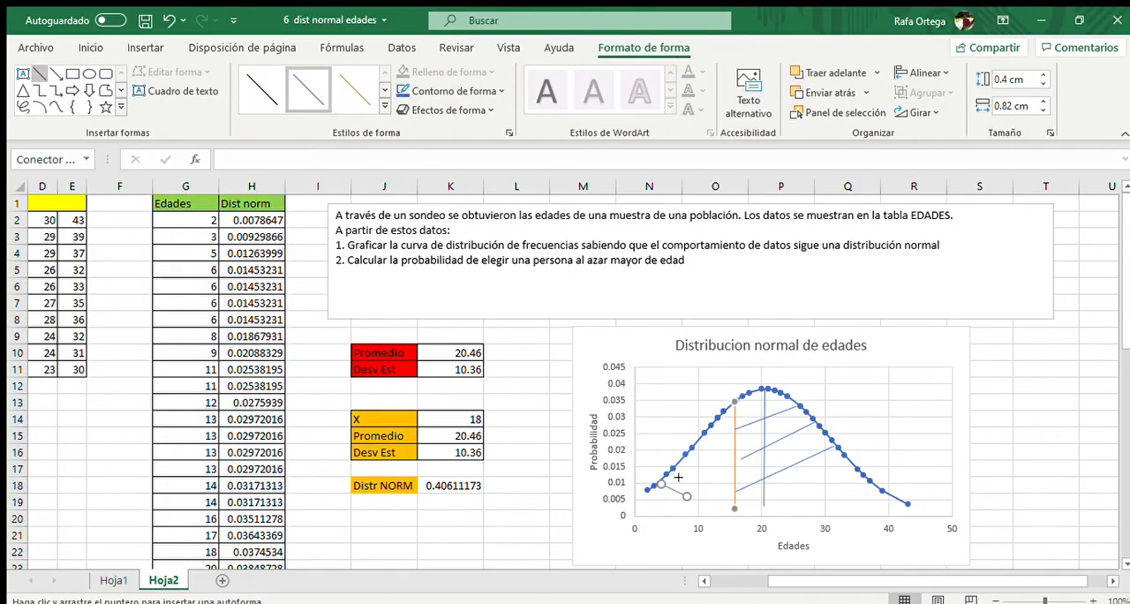
{"action": "left_click_drag", "start_coordinate": [676, 468], "coordinate": [717, 502]}
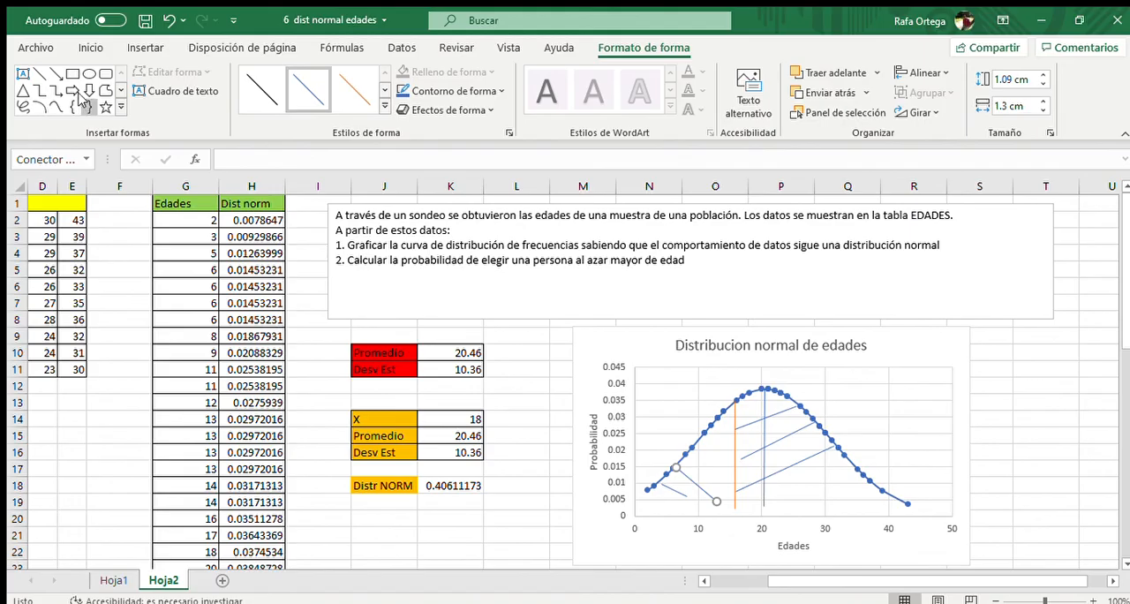
{"action": "left_click", "coordinate": [40, 74]}
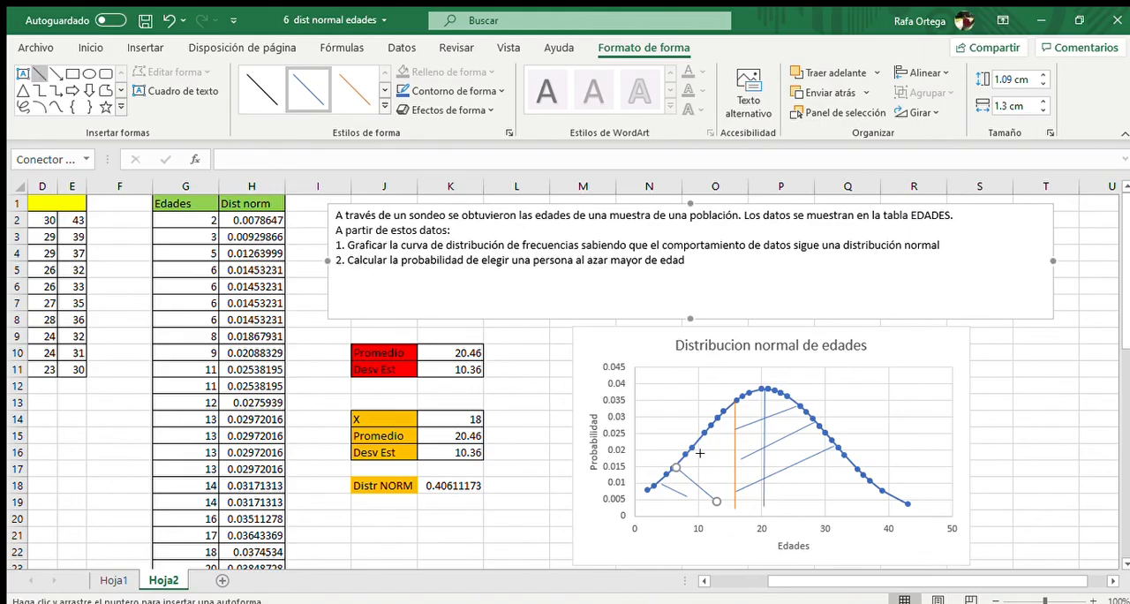
{"action": "left_click_drag", "start_coordinate": [694, 452], "coordinate": [733, 486]}
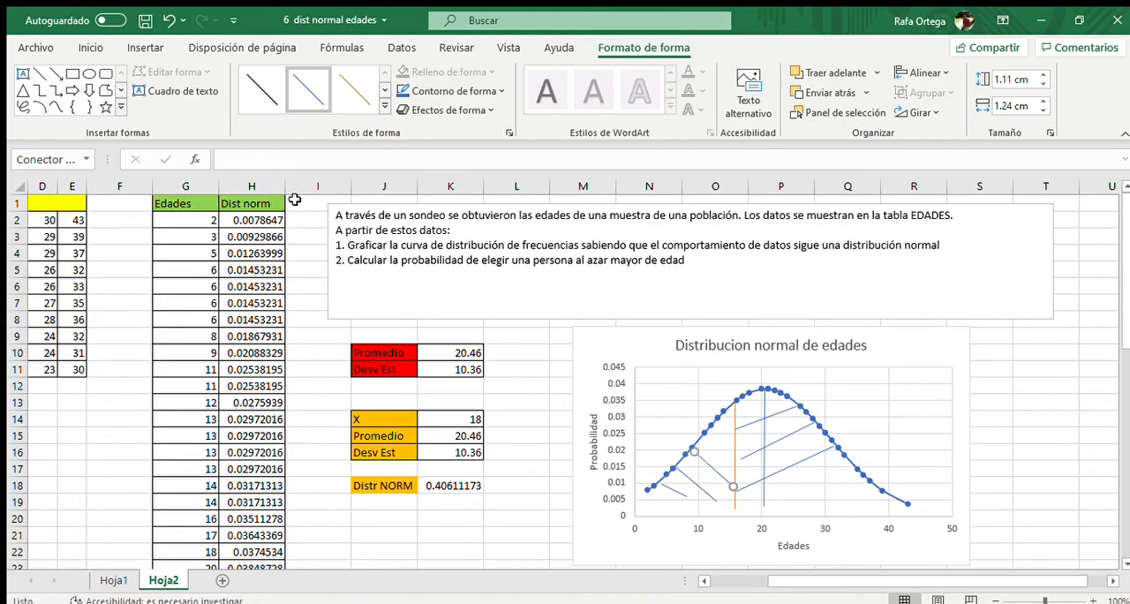
{"action": "left_click", "coordinate": [40, 74]}
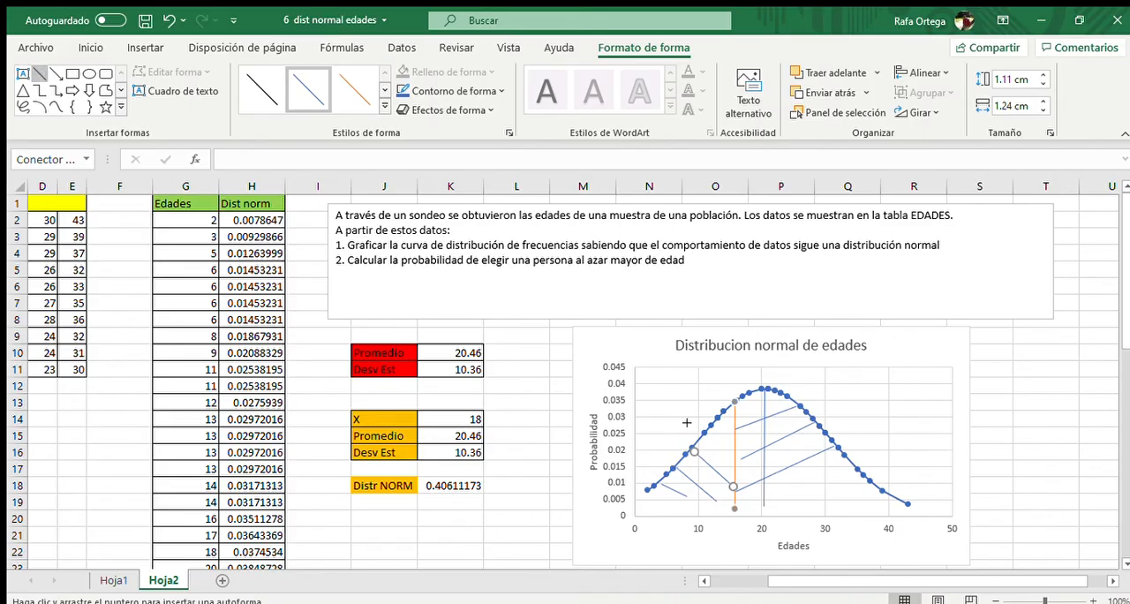
{"action": "left_click_drag", "start_coordinate": [709, 427], "coordinate": [734, 451]}
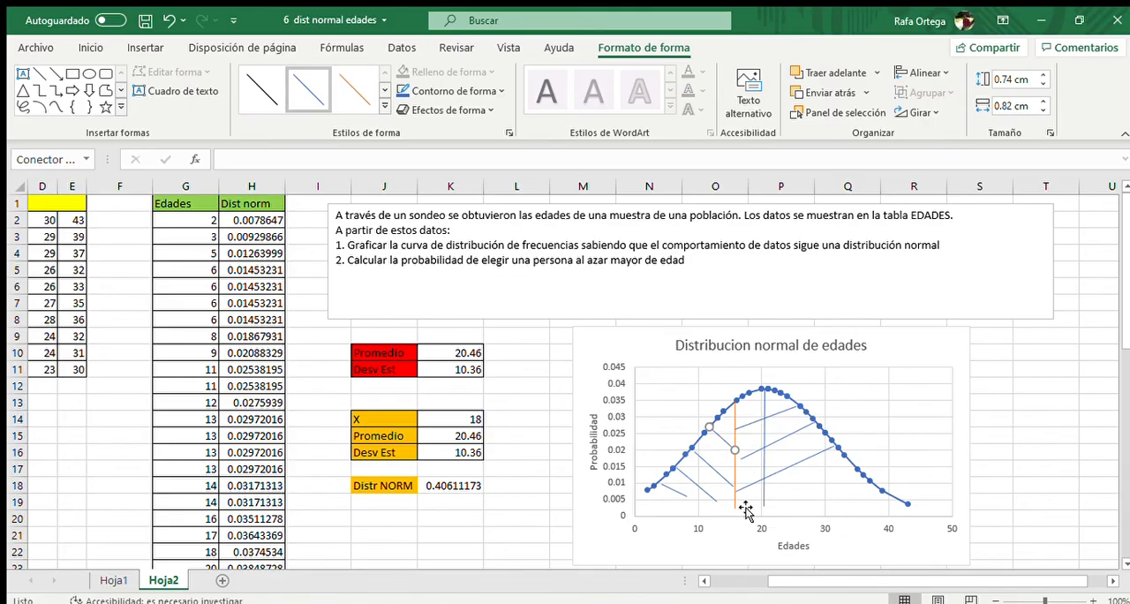
Calculate the probability of the remaining area in K19 with =1-K18
{"action": "left_click", "coordinate": [437, 503]}
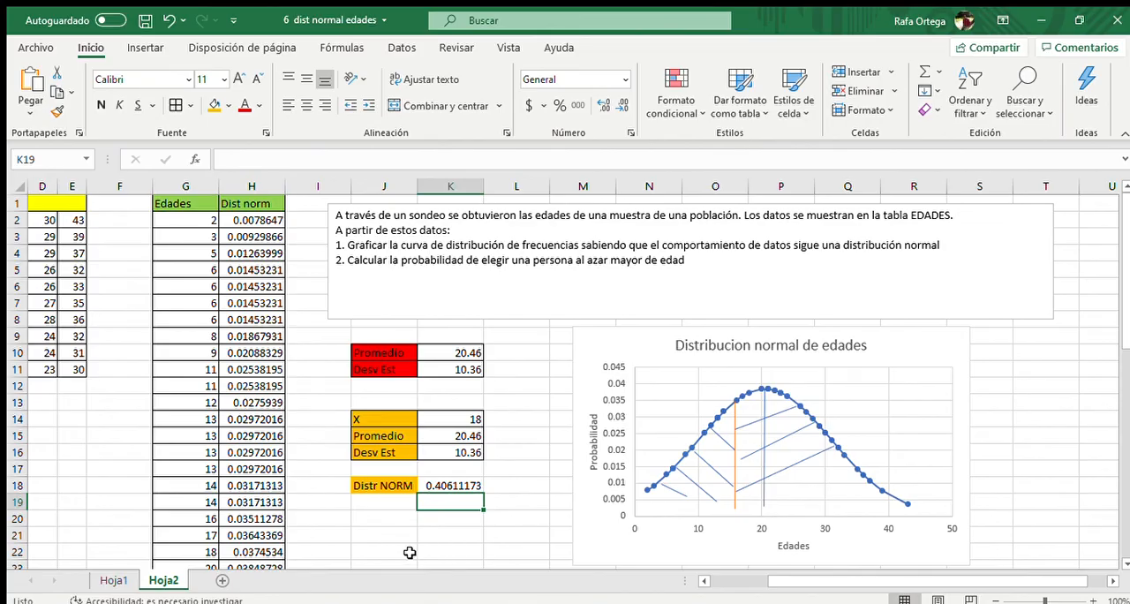
{"action": "type", "text": "1"}
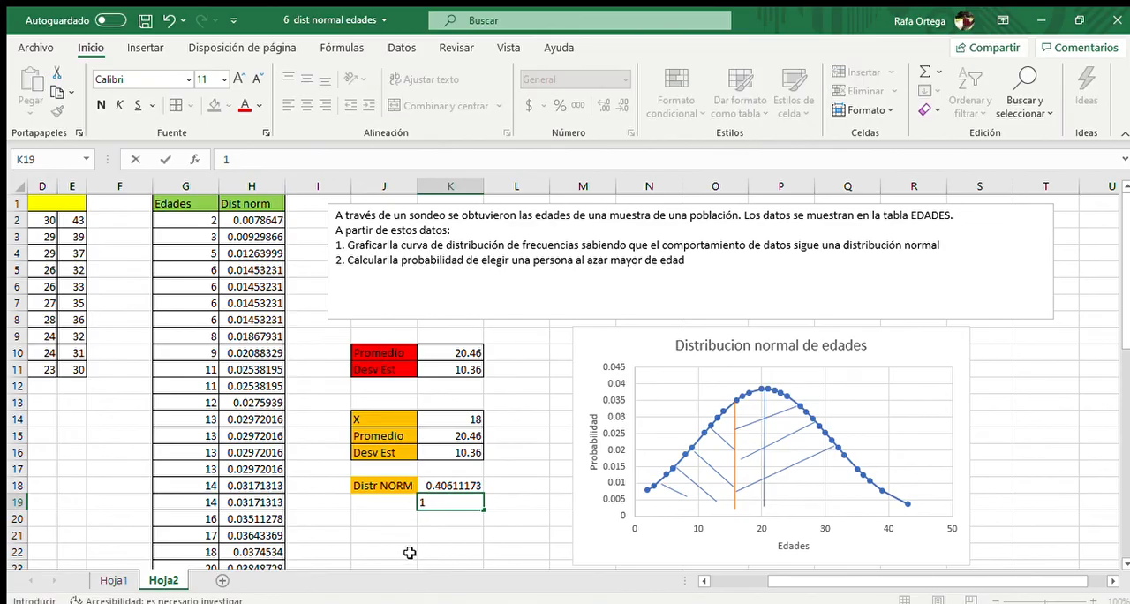
{"action": "key", "text": "BackSpace"}
{"action": "type", "text": "=1-"}
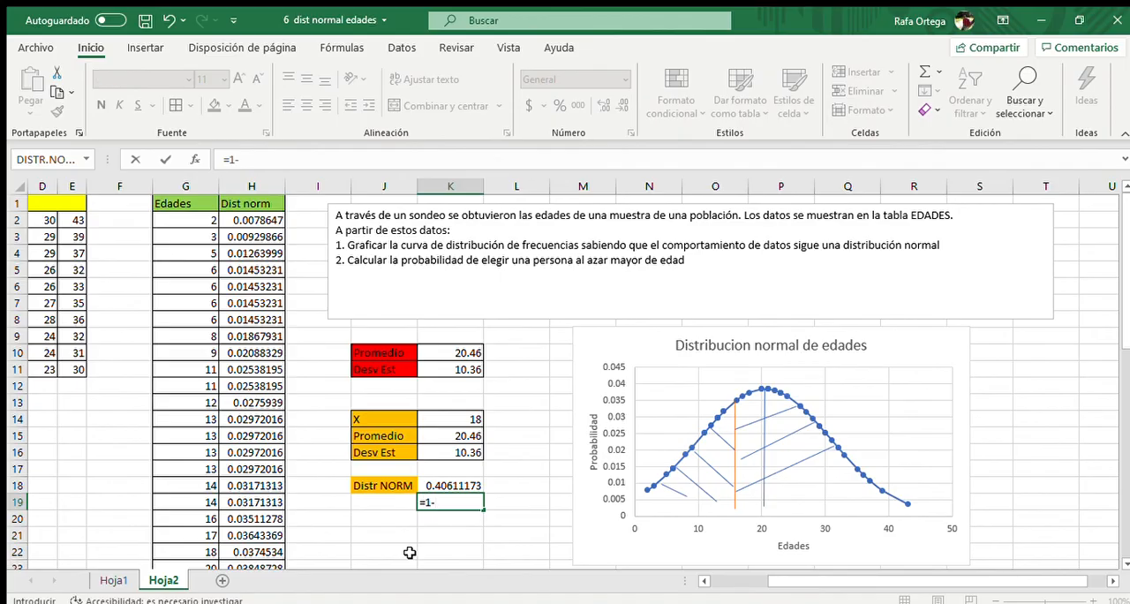
{"action": "left_click", "coordinate": [451, 485]}
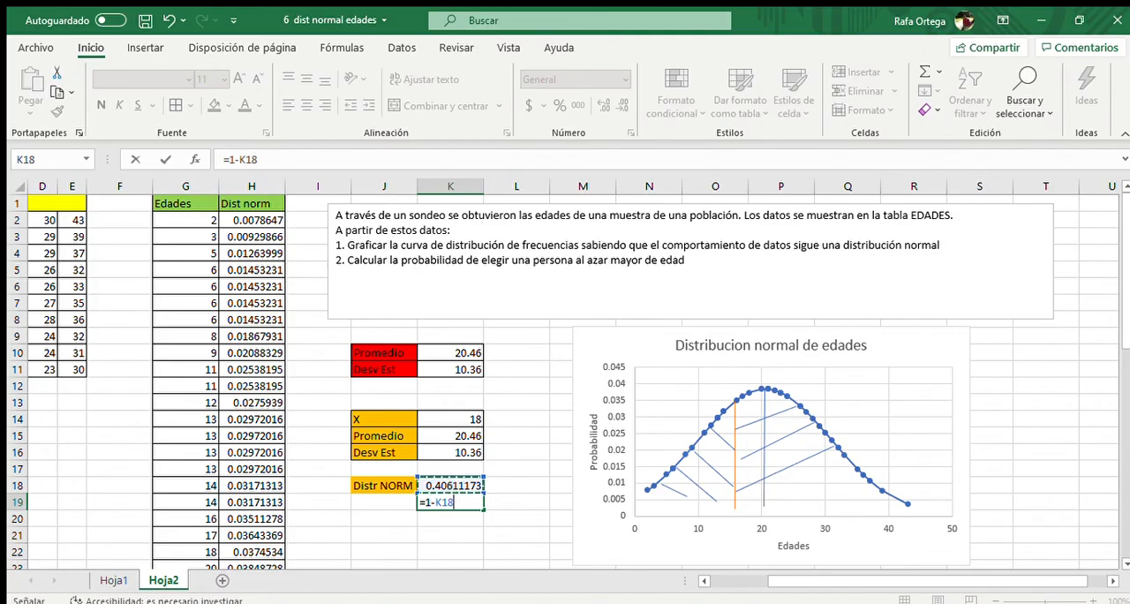
{"action": "key", "text": "Return"}
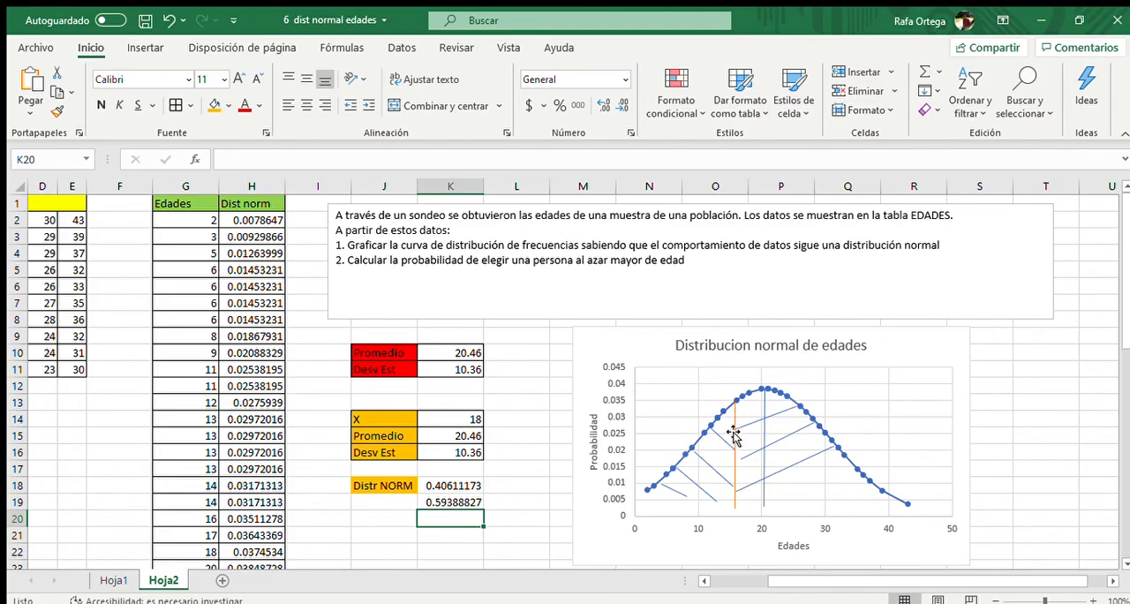
{"action": "left_click", "coordinate": [454, 502]}
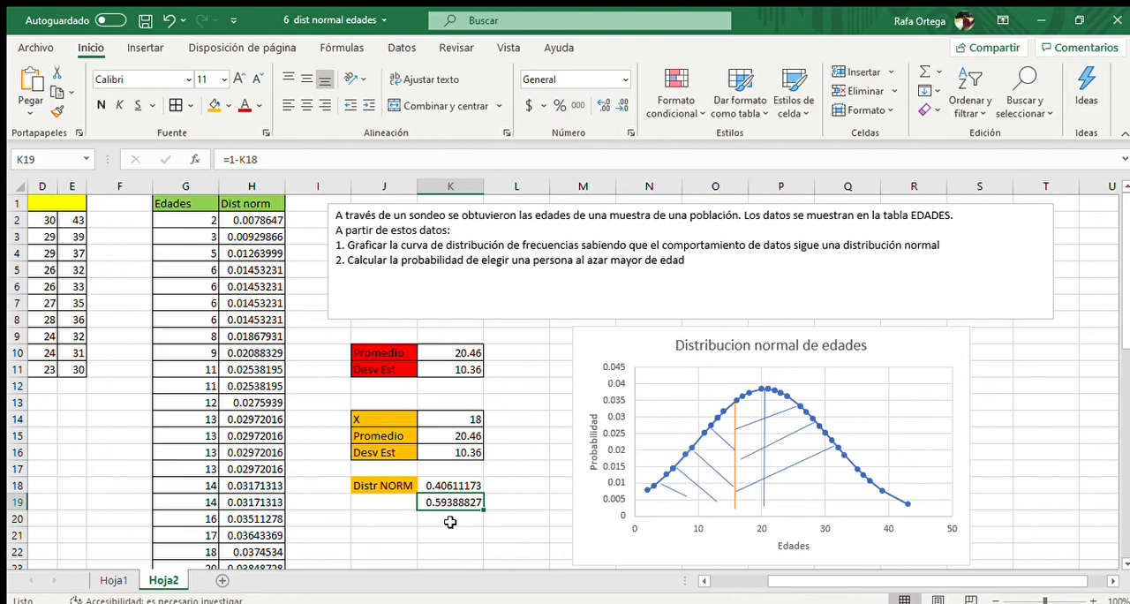
Enter the label "Resultado" in J20, leaving J19 blank
{"action": "left_click", "coordinate": [386, 504]}
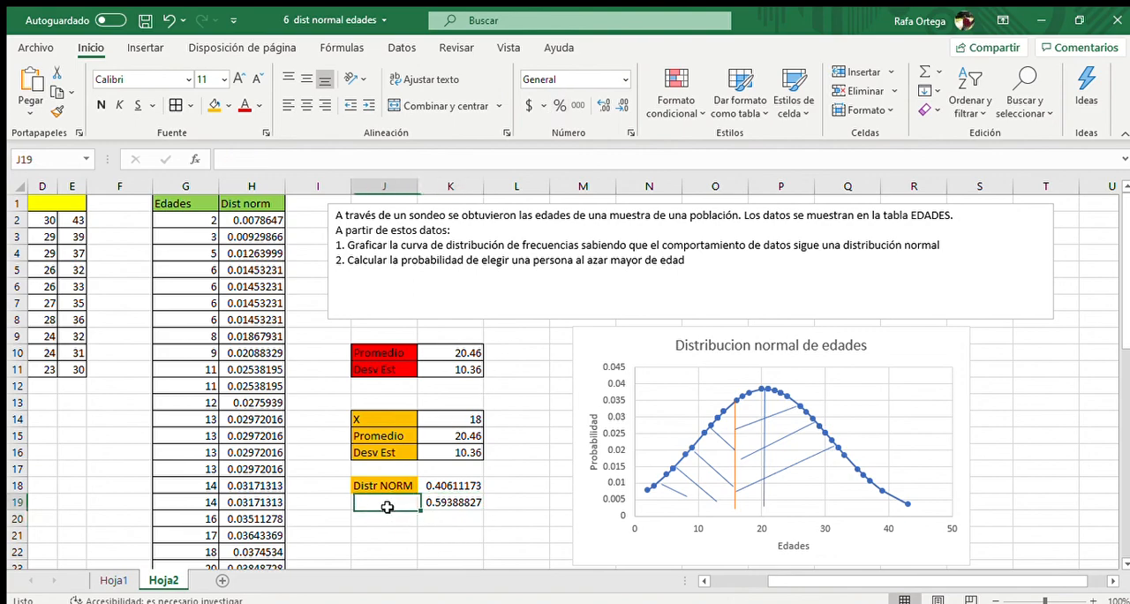
{"action": "left_click", "coordinate": [386, 523]}
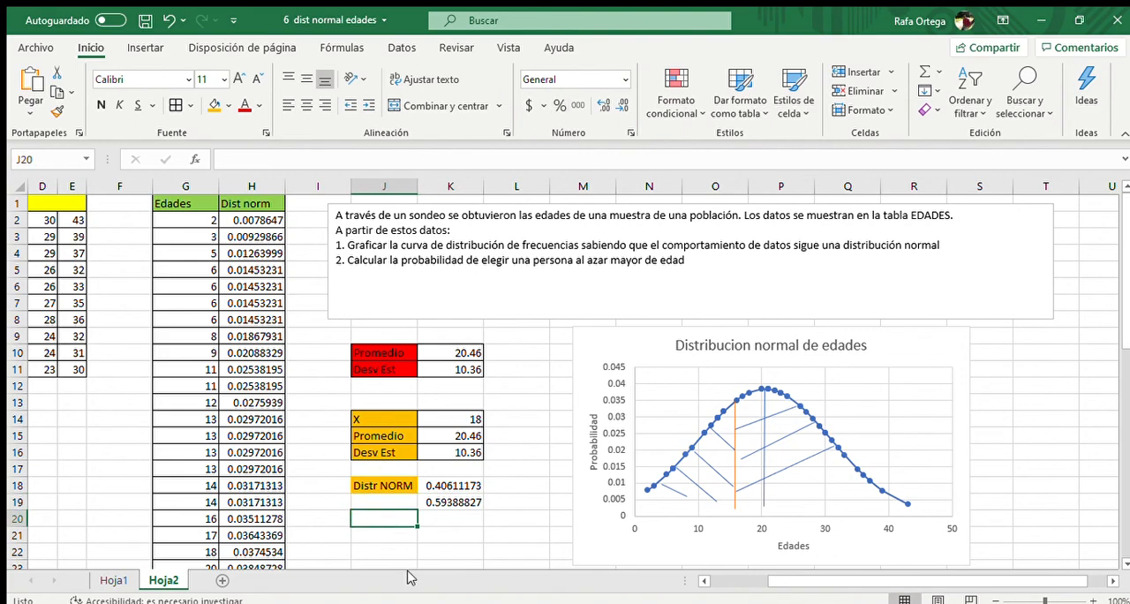
{"action": "type", "text": "rESUL"}
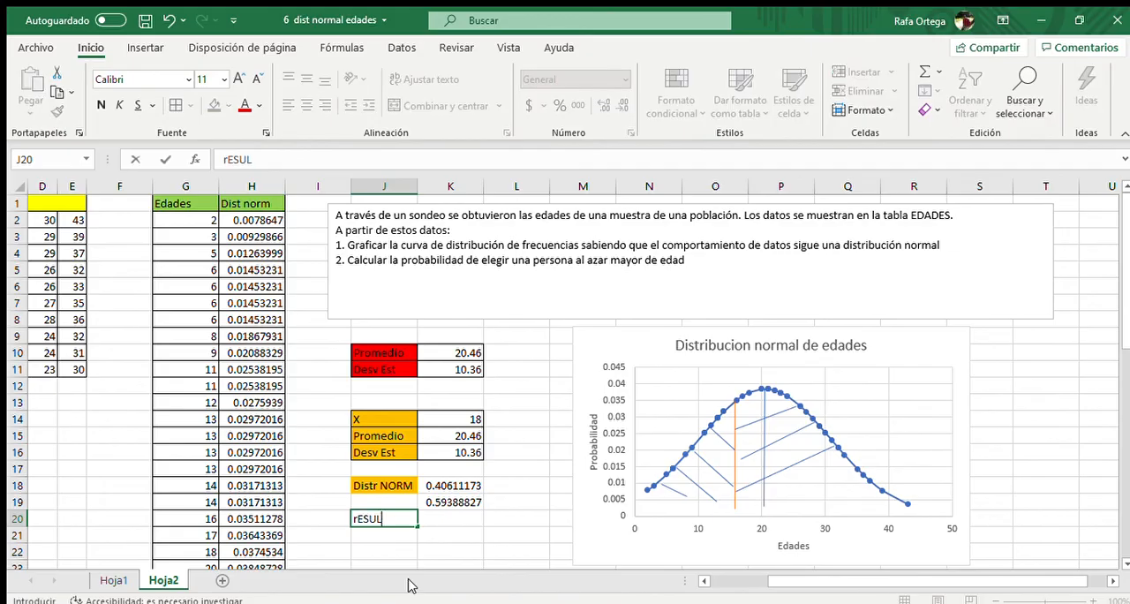
{"action": "type", "text": "TADO"}
{"action": "key", "text": "BackSpace"}
{"action": "key", "text": "BackSpace"}
{"action": "key", "text": "BackSpace"}
{"action": "key", "text": "BackSpace"}
{"action": "key", "text": "BackSpace"}
{"action": "key", "text": "BackSpace"}
{"action": "key", "text": "BackSpace"}
{"action": "key", "text": "BackSpace"}
{"action": "key", "text": "BackSpace"}
{"action": "type", "text": "Resultado"}
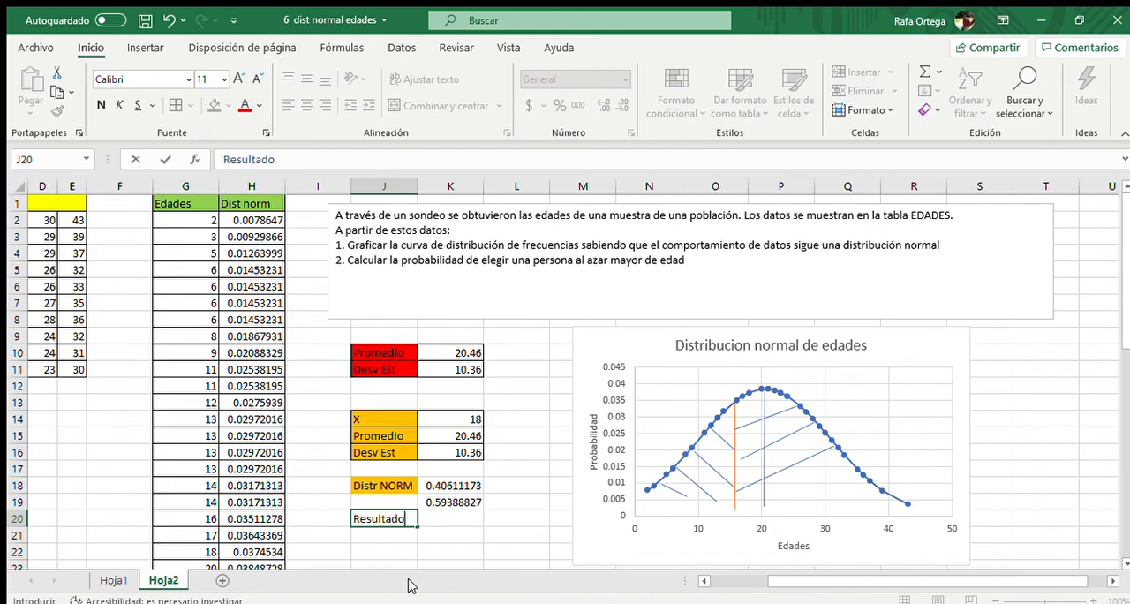
{"action": "left_click", "coordinate": [448, 518]}
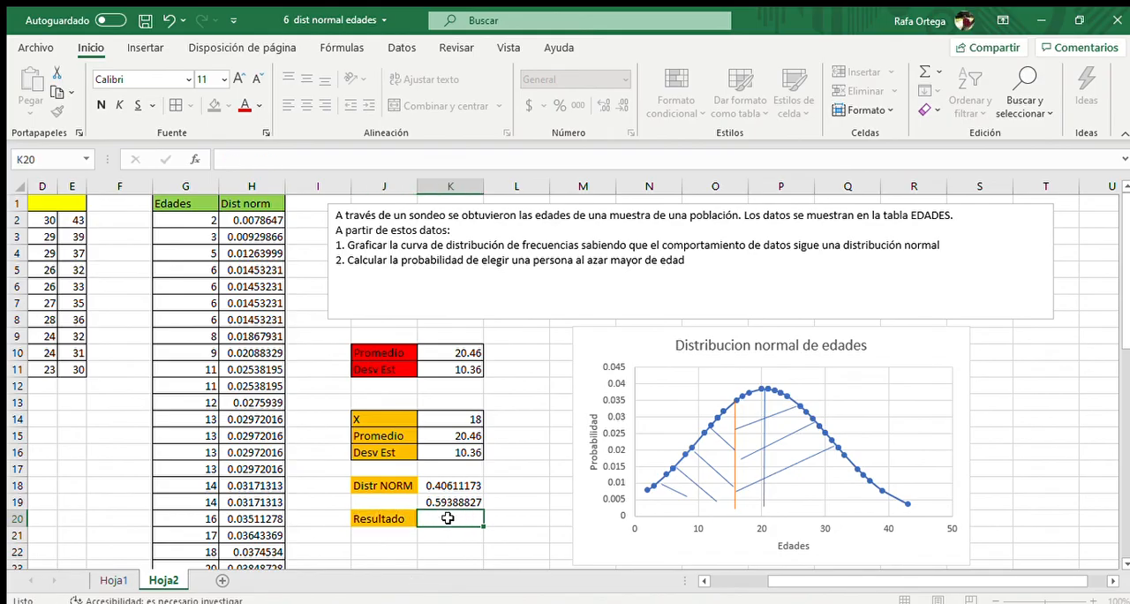
Link K20 to the probability in K19 and format K20 as a percentage
{"action": "left_click", "coordinate": [448, 500]}
{"action": "left_click", "coordinate": [453, 522]}
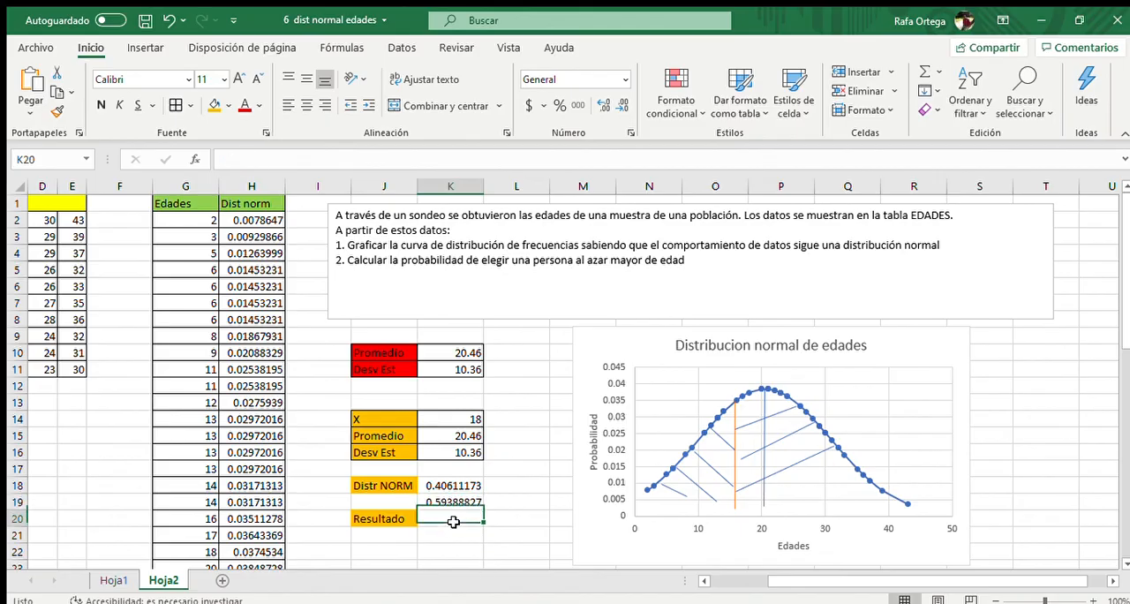
{"action": "type", "text": "="}
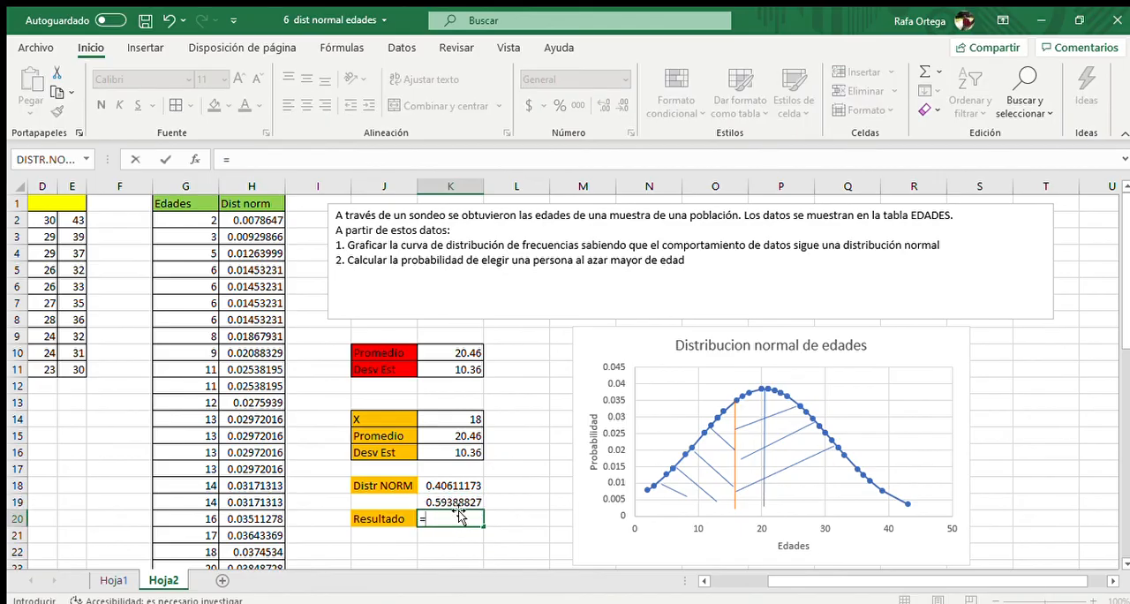
{"action": "left_click", "coordinate": [456, 502]}
{"action": "key", "text": "Return"}
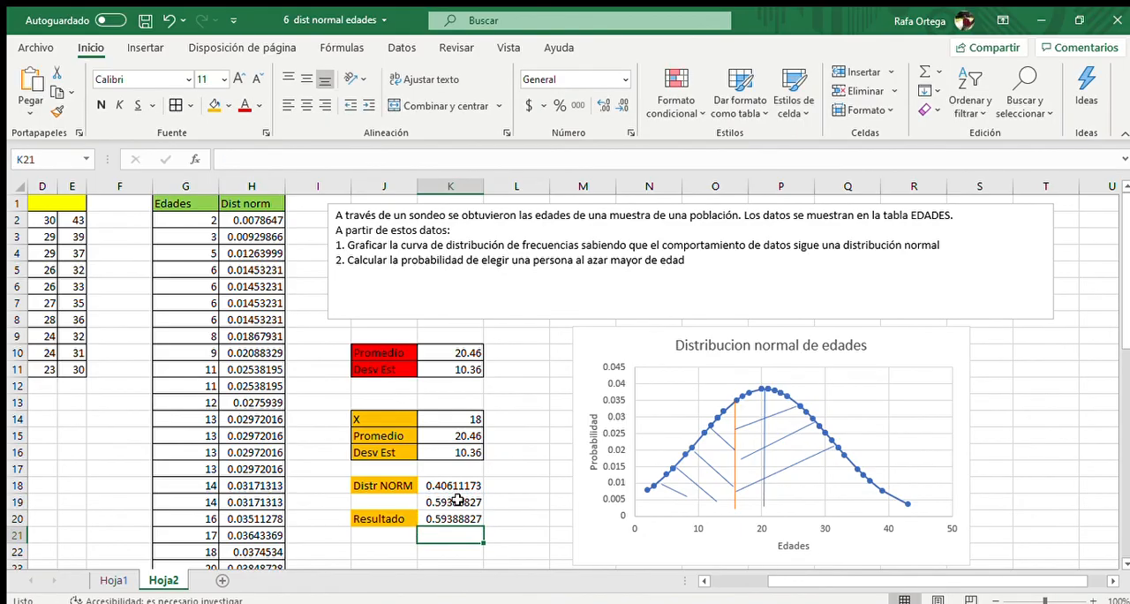
{"action": "left_click", "coordinate": [458, 519]}
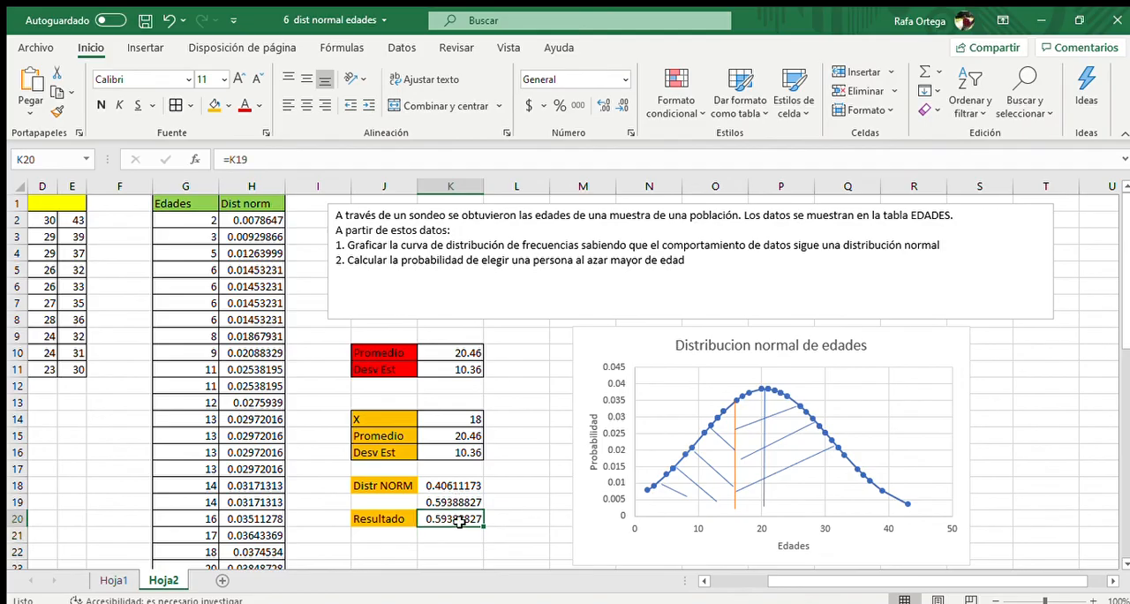
{"action": "left_click", "coordinate": [557, 105]}
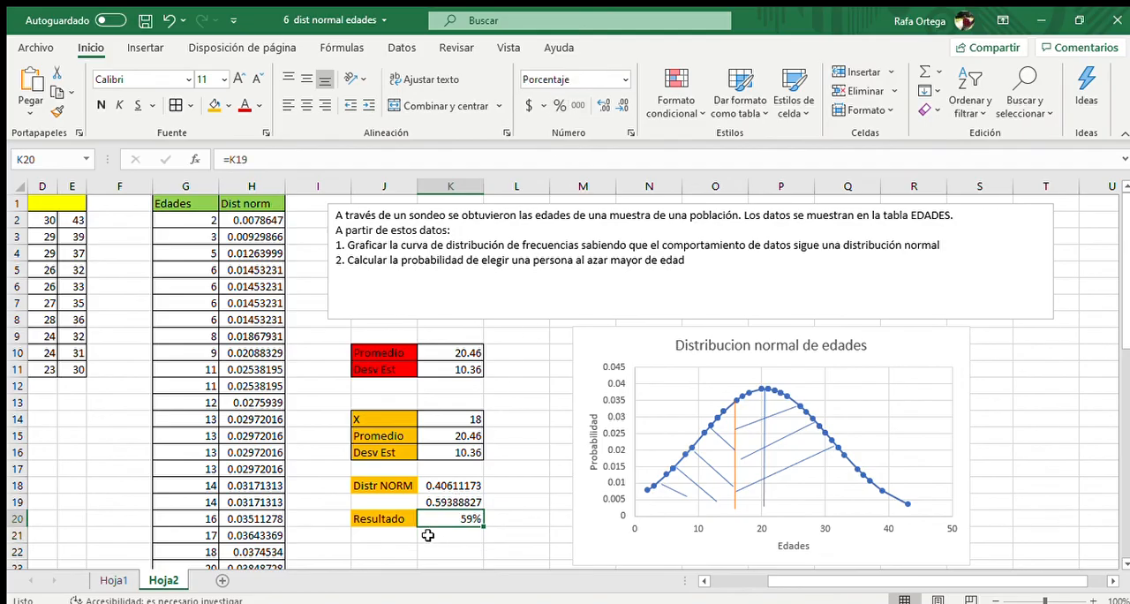